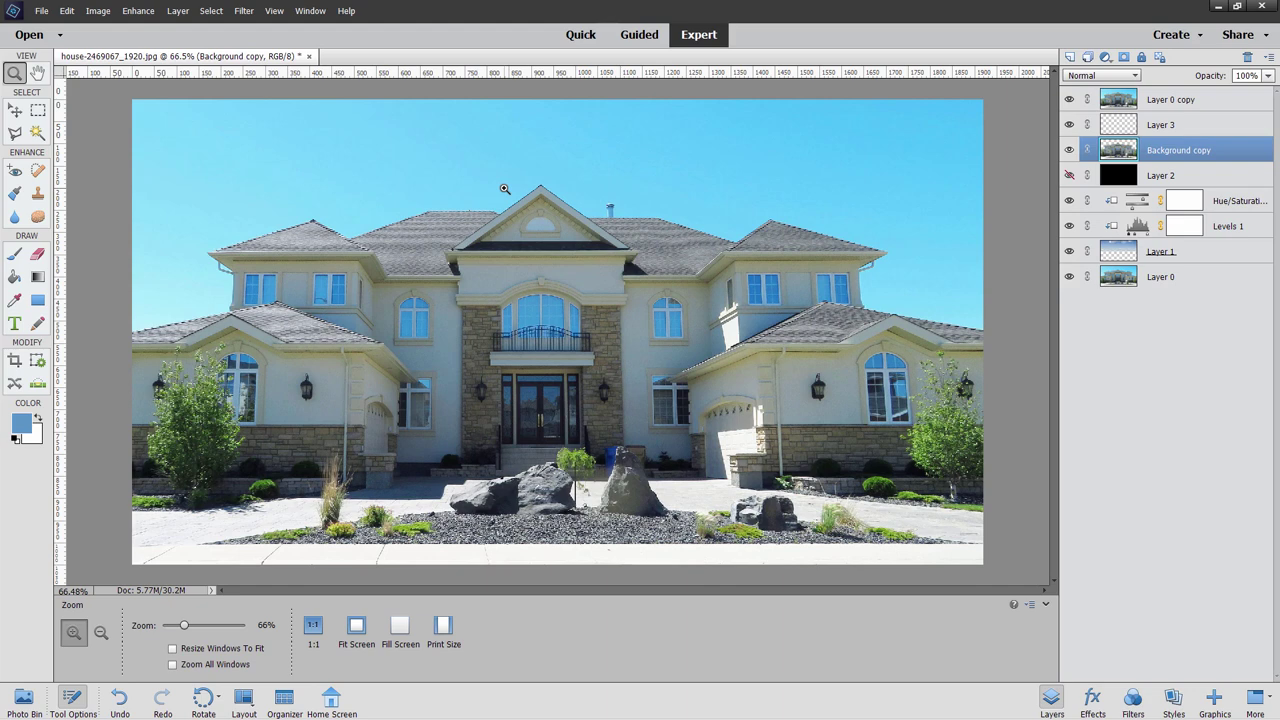
Delete all the layers above Layer 0, from Layer 0 copy down to Layer 1.
{"action": "left_click", "coordinate": [1070, 100]}
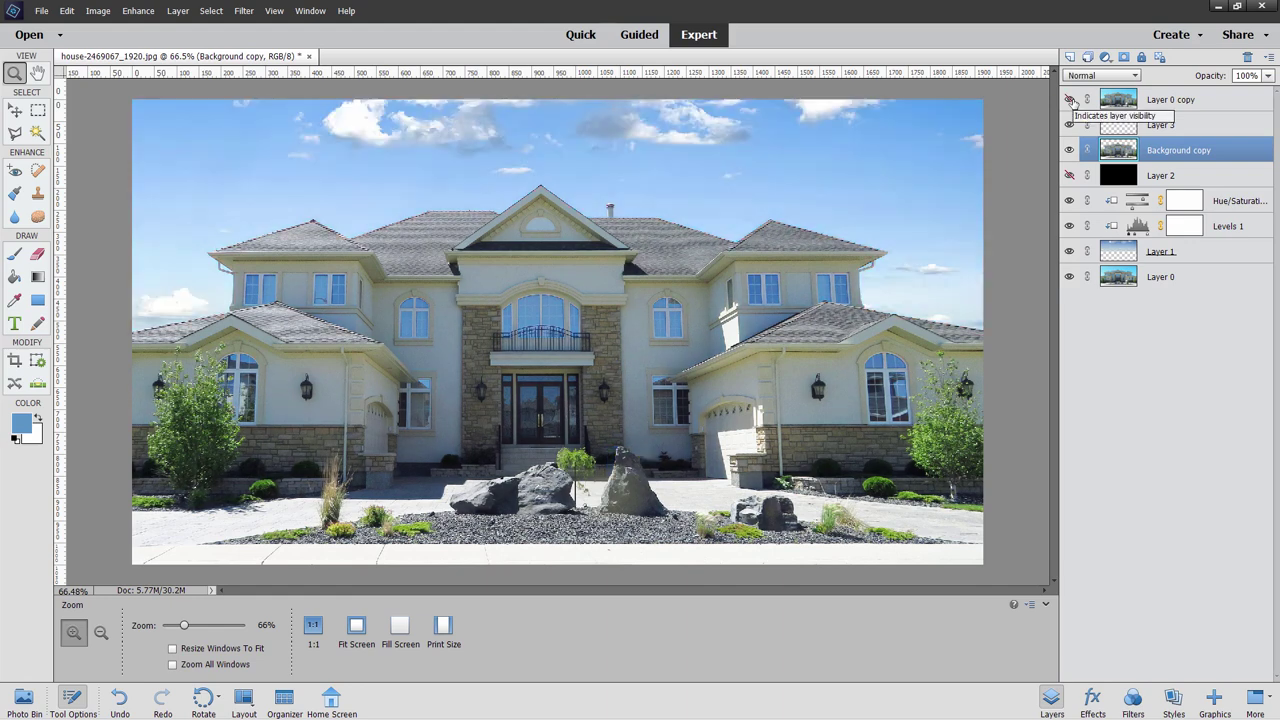
{"action": "left_click", "coordinate": [1218, 104]}
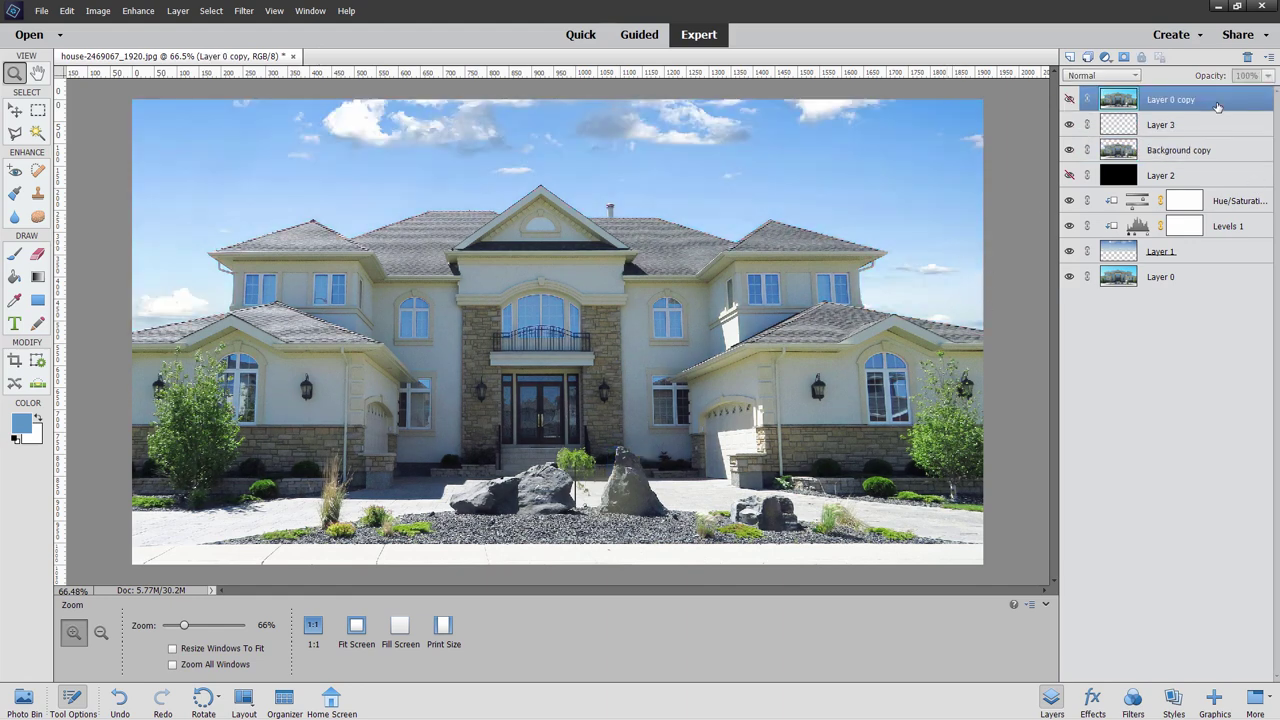
{"action": "left_click", "coordinate": [1211, 251], "text": "shift"}
{"action": "left_click", "coordinate": [1246, 58]}
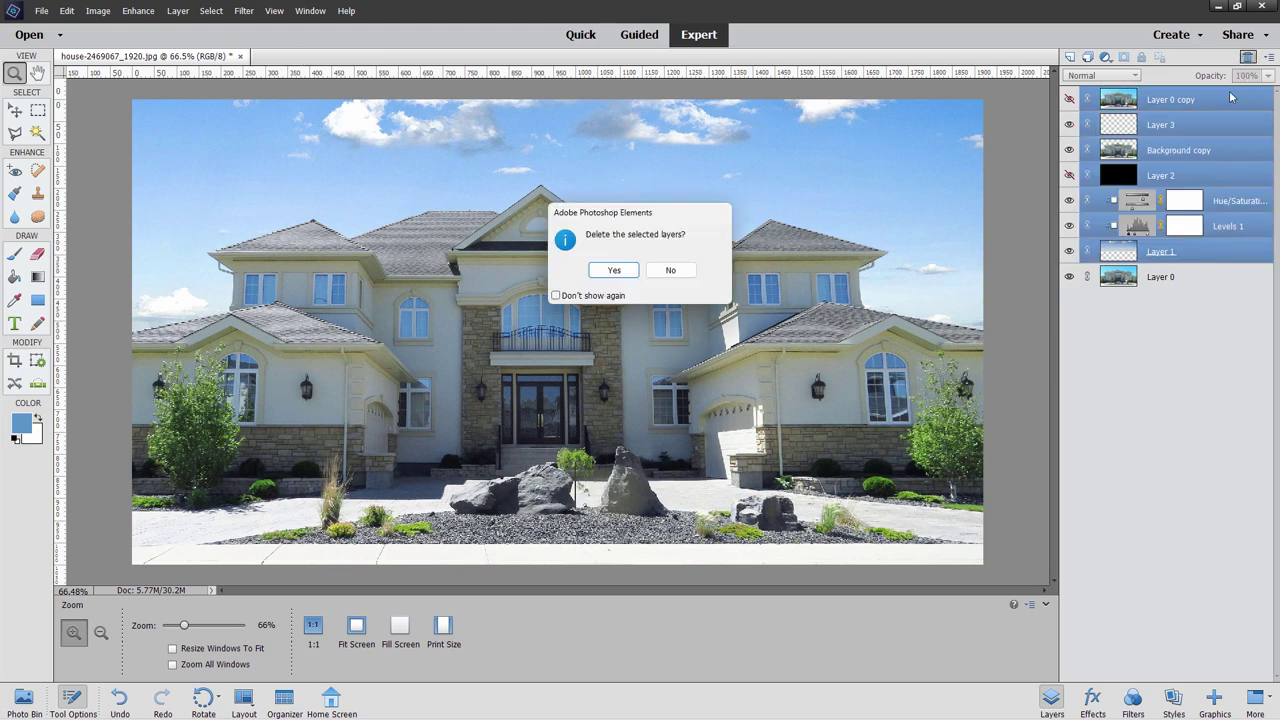
{"action": "left_click", "coordinate": [615, 270]}
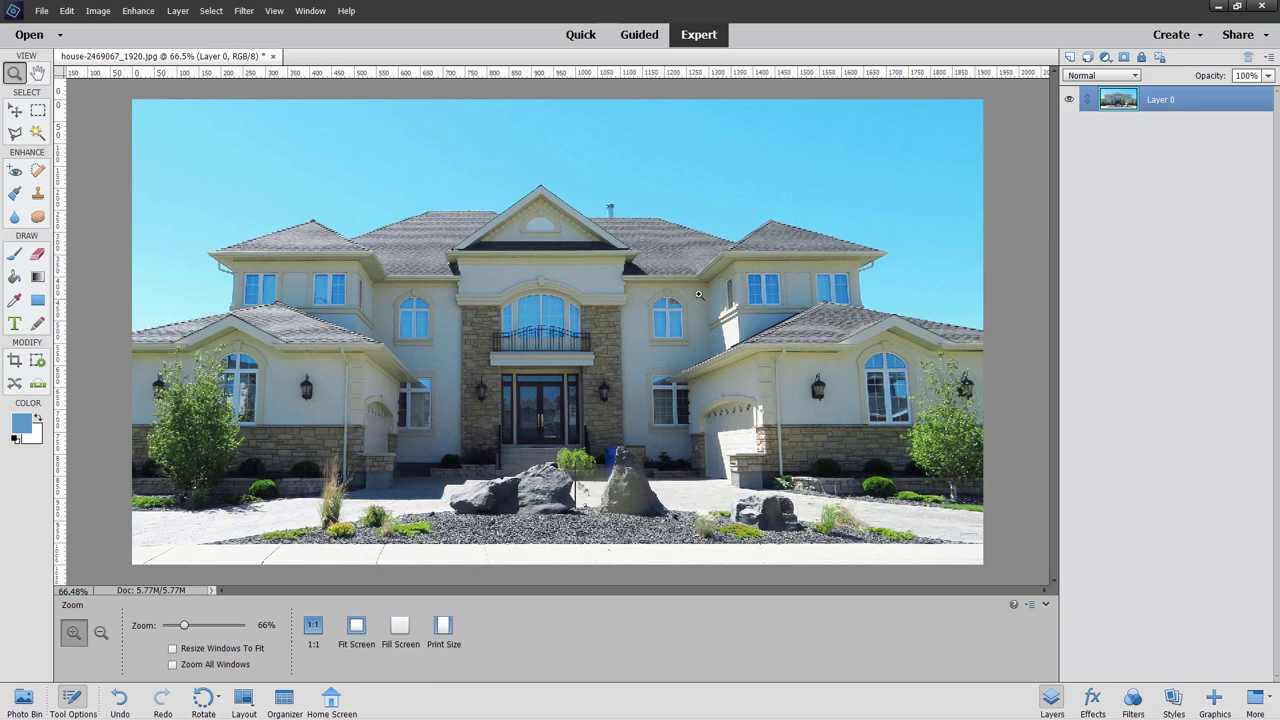
{"action": "left_click", "coordinate": [631, 457]}
{"action": "left_click", "coordinate": [632, 458]}
{"action": "left_click", "coordinate": [636, 460]}
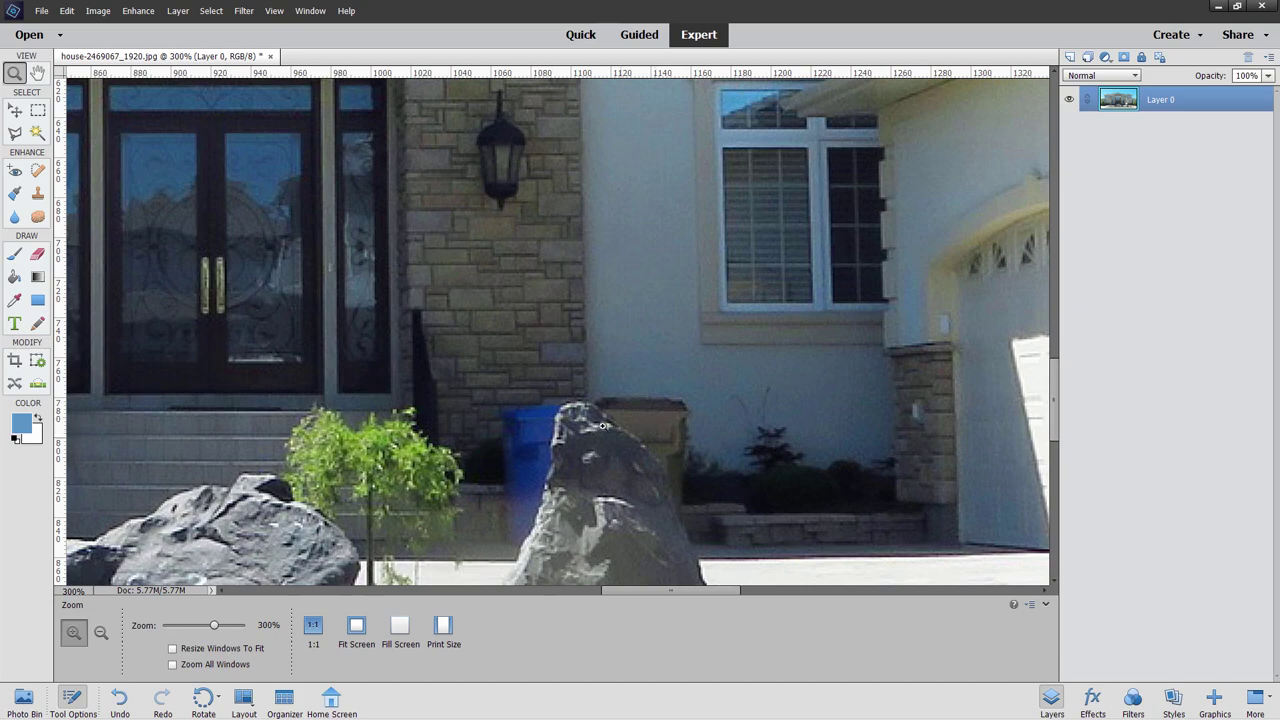
{"action": "left_click", "coordinate": [357, 626]}
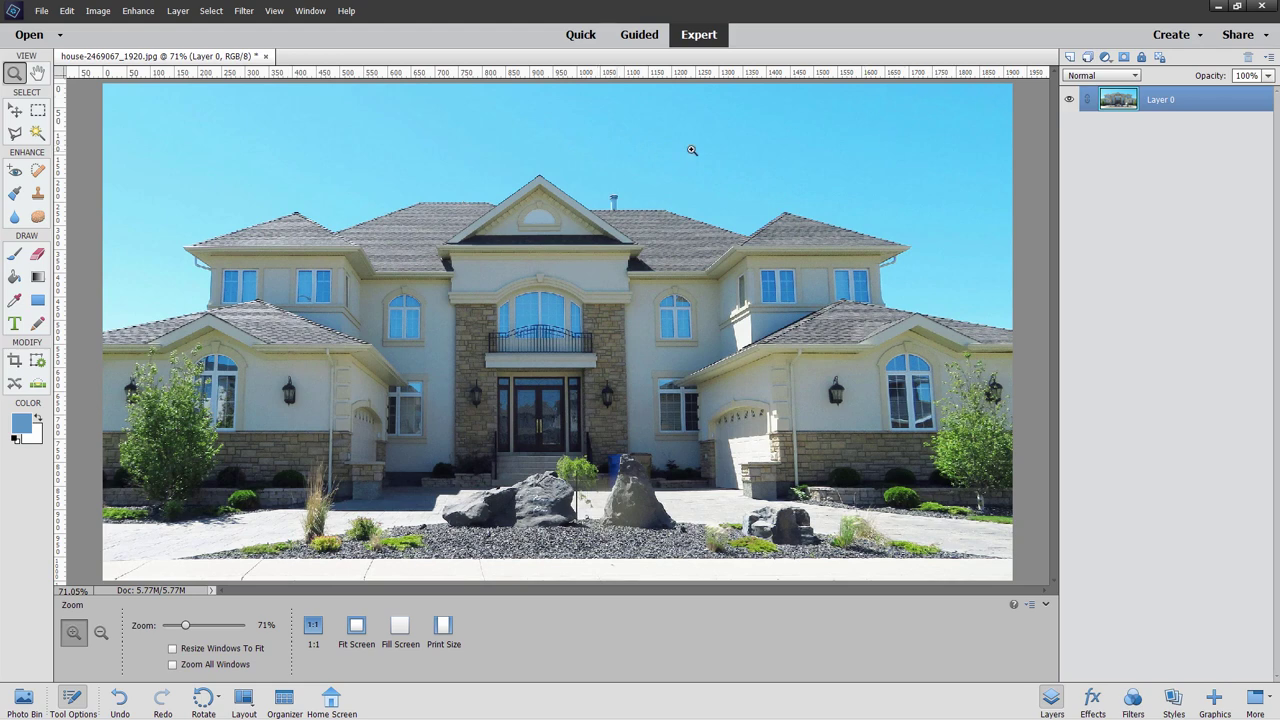
Duplicate Layer 0 within the same document and hide the original layer.
{"action": "right_click", "coordinate": [1161, 106]}
{"action": "left_click", "coordinate": [1190, 147]}
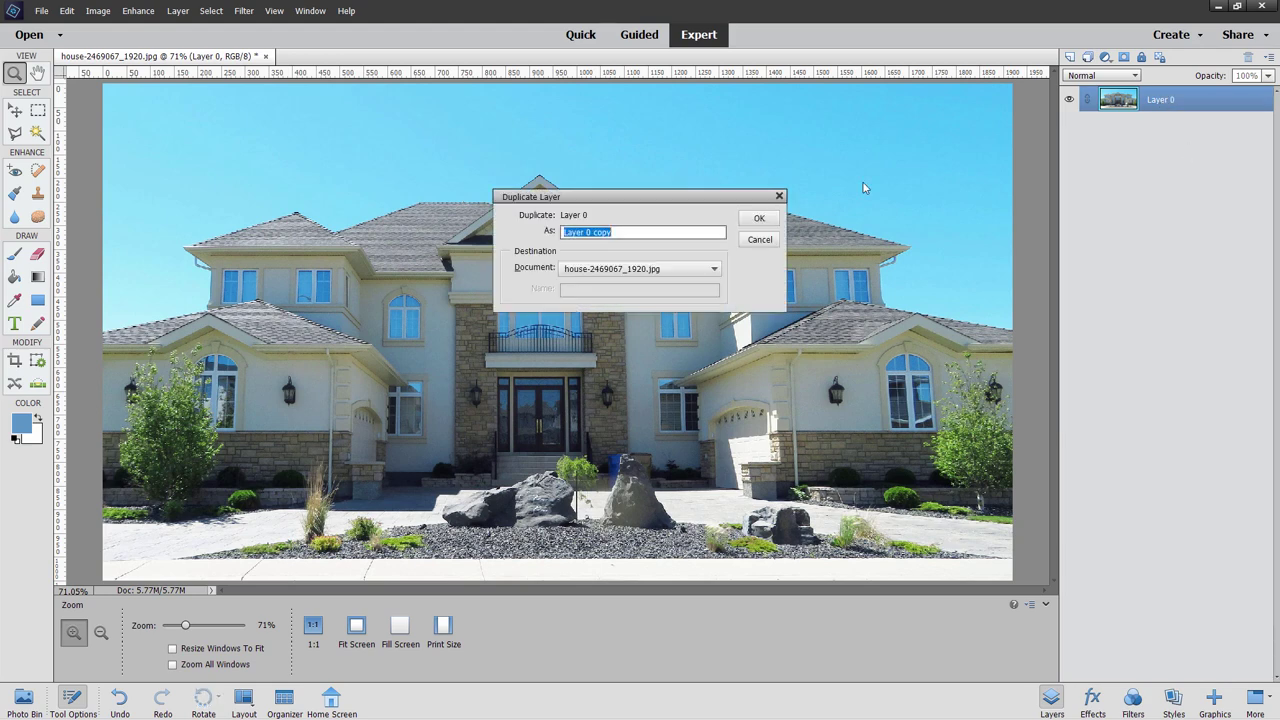
{"action": "left_click", "coordinate": [765, 211]}
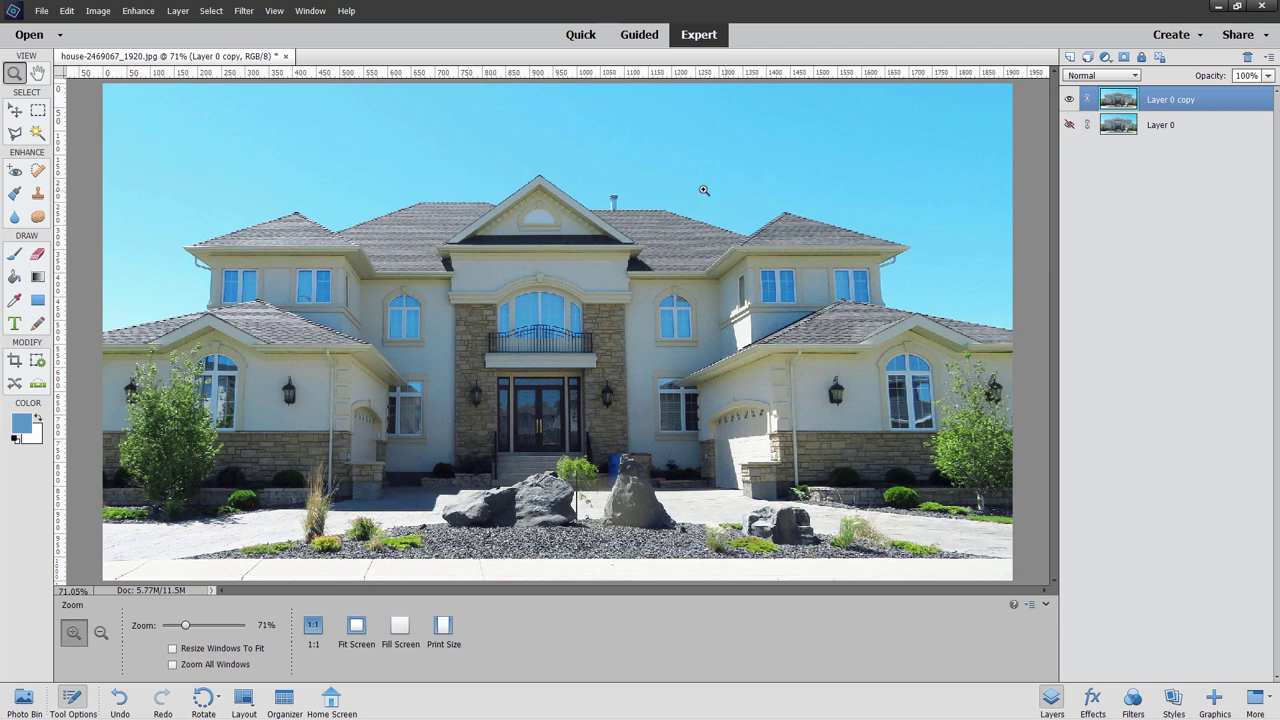
Set up the Background Eraser with Discontiguous limits and 30% tolerance for the sky beside the lower left roof.
{"action": "left_click", "coordinate": [153, 316]}
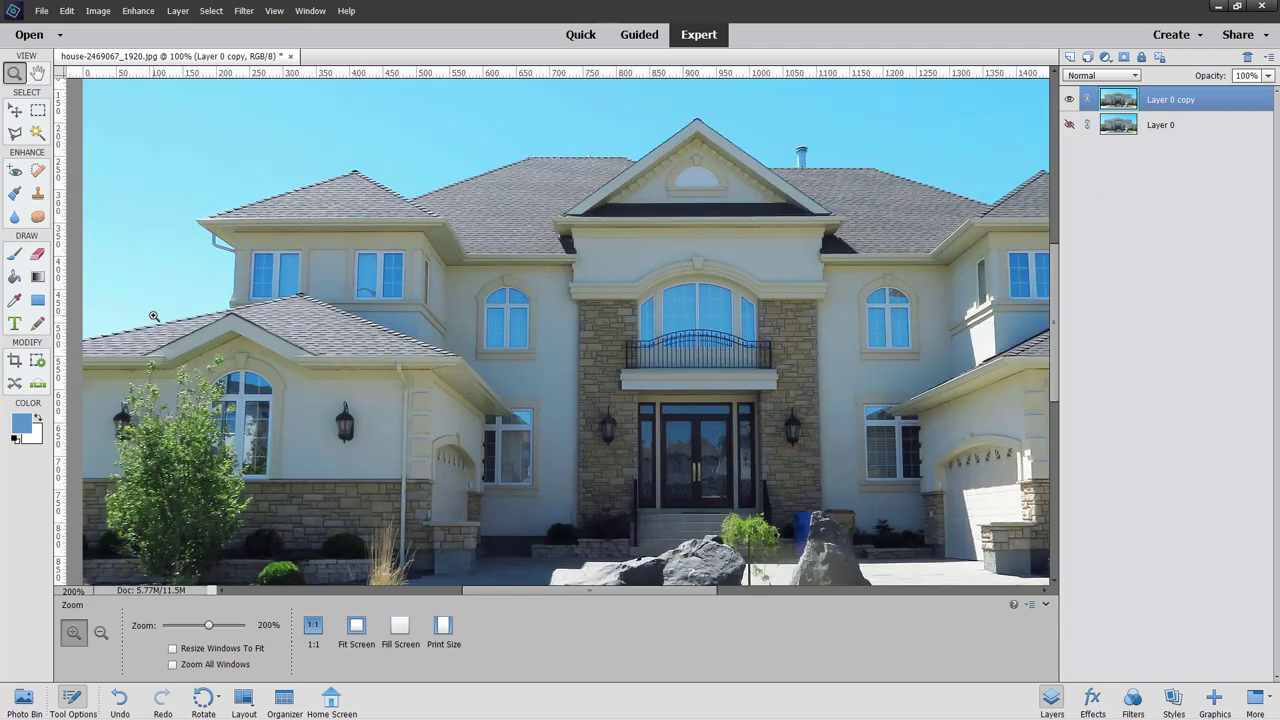
{"action": "left_click", "coordinate": [153, 316]}
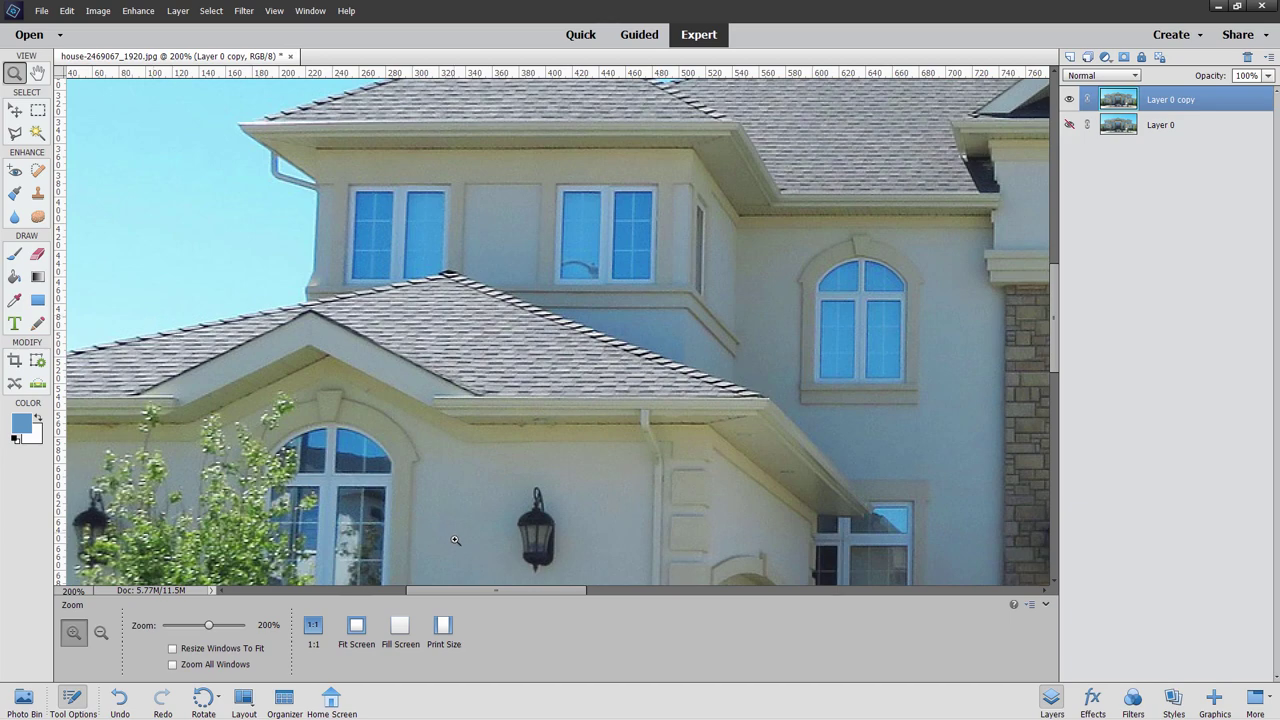
{"action": "left_click_drag", "start_coordinate": [465, 593], "coordinate": [430, 590]}
{"action": "left_click", "coordinate": [387, 325]}
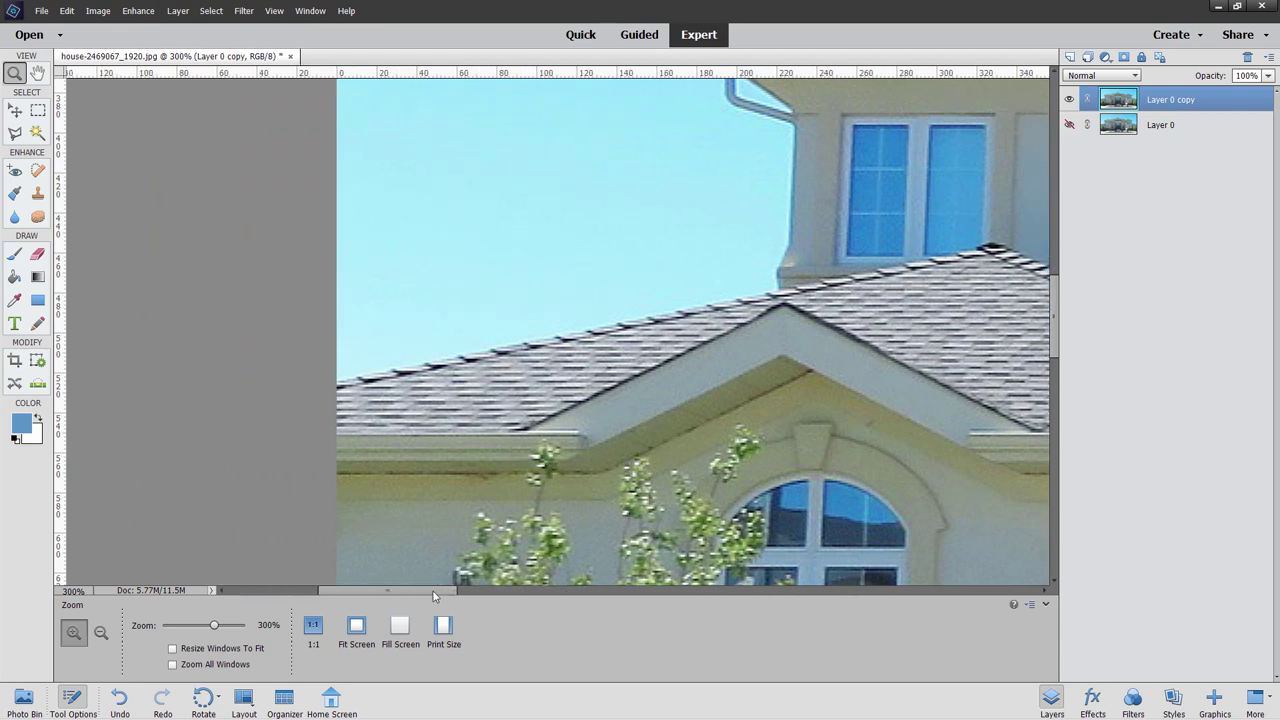
{"action": "left_click", "coordinate": [38, 254]}
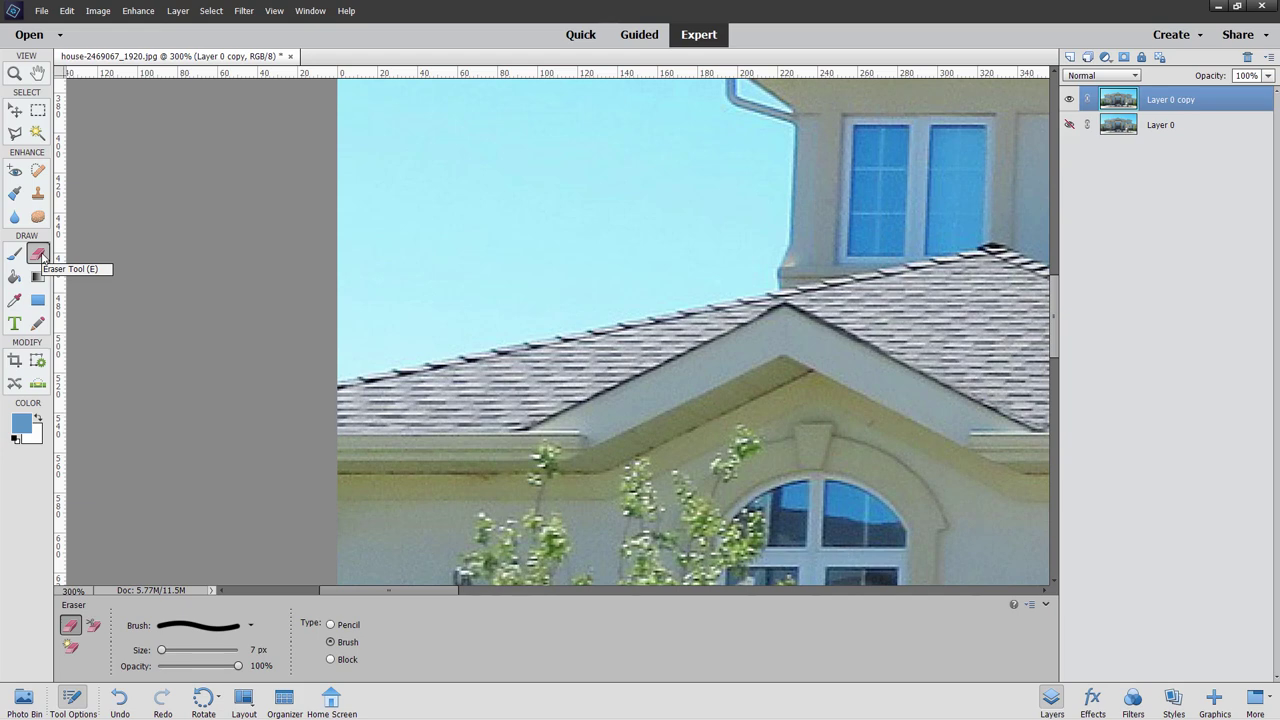
{"action": "left_click", "coordinate": [93, 625]}
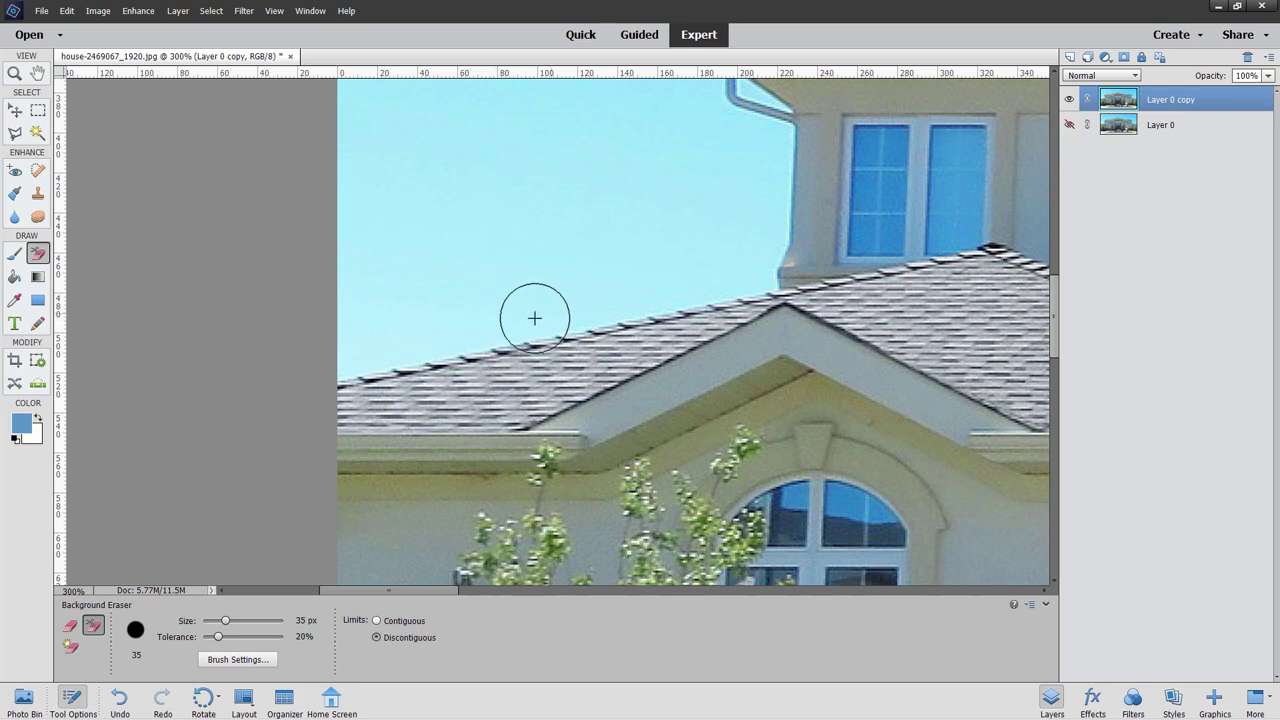
{"action": "left_click", "coordinate": [412, 622]}
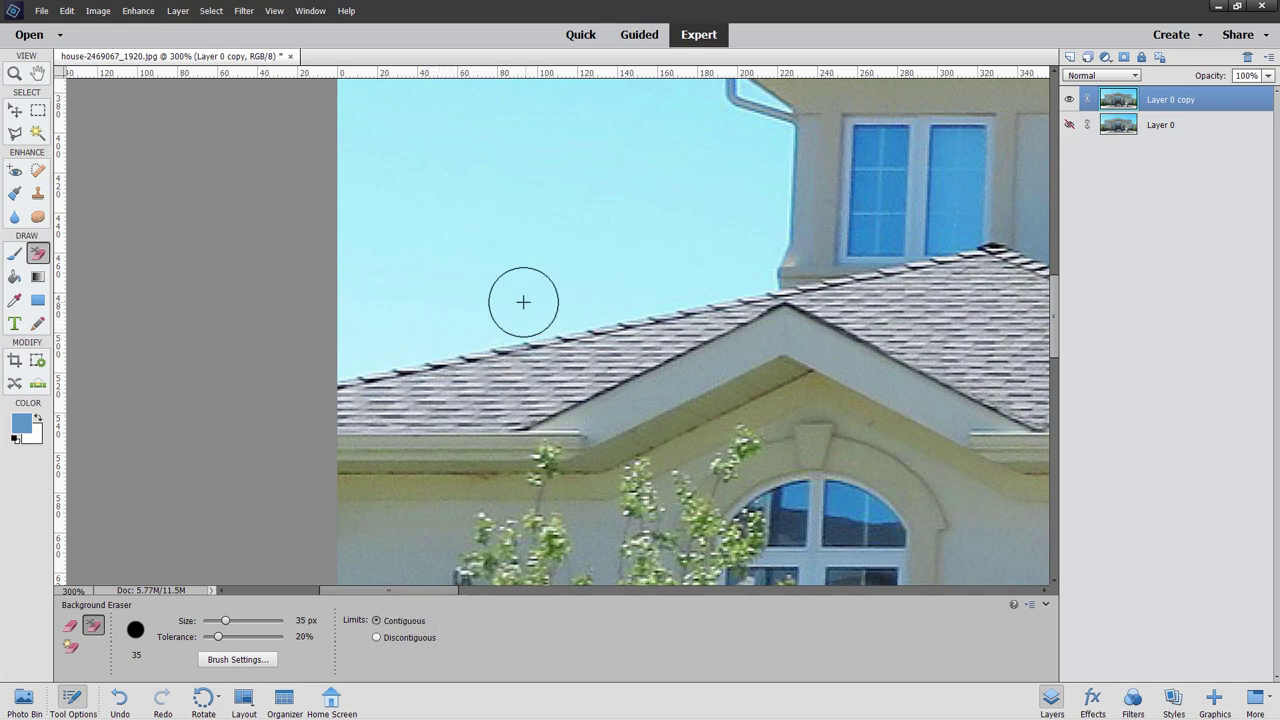
{"action": "left_click", "coordinate": [378, 639]}
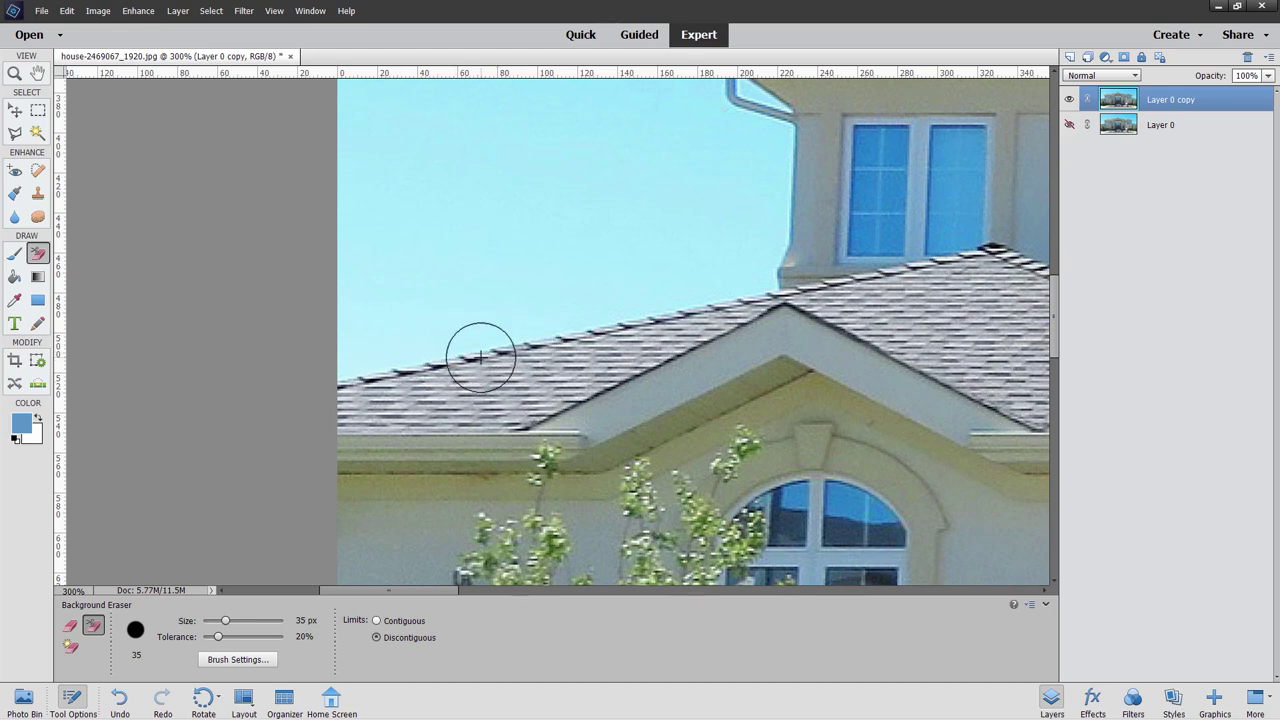
{"action": "left_click", "coordinate": [304, 637]}
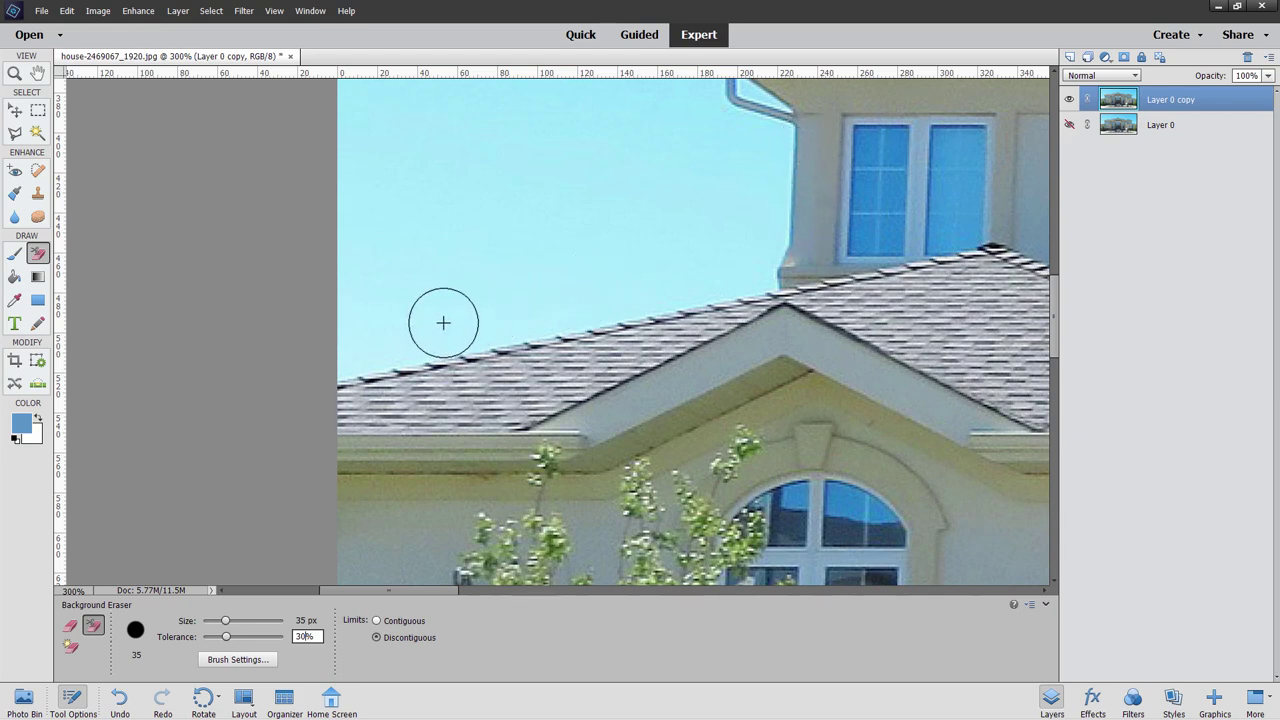
Erase the sky along the lower left roof edge and up beside the adjoining upper-storey wall.
{"action": "left_click_drag", "start_coordinate": [516, 320], "coordinate": [339, 364]}
{"action": "mouse_move", "coordinate": [497, 311]}
{"action": "left_mouse_down"}
{"action": "mouse_move", "coordinate": [757, 279]}
{"action": "mouse_move", "coordinate": [772, 174]}
{"action": "mouse_move", "coordinate": [759, 194]}
{"action": "mouse_move", "coordinate": [761, 250]}
{"action": "mouse_move", "coordinate": [791, 230]}
{"action": "mouse_move", "coordinate": [798, 162]}
{"action": "mouse_move", "coordinate": [780, 260]}
{"action": "left_mouse_up"}
Erase the sky around the left wing's downspout, undoing the strokes that cut into the pipe.
{"action": "key", "text": "space"}
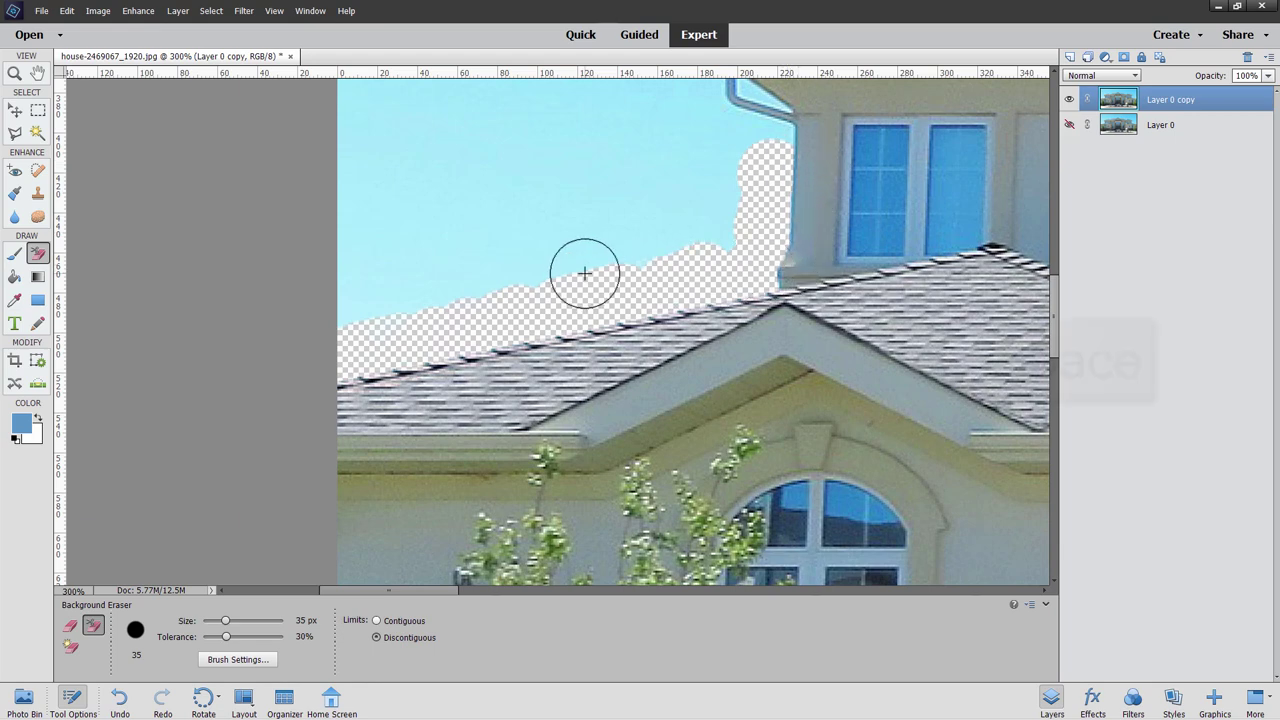
{"action": "mouse_move", "coordinate": [592, 224]}
{"action": "left_mouse_down"}
{"action": "mouse_move", "coordinate": [494, 400]}
{"action": "mouse_move", "coordinate": [534, 451]}
{"action": "left_mouse_up"}
{"action": "mouse_move", "coordinate": [604, 411]}
{"action": "left_mouse_down"}
{"action": "mouse_move", "coordinate": [571, 363]}
{"action": "mouse_move", "coordinate": [614, 391]}
{"action": "mouse_move", "coordinate": [589, 374]}
{"action": "mouse_move", "coordinate": [592, 402]}
{"action": "left_mouse_up"}
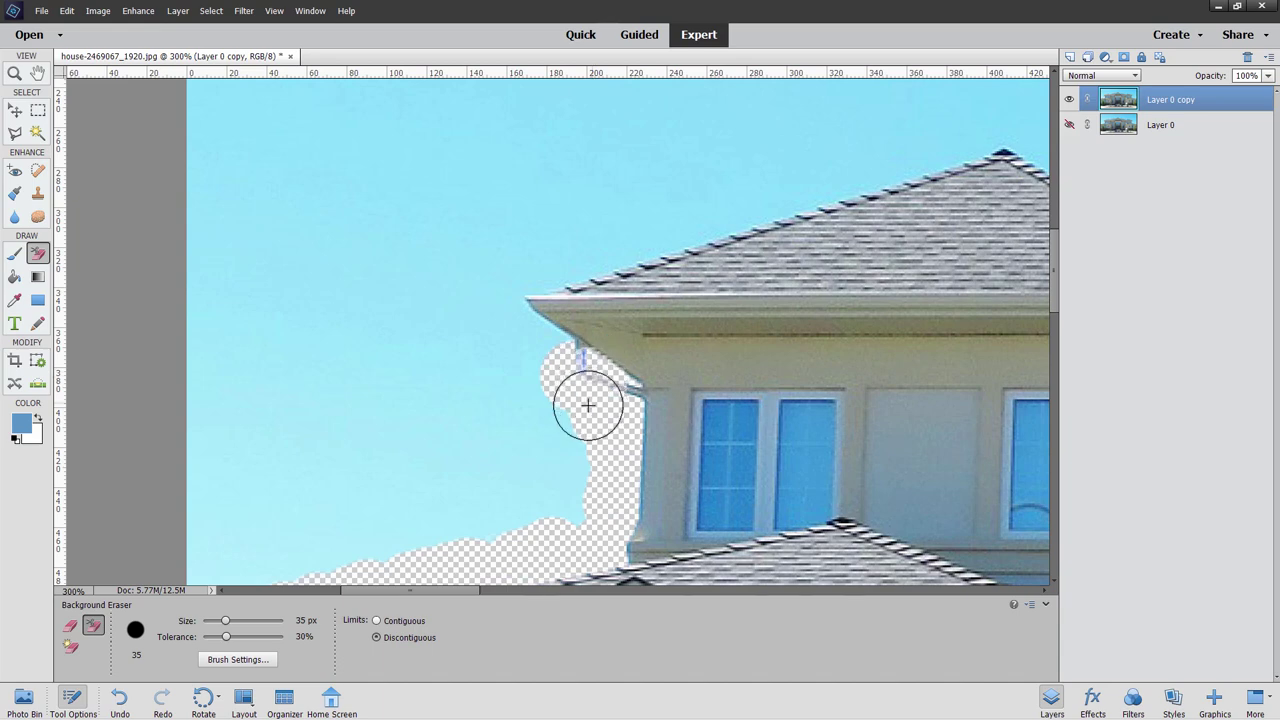
{"action": "key", "text": "ctrl+z"}
{"action": "key", "text": "ctrl+z"}
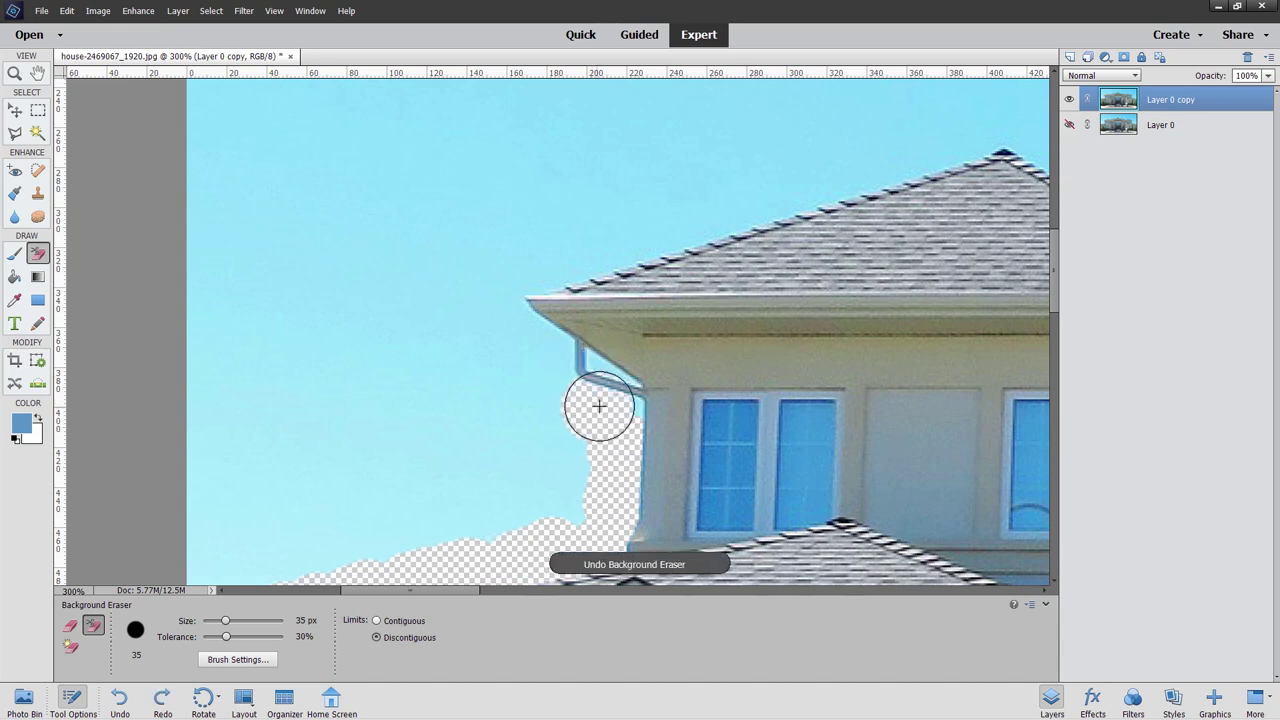
{"action": "mouse_move", "coordinate": [614, 401]}
{"action": "left_mouse_down"}
{"action": "mouse_move", "coordinate": [550, 377]}
{"action": "mouse_move", "coordinate": [548, 357]}
{"action": "mouse_move", "coordinate": [560, 355]}
{"action": "mouse_move", "coordinate": [590, 397]}
{"action": "left_mouse_up"}
{"action": "key", "text": "ctrl+z"}
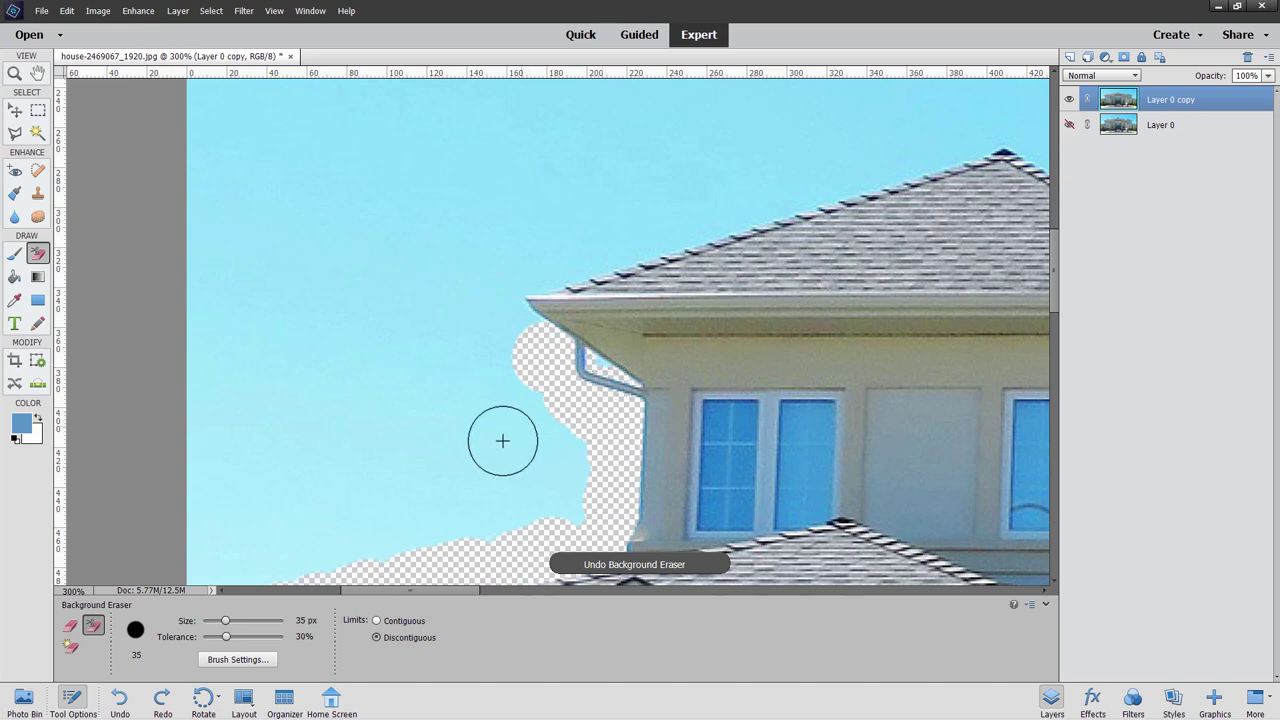
{"action": "key", "text": "ctrl+z"}
Erase the sky along the left wing's upper roof, from the eave over the peak toward the main roof.
{"action": "mouse_move", "coordinate": [540, 363]}
{"action": "left_mouse_down"}
{"action": "mouse_move", "coordinate": [484, 302]}
{"action": "mouse_move", "coordinate": [529, 270]}
{"action": "mouse_move", "coordinate": [831, 180]}
{"action": "left_mouse_up"}
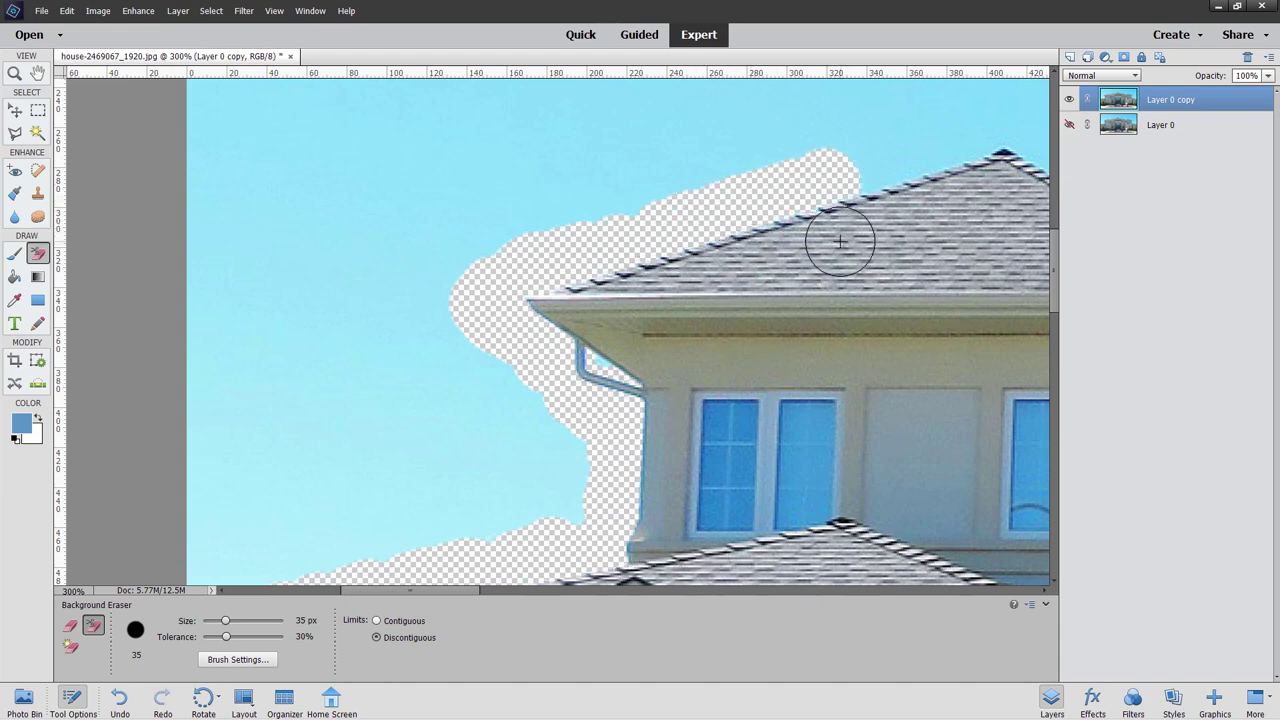
{"action": "mouse_move", "coordinate": [837, 240]}
{"action": "left_mouse_down"}
{"action": "mouse_move", "coordinate": [796, 270]}
{"action": "mouse_move", "coordinate": [416, 398]}
{"action": "mouse_move", "coordinate": [430, 427]}
{"action": "left_mouse_up"}
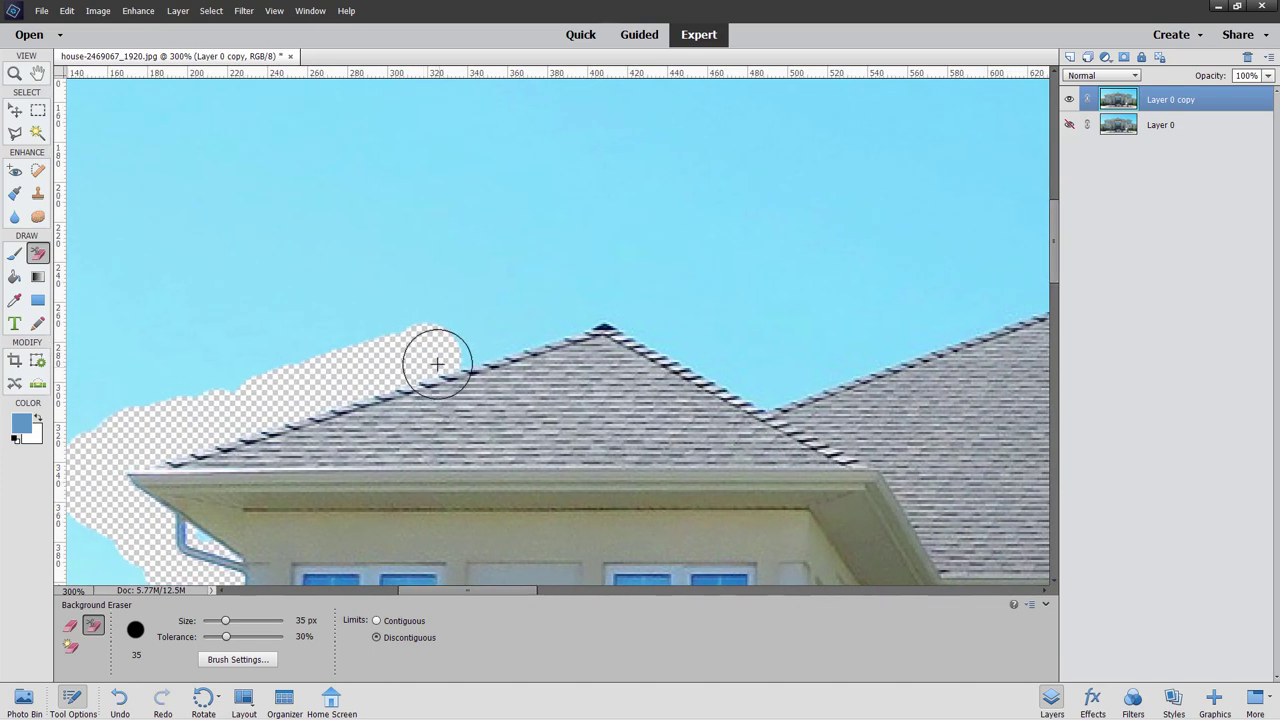
{"action": "mouse_move", "coordinate": [461, 350]}
{"action": "left_mouse_down"}
{"action": "mouse_move", "coordinate": [630, 308]}
{"action": "mouse_move", "coordinate": [676, 340]}
{"action": "mouse_move", "coordinate": [731, 328]}
{"action": "mouse_move", "coordinate": [704, 353]}
{"action": "mouse_move", "coordinate": [763, 386]}
{"action": "mouse_move", "coordinate": [925, 330]}
{"action": "left_mouse_up"}
Erase the sky along the main roof's left ridge and over the central gable.
{"action": "mouse_move", "coordinate": [852, 303]}
{"action": "left_mouse_down"}
{"action": "mouse_move", "coordinate": [731, 334]}
{"action": "mouse_move", "coordinate": [370, 396]}
{"action": "mouse_move", "coordinate": [414, 434]}
{"action": "mouse_move", "coordinate": [472, 419]}
{"action": "left_mouse_up"}
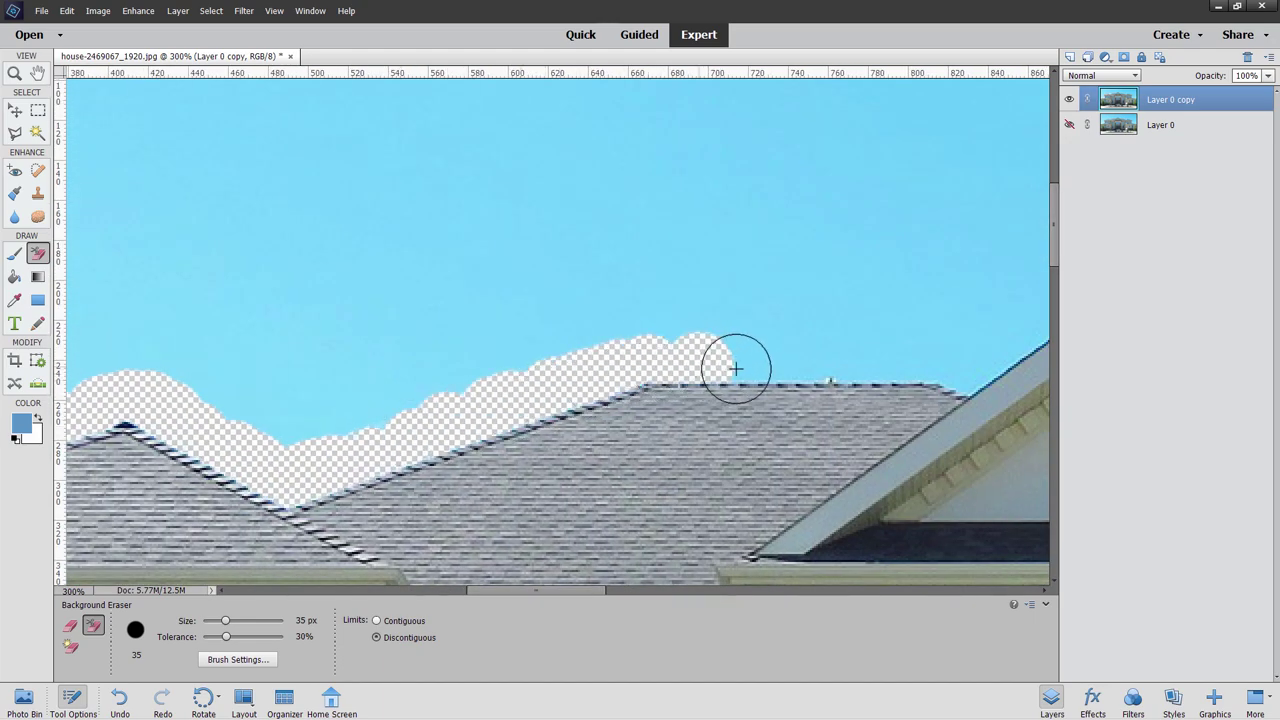
{"action": "left_click_drag", "start_coordinate": [867, 373], "coordinate": [822, 402]}
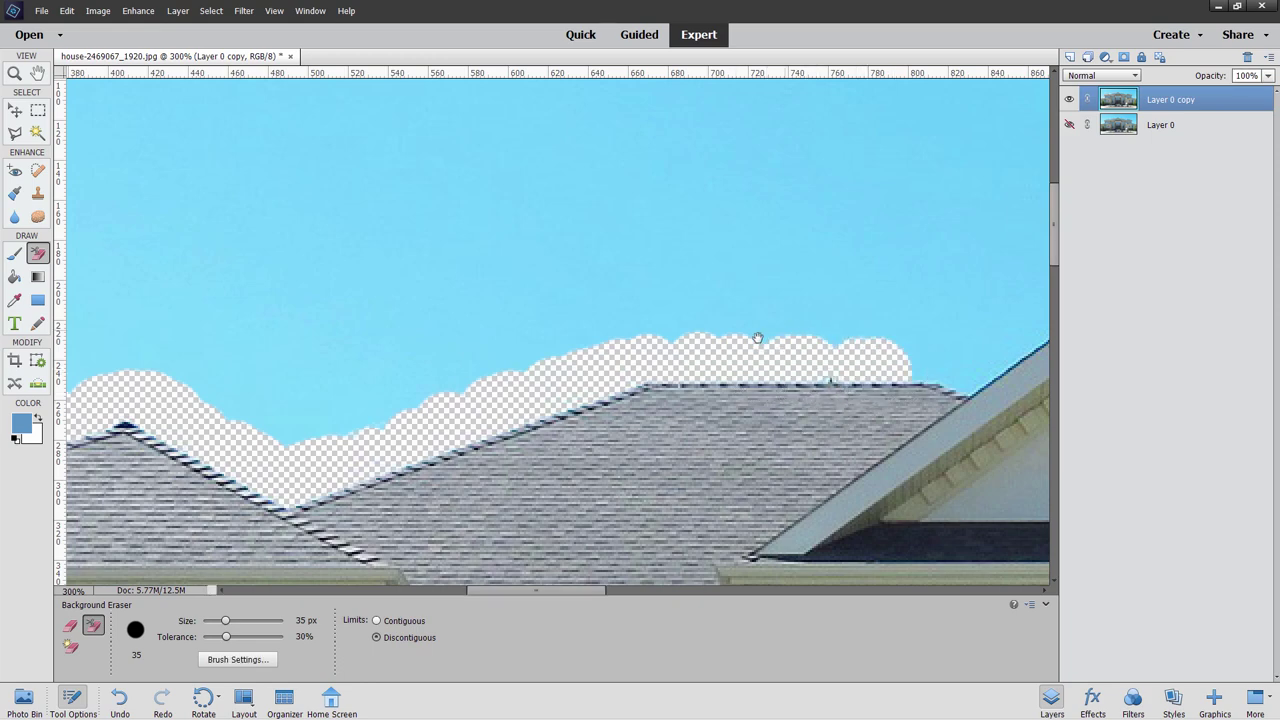
{"action": "left_click_drag", "start_coordinate": [757, 338], "coordinate": [343, 359]}
{"action": "left_click_drag", "start_coordinate": [482, 378], "coordinate": [505, 381]}
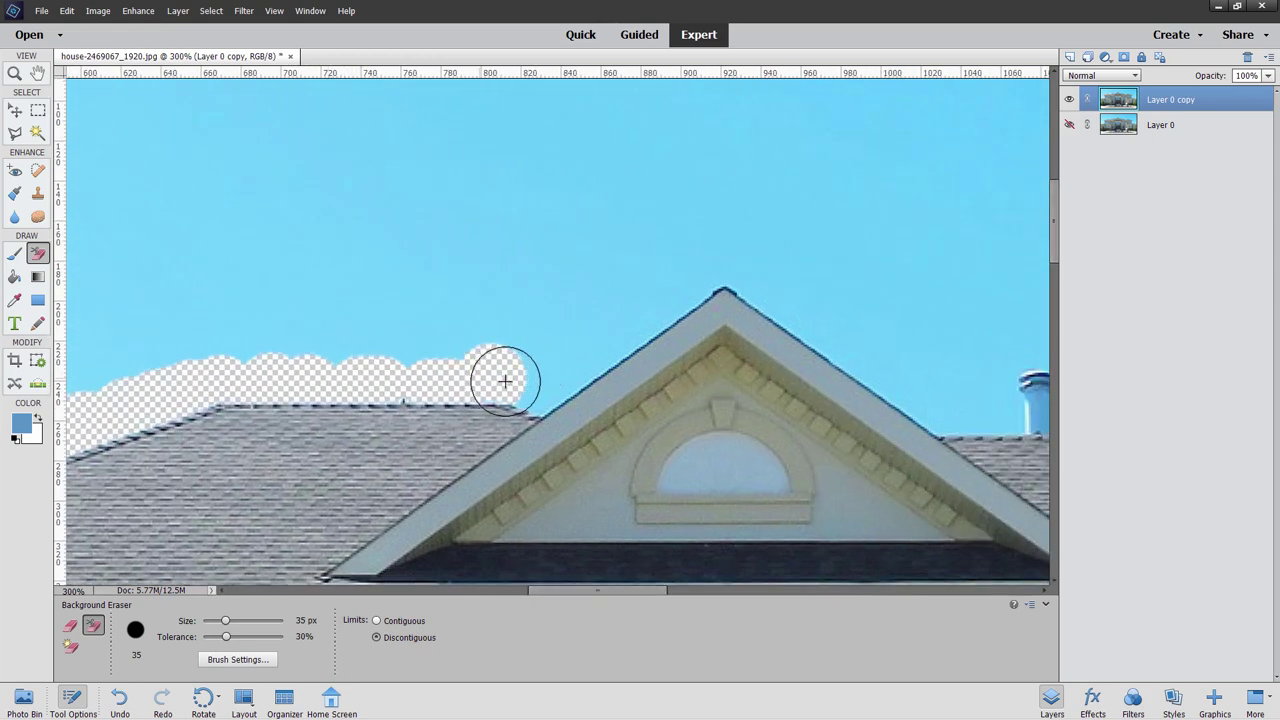
{"action": "mouse_move", "coordinate": [613, 336]}
{"action": "left_mouse_down"}
{"action": "mouse_move", "coordinate": [715, 275]}
{"action": "mouse_move", "coordinate": [808, 300]}
{"action": "mouse_move", "coordinate": [856, 347]}
{"action": "left_mouse_up"}
Erase the sky around the roof vent pipe and along the roofline to the right wing's peak.
{"action": "left_click_drag", "start_coordinate": [907, 387], "coordinate": [854, 360]}
{"action": "scroll", "coordinate": [854, 360], "scroll_direction": "right", "scroll_amount": 10}
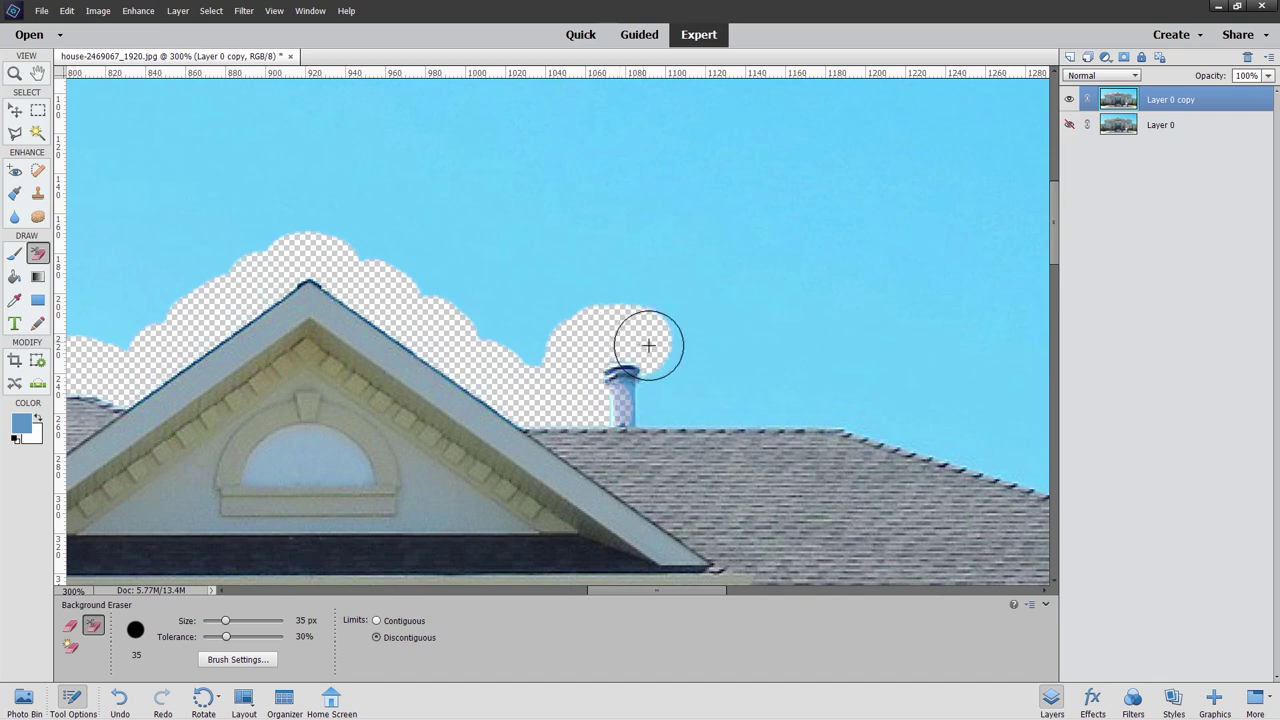
{"action": "left_click_drag", "start_coordinate": [648, 345], "coordinate": [672, 375]}
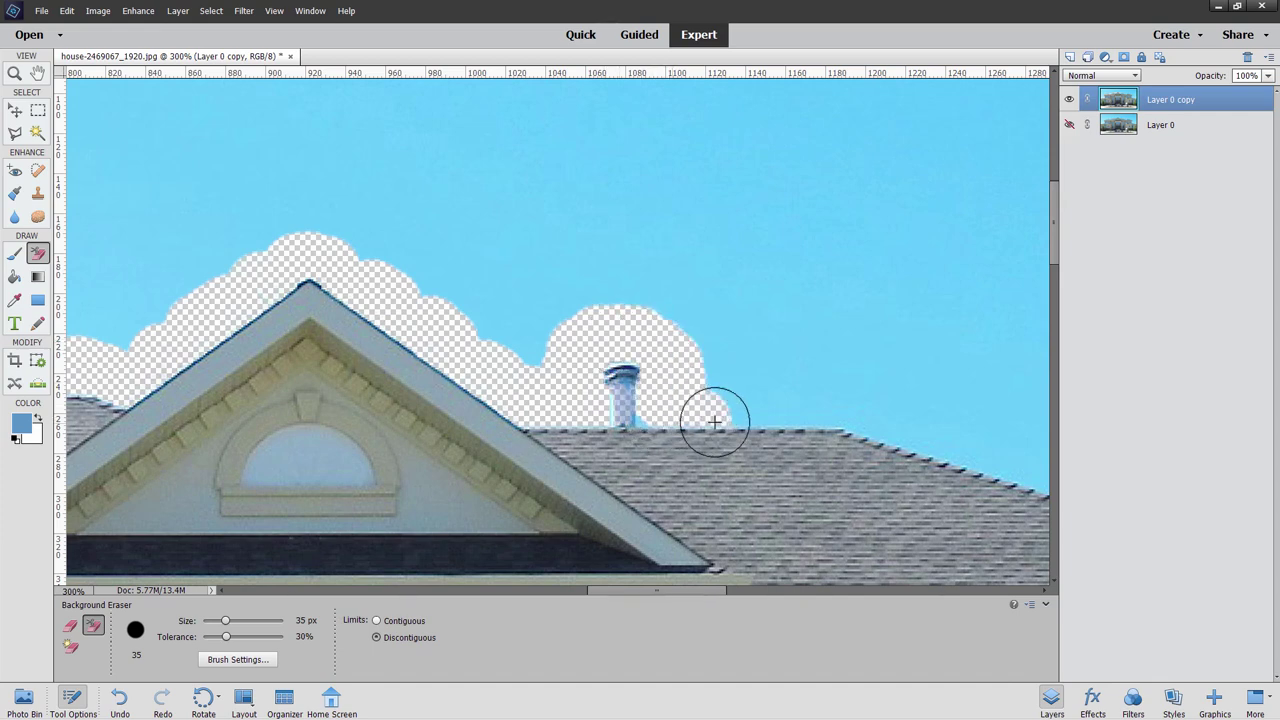
{"action": "mouse_move", "coordinate": [714, 422]}
{"action": "left_mouse_down"}
{"action": "mouse_move", "coordinate": [763, 420]}
{"action": "mouse_move", "coordinate": [662, 419]}
{"action": "mouse_move", "coordinate": [823, 415]}
{"action": "mouse_move", "coordinate": [903, 429]}
{"action": "mouse_move", "coordinate": [640, 352]}
{"action": "mouse_move", "coordinate": [410, 337]}
{"action": "mouse_move", "coordinate": [713, 436]}
{"action": "mouse_move", "coordinate": [861, 341]}
{"action": "mouse_move", "coordinate": [918, 355]}
{"action": "left_mouse_up"}
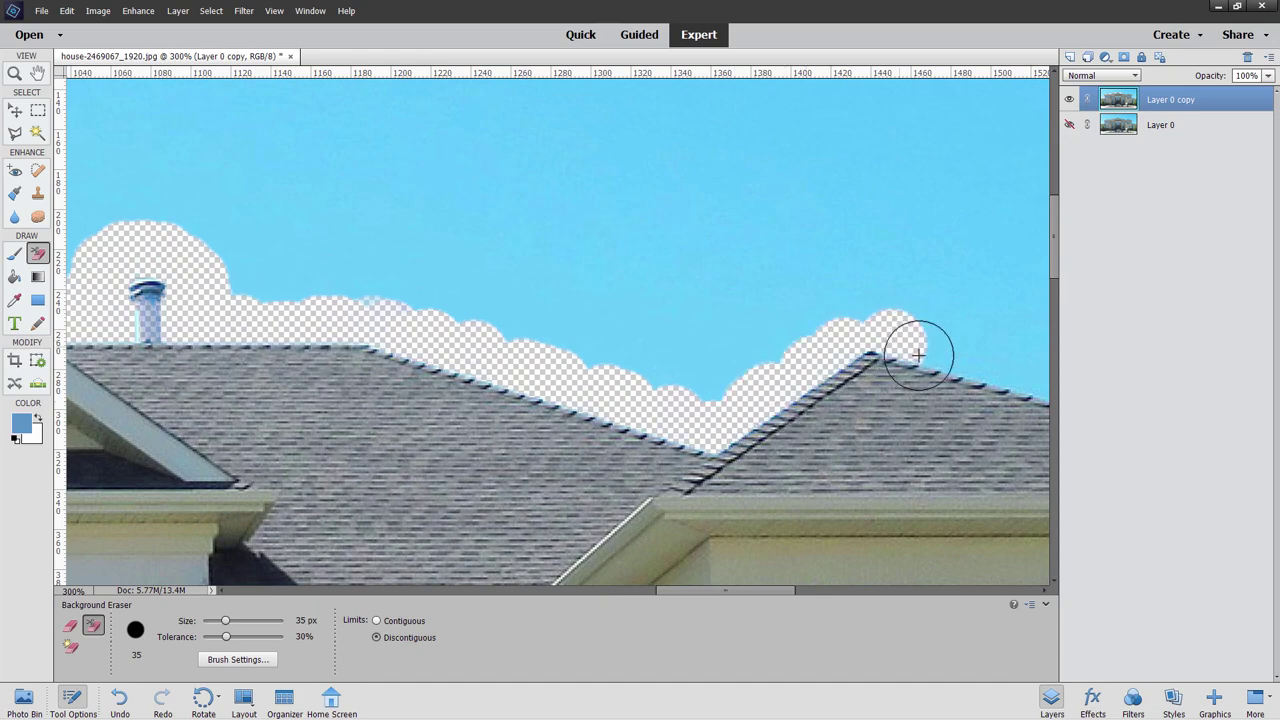
Erase the sky along the right wing's roof slope, downspout and wall, then the lower right roof to the image edge.
{"action": "mouse_move", "coordinate": [846, 425]}
{"action": "left_mouse_down"}
{"action": "mouse_move", "coordinate": [784, 433]}
{"action": "mouse_move", "coordinate": [381, 408]}
{"action": "left_mouse_up"}
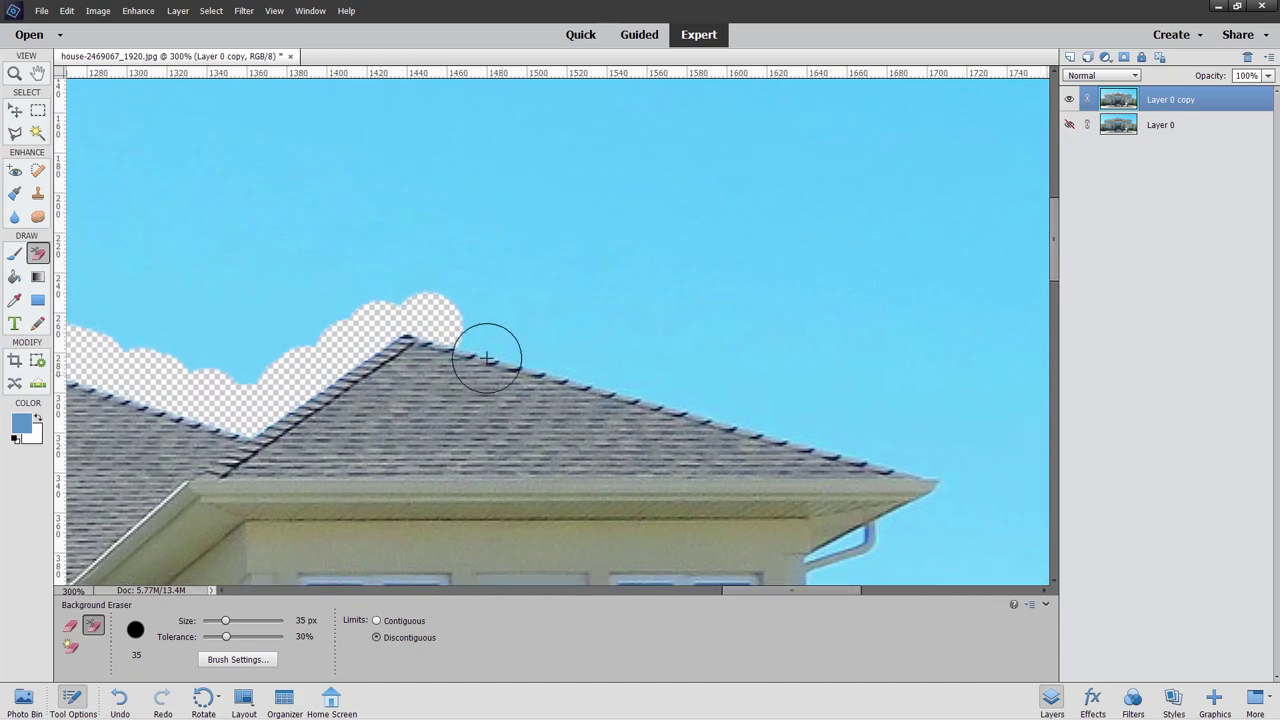
{"action": "mouse_move", "coordinate": [494, 345]}
{"action": "left_mouse_down"}
{"action": "mouse_move", "coordinate": [797, 431]}
{"action": "mouse_move", "coordinate": [506, 314]}
{"action": "mouse_move", "coordinate": [457, 323]}
{"action": "mouse_move", "coordinate": [557, 354]}
{"action": "mouse_move", "coordinate": [597, 385]}
{"action": "mouse_move", "coordinate": [557, 429]}
{"action": "mouse_move", "coordinate": [476, 476]}
{"action": "left_mouse_up"}
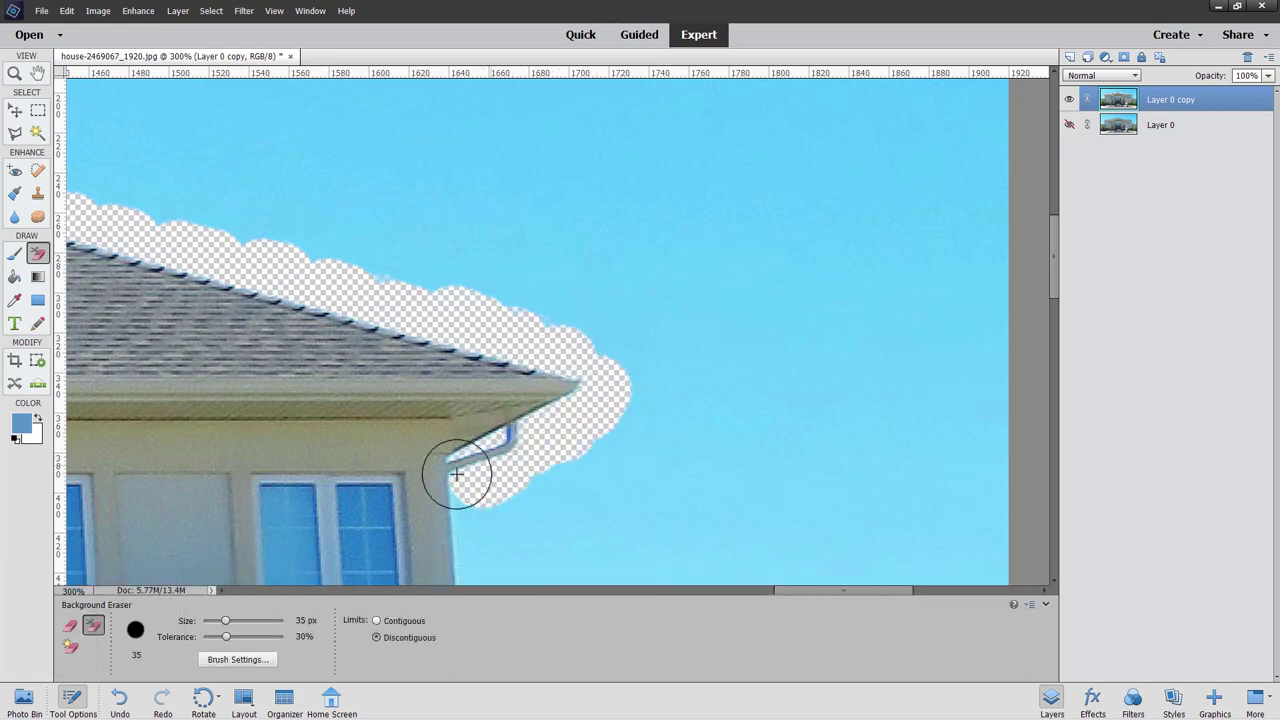
{"action": "mouse_move", "coordinate": [564, 532]}
{"action": "left_mouse_down"}
{"action": "mouse_move", "coordinate": [557, 436]}
{"action": "mouse_move", "coordinate": [522, 338]}
{"action": "left_mouse_up"}
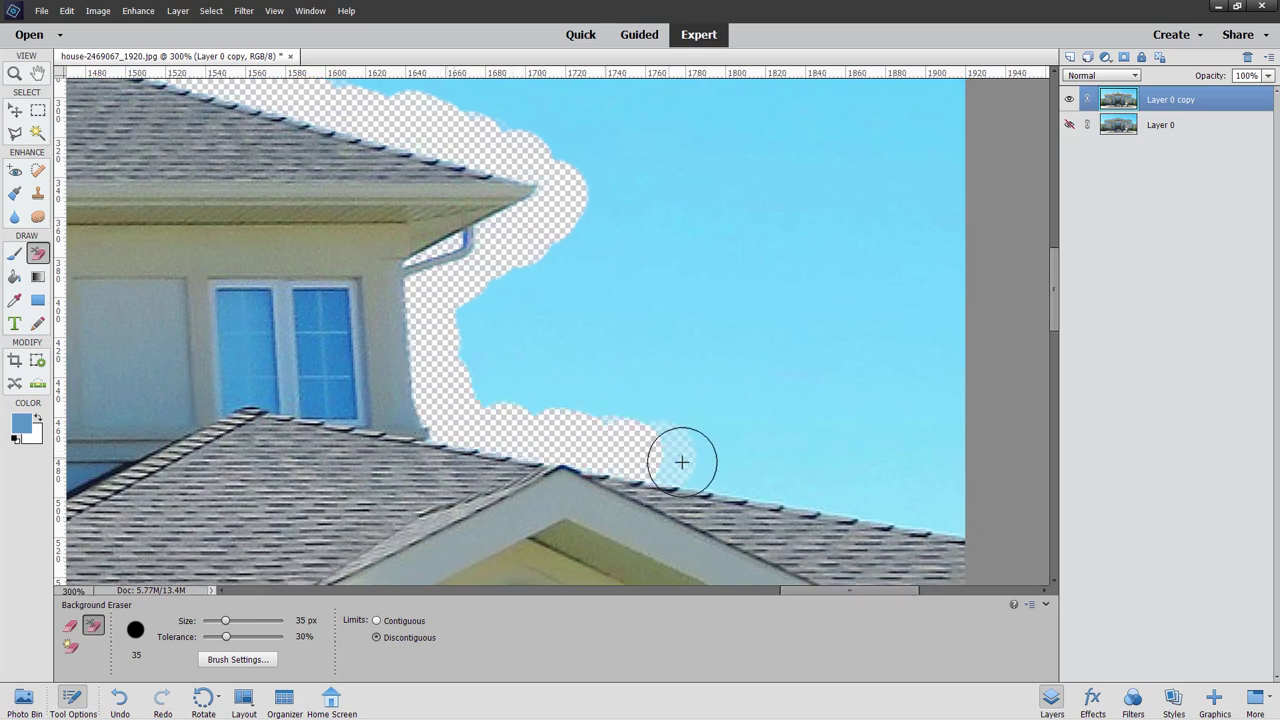
{"action": "left_click_drag", "start_coordinate": [681, 462], "coordinate": [918, 507]}
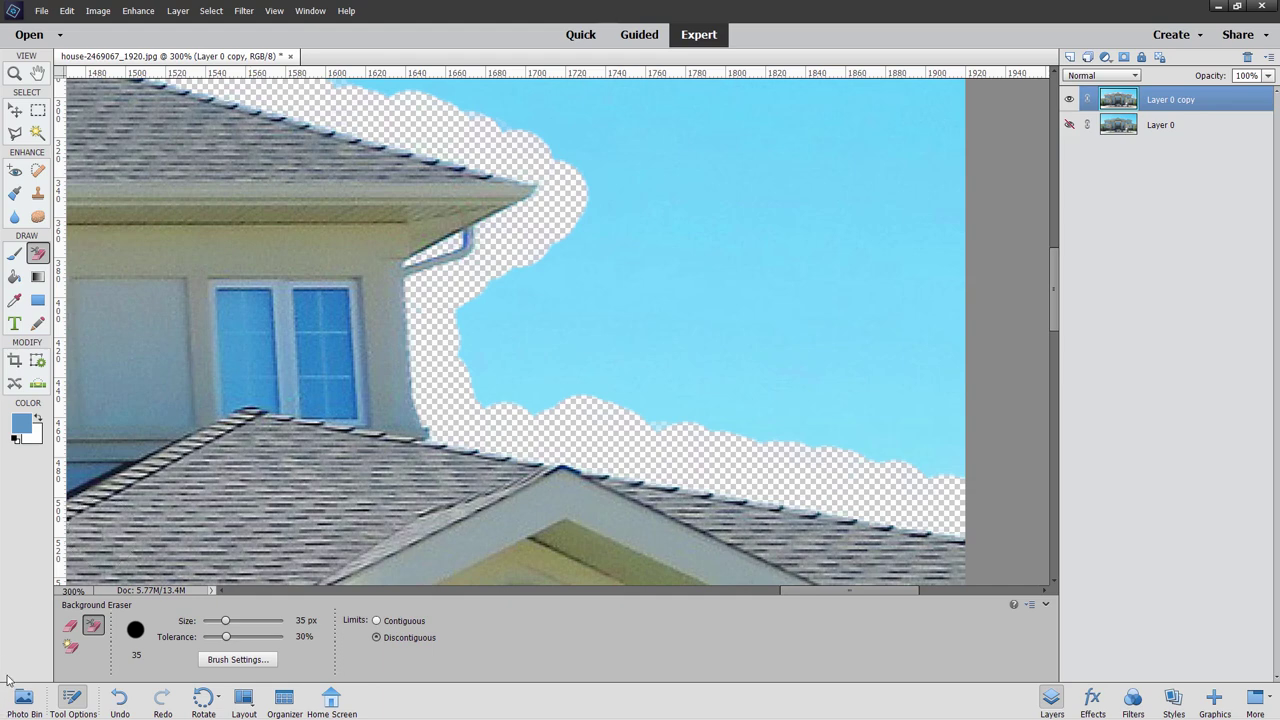
Switch to the regular Eraser with a 41 px brush and erase the sky beside the right wing out to the image edge.
{"action": "left_click", "coordinate": [70, 627]}
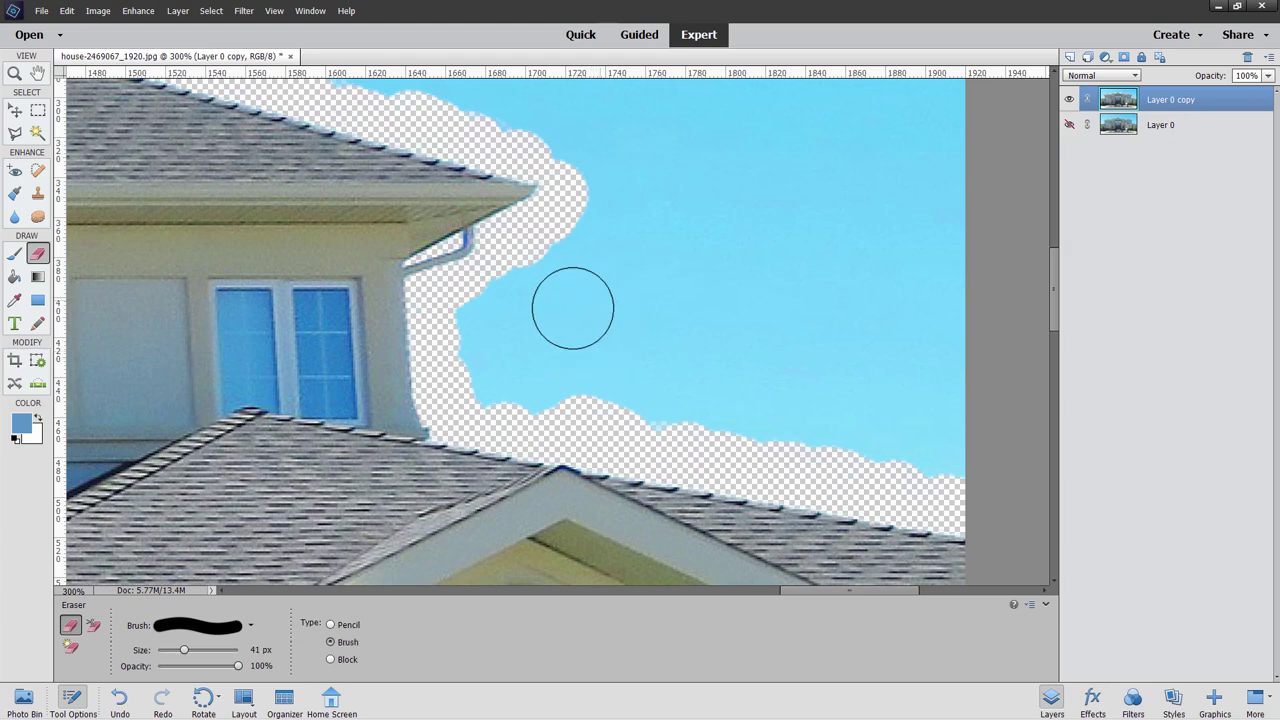
{"action": "mouse_move", "coordinate": [571, 306]}
{"action": "left_mouse_down"}
{"action": "mouse_move", "coordinate": [493, 358]}
{"action": "mouse_move", "coordinate": [547, 280]}
{"action": "left_mouse_up"}
{"action": "mouse_move", "coordinate": [488, 370]}
{"action": "left_mouse_down"}
{"action": "mouse_move", "coordinate": [950, 477]}
{"action": "mouse_move", "coordinate": [970, 459]}
{"action": "mouse_move", "coordinate": [794, 397]}
{"action": "mouse_move", "coordinate": [616, 365]}
{"action": "mouse_move", "coordinate": [972, 397]}
{"action": "mouse_move", "coordinate": [737, 310]}
{"action": "mouse_move", "coordinate": [625, 307]}
{"action": "mouse_move", "coordinate": [970, 309]}
{"action": "mouse_move", "coordinate": [581, 260]}
{"action": "mouse_move", "coordinate": [607, 174]}
{"action": "mouse_move", "coordinate": [620, 233]}
{"action": "mouse_move", "coordinate": [658, 257]}
{"action": "mouse_move", "coordinate": [698, 208]}
{"action": "mouse_move", "coordinate": [757, 209]}
{"action": "mouse_move", "coordinate": [807, 146]}
{"action": "mouse_move", "coordinate": [855, 182]}
{"action": "mouse_move", "coordinate": [923, 178]}
{"action": "mouse_move", "coordinate": [960, 200]}
{"action": "left_mouse_up"}
{"action": "scroll", "coordinate": [734, 291], "scroll_direction": "up", "scroll_amount": 5}
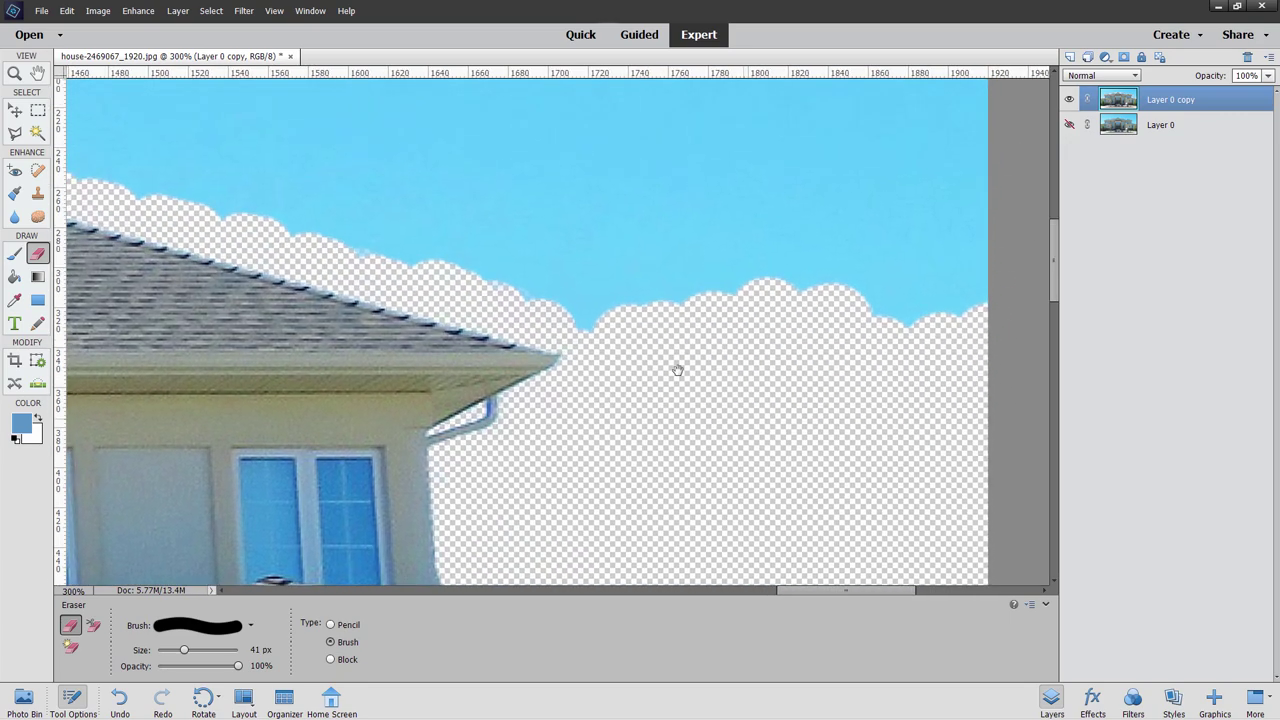
{"action": "mouse_move", "coordinate": [527, 290]}
{"action": "left_mouse_down"}
{"action": "mouse_move", "coordinate": [352, 227]}
{"action": "mouse_move", "coordinate": [938, 311]}
{"action": "mouse_move", "coordinate": [709, 232]}
{"action": "mouse_move", "coordinate": [422, 195]}
{"action": "mouse_move", "coordinate": [605, 181]}
{"action": "mouse_move", "coordinate": [924, 199]}
{"action": "mouse_move", "coordinate": [952, 233]}
{"action": "left_mouse_up"}
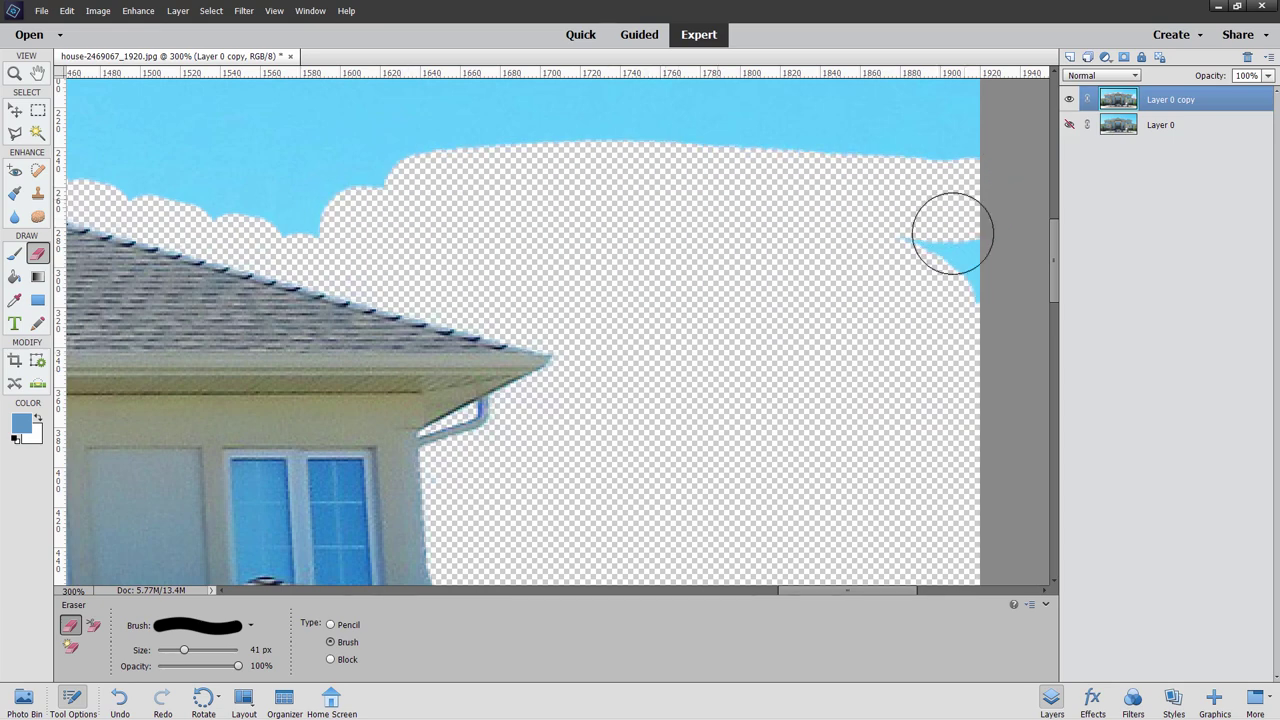
Erase the sky in the upper right area of the photo, above the right wing's eave.
{"action": "scroll", "coordinate": [783, 309], "scroll_direction": "up", "scroll_amount": 4}
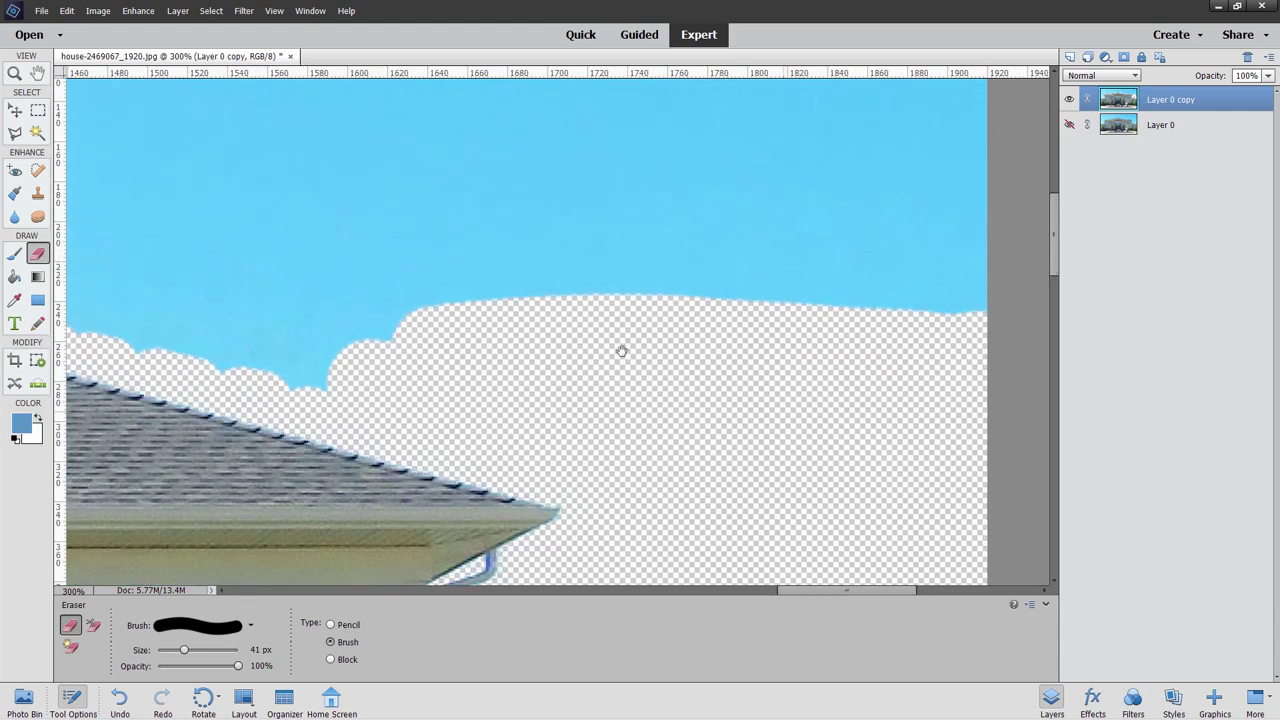
{"action": "mouse_move", "coordinate": [420, 320]}
{"action": "left_mouse_down"}
{"action": "mouse_move", "coordinate": [745, 294]}
{"action": "mouse_move", "coordinate": [997, 300]}
{"action": "mouse_move", "coordinate": [665, 241]}
{"action": "mouse_move", "coordinate": [483, 251]}
{"action": "mouse_move", "coordinate": [829, 203]}
{"action": "mouse_move", "coordinate": [963, 233]}
{"action": "mouse_move", "coordinate": [651, 162]}
{"action": "mouse_move", "coordinate": [442, 227]}
{"action": "mouse_move", "coordinate": [686, 181]}
{"action": "left_mouse_up"}
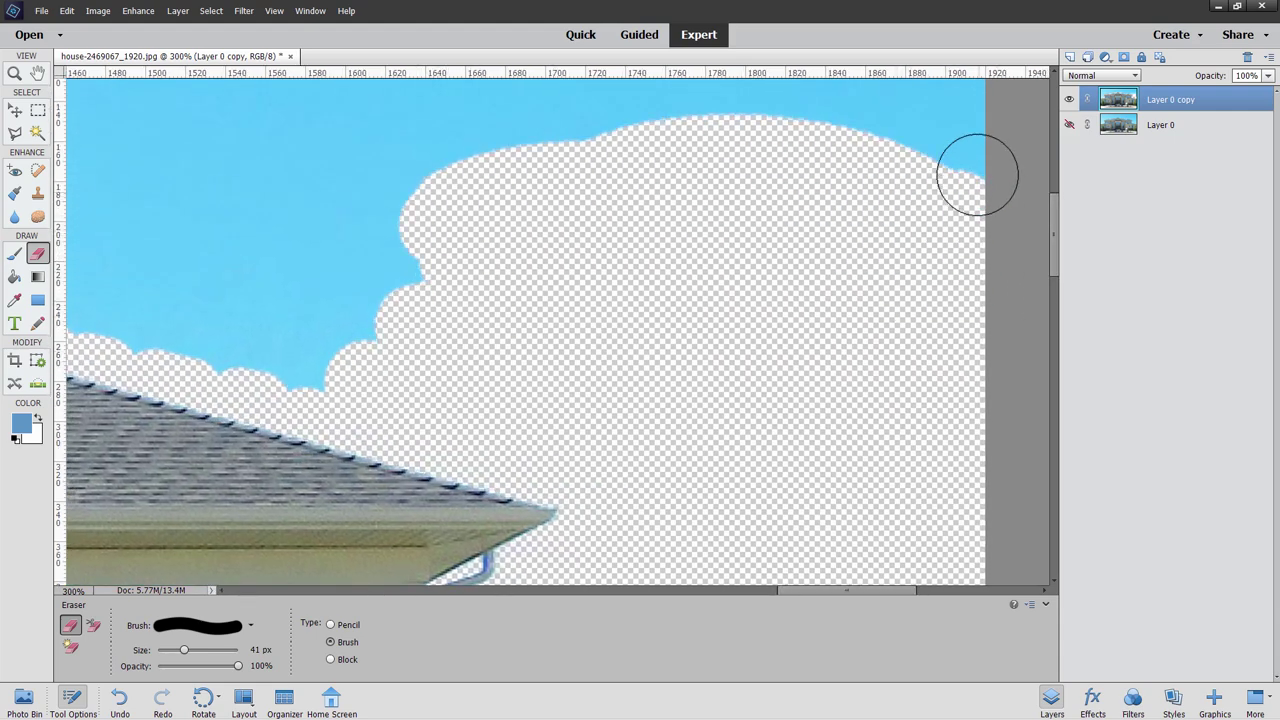
{"action": "mouse_move", "coordinate": [977, 174]}
{"action": "left_mouse_down"}
{"action": "mouse_move", "coordinate": [707, 125]}
{"action": "mouse_move", "coordinate": [397, 163]}
{"action": "left_mouse_up"}
{"action": "mouse_move", "coordinate": [646, 174]}
{"action": "left_mouse_down"}
{"action": "mouse_move", "coordinate": [449, 329]}
{"action": "mouse_move", "coordinate": [430, 300]}
{"action": "left_mouse_up"}
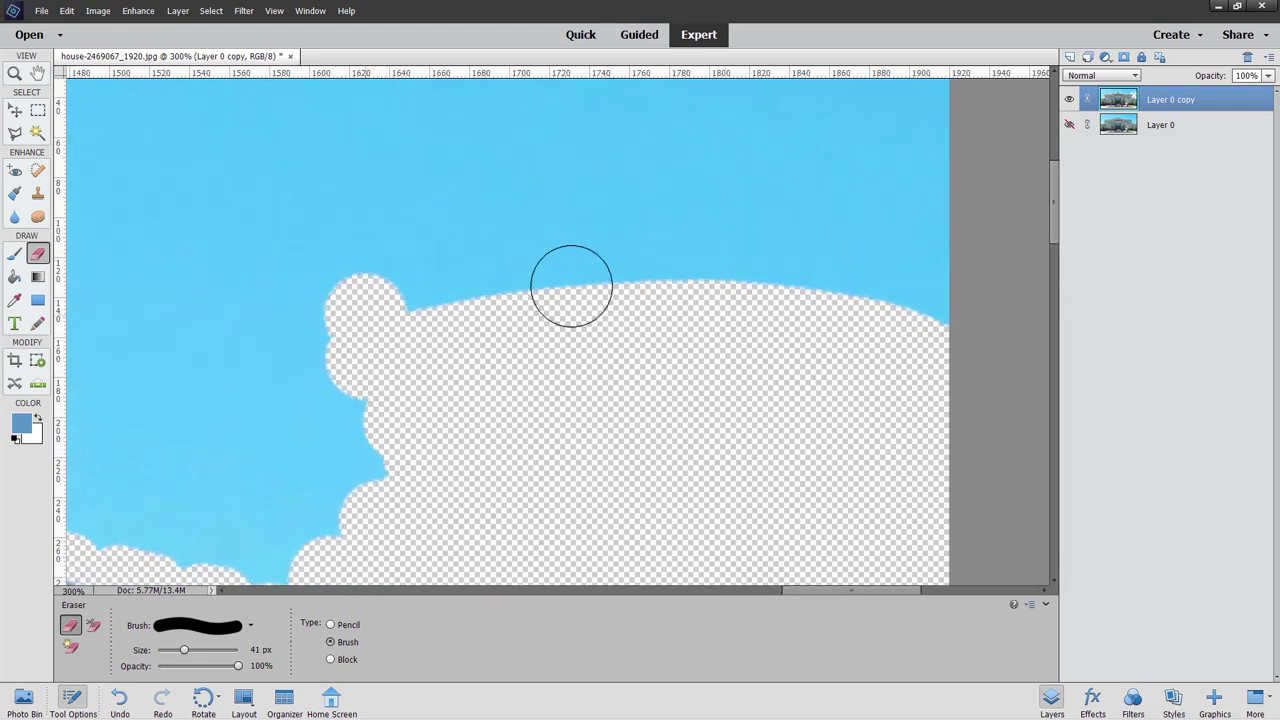
{"action": "mouse_move", "coordinate": [571, 286]}
{"action": "left_mouse_down"}
{"action": "mouse_move", "coordinate": [848, 292]}
{"action": "mouse_move", "coordinate": [946, 319]}
{"action": "mouse_move", "coordinate": [918, 254]}
{"action": "mouse_move", "coordinate": [551, 226]}
{"action": "mouse_move", "coordinate": [398, 251]}
{"action": "mouse_move", "coordinate": [388, 213]}
{"action": "mouse_move", "coordinate": [641, 190]}
{"action": "mouse_move", "coordinate": [901, 212]}
{"action": "mouse_move", "coordinate": [947, 192]}
{"action": "mouse_move", "coordinate": [528, 148]}
{"action": "mouse_move", "coordinate": [364, 162]}
{"action": "mouse_move", "coordinate": [526, 127]}
{"action": "mouse_move", "coordinate": [749, 169]}
{"action": "left_mouse_up"}
Erase the remaining sky above the right wing's roof peak, up to the photo's upper edge.
{"action": "mouse_move", "coordinate": [674, 218]}
{"action": "left_mouse_down"}
{"action": "mouse_move", "coordinate": [678, 278]}
{"action": "mouse_move", "coordinate": [648, 363]}
{"action": "left_mouse_up"}
{"action": "mouse_move", "coordinate": [414, 251]}
{"action": "left_mouse_down"}
{"action": "mouse_move", "coordinate": [923, 245]}
{"action": "mouse_move", "coordinate": [895, 182]}
{"action": "mouse_move", "coordinate": [596, 161]}
{"action": "mouse_move", "coordinate": [385, 159]}
{"action": "mouse_move", "coordinate": [274, 181]}
{"action": "mouse_move", "coordinate": [524, 186]}
{"action": "mouse_move", "coordinate": [478, 220]}
{"action": "mouse_move", "coordinate": [192, 226]}
{"action": "mouse_move", "coordinate": [363, 276]}
{"action": "left_mouse_up"}
{"action": "mouse_move", "coordinate": [417, 363]}
{"action": "left_mouse_down"}
{"action": "mouse_move", "coordinate": [772, 165]}
{"action": "mouse_move", "coordinate": [810, 115]}
{"action": "left_mouse_up"}
{"action": "mouse_move", "coordinate": [709, 369]}
{"action": "left_mouse_down"}
{"action": "mouse_move", "coordinate": [580, 494]}
{"action": "mouse_move", "coordinate": [301, 445]}
{"action": "mouse_move", "coordinate": [197, 443]}
{"action": "mouse_move", "coordinate": [654, 420]}
{"action": "mouse_move", "coordinate": [205, 330]}
{"action": "left_mouse_up"}
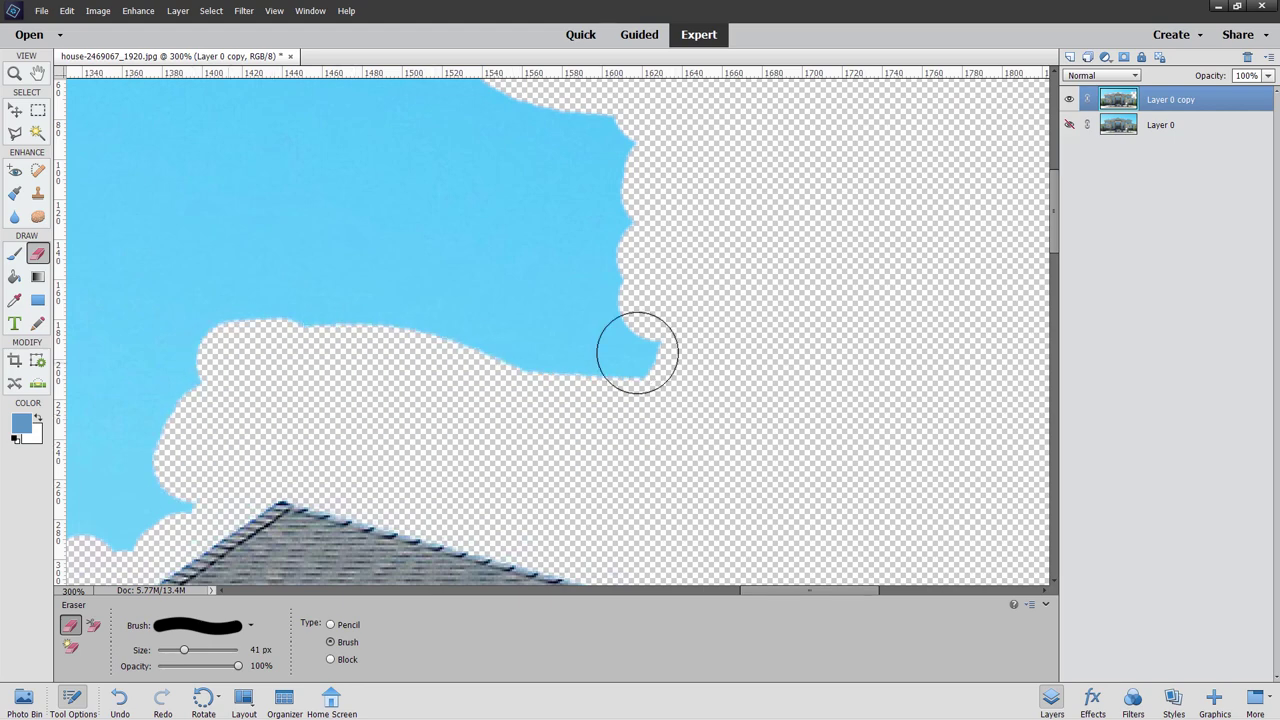
{"action": "mouse_move", "coordinate": [637, 352]}
{"action": "left_mouse_down"}
{"action": "mouse_move", "coordinate": [270, 314]}
{"action": "mouse_move", "coordinate": [365, 287]}
{"action": "mouse_move", "coordinate": [615, 256]}
{"action": "mouse_move", "coordinate": [259, 254]}
{"action": "mouse_move", "coordinate": [243, 230]}
{"action": "mouse_move", "coordinate": [652, 217]}
{"action": "mouse_move", "coordinate": [412, 173]}
{"action": "mouse_move", "coordinate": [177, 164]}
{"action": "mouse_move", "coordinate": [639, 138]}
{"action": "mouse_move", "coordinate": [230, 119]}
{"action": "mouse_move", "coordinate": [453, 114]}
{"action": "mouse_move", "coordinate": [471, 285]}
{"action": "mouse_move", "coordinate": [523, 341]}
{"action": "left_mouse_up"}
{"action": "mouse_move", "coordinate": [443, 249]}
{"action": "left_mouse_down"}
{"action": "mouse_move", "coordinate": [470, 211]}
{"action": "mouse_move", "coordinate": [621, 201]}
{"action": "mouse_move", "coordinate": [241, 167]}
{"action": "mouse_move", "coordinate": [280, 145]}
{"action": "mouse_move", "coordinate": [770, 163]}
{"action": "left_mouse_up"}
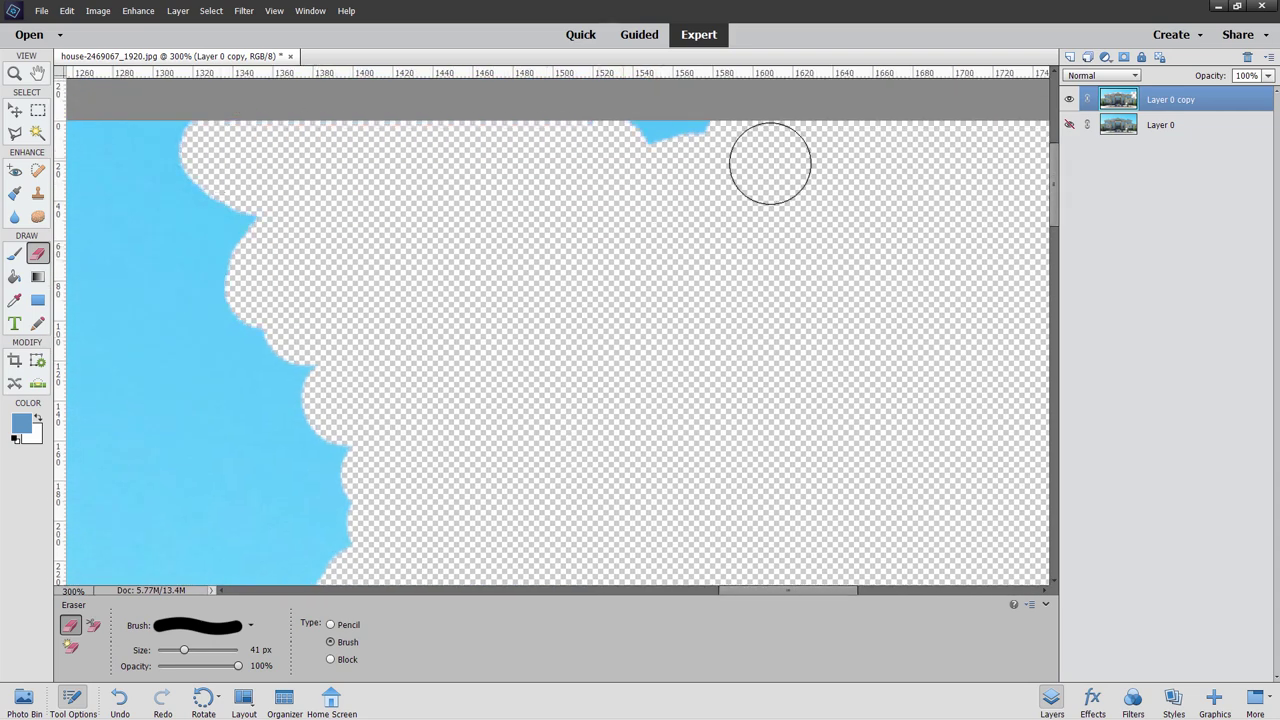
Erase the sky from the right wing's peak across toward the roof vent pipe.
{"action": "mouse_move", "coordinate": [193, 126]}
{"action": "left_mouse_down"}
{"action": "mouse_move", "coordinate": [194, 320]}
{"action": "mouse_move", "coordinate": [320, 314]}
{"action": "mouse_move", "coordinate": [286, 406]}
{"action": "mouse_move", "coordinate": [340, 462]}
{"action": "left_mouse_up"}
{"action": "mouse_move", "coordinate": [442, 469]}
{"action": "left_mouse_down"}
{"action": "mouse_move", "coordinate": [562, 372]}
{"action": "mouse_move", "coordinate": [692, 214]}
{"action": "mouse_move", "coordinate": [702, 178]}
{"action": "mouse_move", "coordinate": [599, 282]}
{"action": "mouse_move", "coordinate": [553, 375]}
{"action": "mouse_move", "coordinate": [582, 357]}
{"action": "mouse_move", "coordinate": [541, 393]}
{"action": "mouse_move", "coordinate": [254, 298]}
{"action": "mouse_move", "coordinate": [148, 291]}
{"action": "mouse_move", "coordinate": [390, 285]}
{"action": "mouse_move", "coordinate": [517, 298]}
{"action": "mouse_move", "coordinate": [528, 318]}
{"action": "mouse_move", "coordinate": [325, 258]}
{"action": "mouse_move", "coordinate": [204, 257]}
{"action": "mouse_move", "coordinate": [252, 201]}
{"action": "mouse_move", "coordinate": [537, 214]}
{"action": "mouse_move", "coordinate": [495, 256]}
{"action": "left_mouse_up"}
{"action": "mouse_move", "coordinate": [602, 211]}
{"action": "left_mouse_down"}
{"action": "mouse_move", "coordinate": [237, 157]}
{"action": "mouse_move", "coordinate": [143, 206]}
{"action": "mouse_move", "coordinate": [214, 171]}
{"action": "mouse_move", "coordinate": [398, 143]}
{"action": "mouse_move", "coordinate": [271, 214]}
{"action": "left_mouse_up"}
{"action": "scroll", "coordinate": [557, 434], "scroll_direction": "up", "scroll_amount": 5}
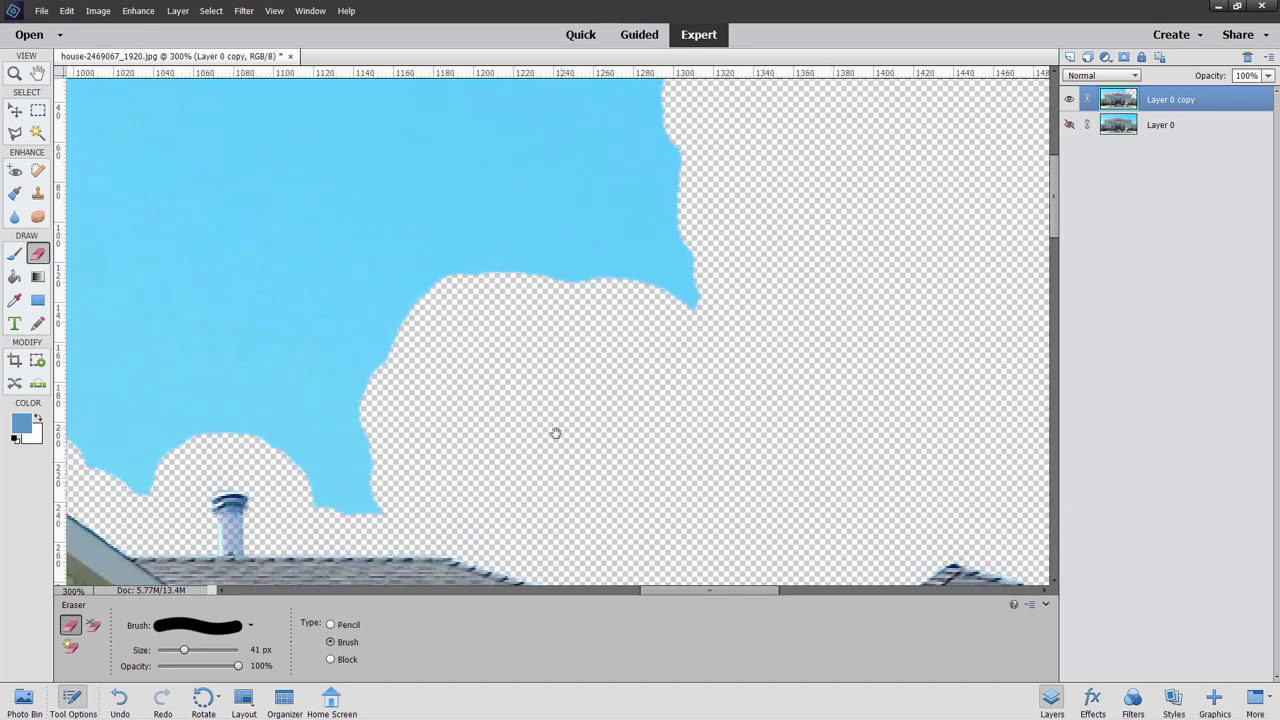
{"action": "scroll", "coordinate": [449, 423], "scroll_direction": "left", "scroll_amount": 3}
{"action": "mouse_move", "coordinate": [443, 315]}
{"action": "left_mouse_down"}
{"action": "mouse_move", "coordinate": [430, 327]}
{"action": "mouse_move", "coordinate": [678, 310]}
{"action": "left_mouse_up"}
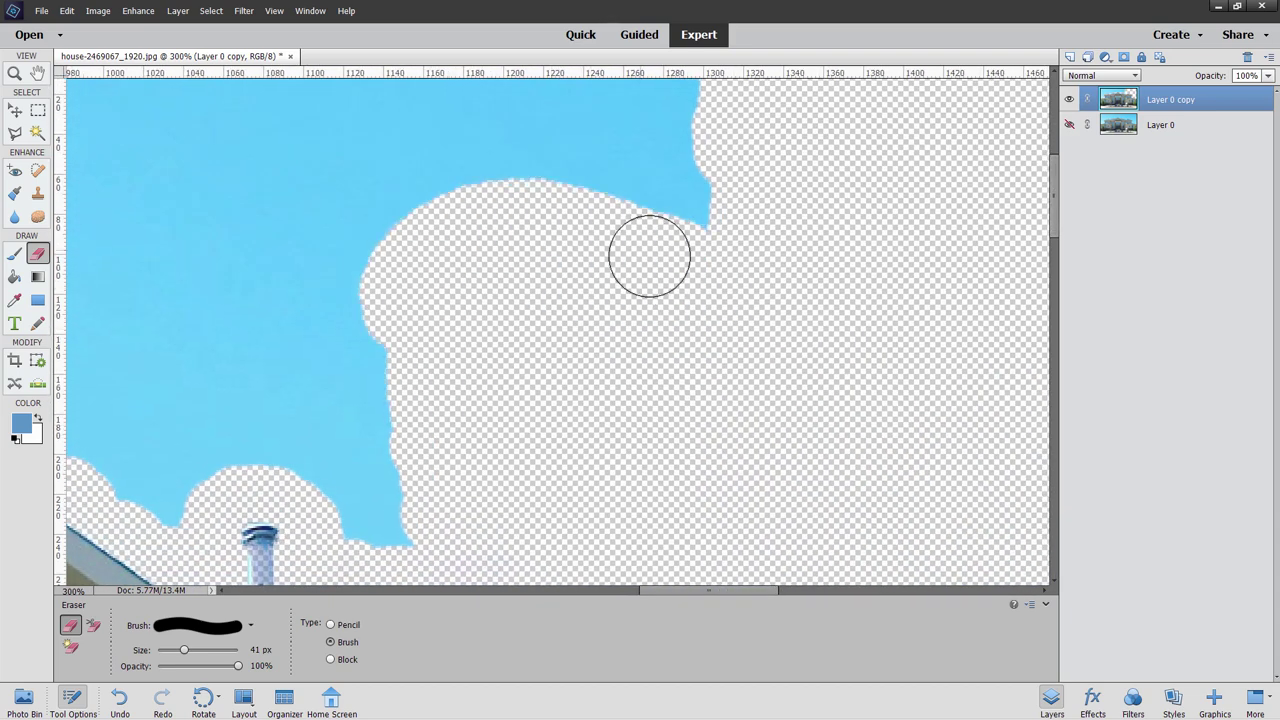
{"action": "mouse_move", "coordinate": [649, 256]}
{"action": "left_mouse_down"}
{"action": "mouse_move", "coordinate": [638, 213]}
{"action": "mouse_move", "coordinate": [716, 192]}
{"action": "mouse_move", "coordinate": [507, 245]}
{"action": "mouse_move", "coordinate": [385, 139]}
{"action": "mouse_move", "coordinate": [397, 167]}
{"action": "mouse_move", "coordinate": [710, 187]}
{"action": "left_mouse_up"}
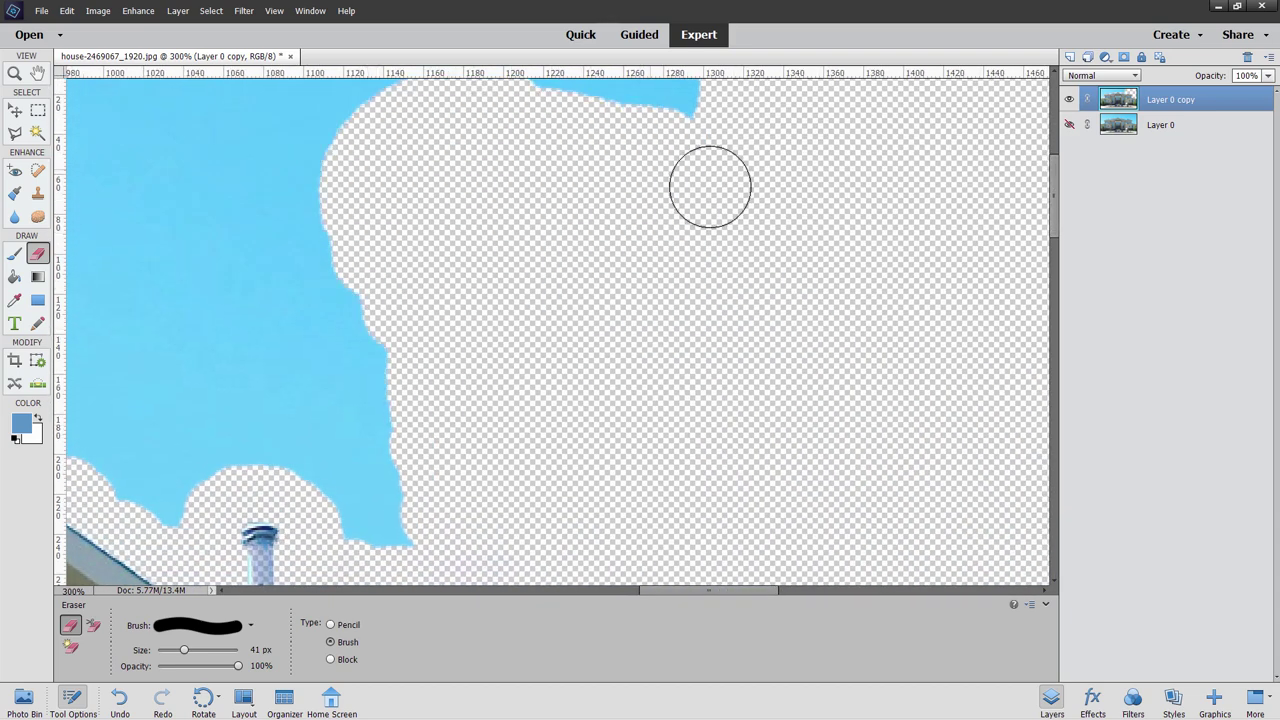
Erase the sky above the vent pipe and the right slope of the central gable.
{"action": "left_click_drag", "start_coordinate": [479, 247], "coordinate": [502, 397]}
{"action": "mouse_move", "coordinate": [377, 334]}
{"action": "left_mouse_down"}
{"action": "mouse_move", "coordinate": [370, 238]}
{"action": "mouse_move", "coordinate": [398, 264]}
{"action": "mouse_move", "coordinate": [490, 299]}
{"action": "mouse_move", "coordinate": [716, 294]}
{"action": "left_mouse_up"}
{"action": "left_click_drag", "start_coordinate": [540, 389], "coordinate": [751, 120]}
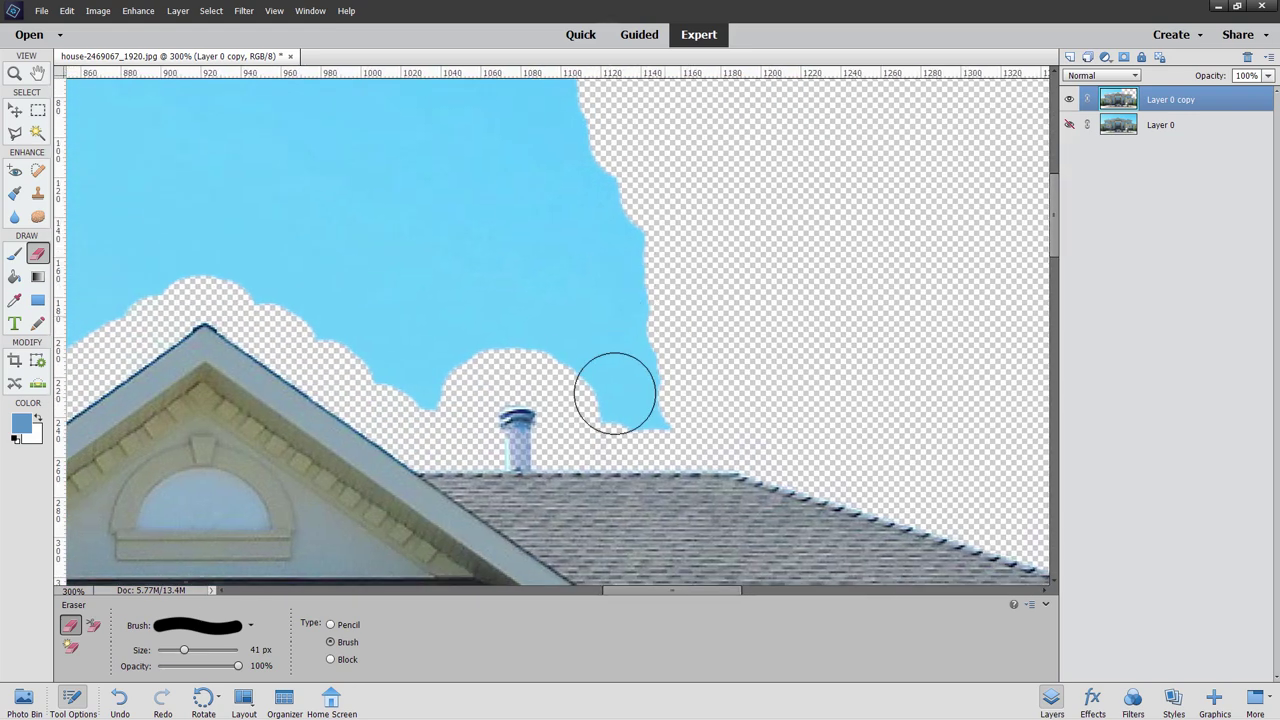
{"action": "mouse_move", "coordinate": [617, 391]}
{"action": "left_mouse_down"}
{"action": "mouse_move", "coordinate": [655, 410]}
{"action": "mouse_move", "coordinate": [592, 345]}
{"action": "mouse_move", "coordinate": [498, 334]}
{"action": "mouse_move", "coordinate": [432, 376]}
{"action": "mouse_move", "coordinate": [386, 337]}
{"action": "mouse_move", "coordinate": [403, 371]}
{"action": "mouse_move", "coordinate": [304, 289]}
{"action": "mouse_move", "coordinate": [191, 262]}
{"action": "mouse_move", "coordinate": [278, 253]}
{"action": "mouse_move", "coordinate": [602, 293]}
{"action": "mouse_move", "coordinate": [469, 308]}
{"action": "mouse_move", "coordinate": [649, 275]}
{"action": "mouse_move", "coordinate": [721, 214]}
{"action": "mouse_move", "coordinate": [197, 180]}
{"action": "mouse_move", "coordinate": [474, 144]}
{"action": "mouse_move", "coordinate": [606, 146]}
{"action": "mouse_move", "coordinate": [514, 191]}
{"action": "left_mouse_up"}
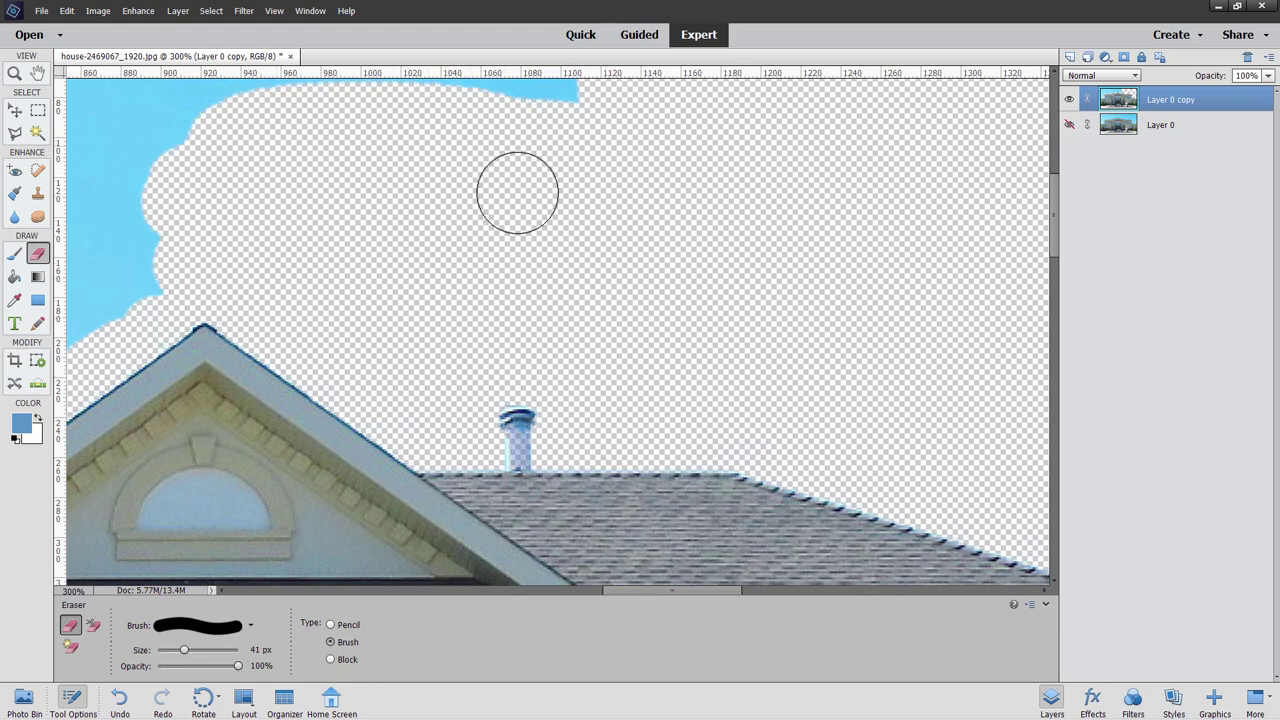
{"action": "left_click_drag", "start_coordinate": [450, 242], "coordinate": [525, 394]}
{"action": "mouse_move", "coordinate": [286, 280]}
{"action": "left_mouse_down"}
{"action": "mouse_move", "coordinate": [706, 246]}
{"action": "mouse_move", "coordinate": [243, 186]}
{"action": "mouse_move", "coordinate": [583, 130]}
{"action": "mouse_move", "coordinate": [257, 100]}
{"action": "mouse_move", "coordinate": [257, 161]}
{"action": "left_mouse_up"}
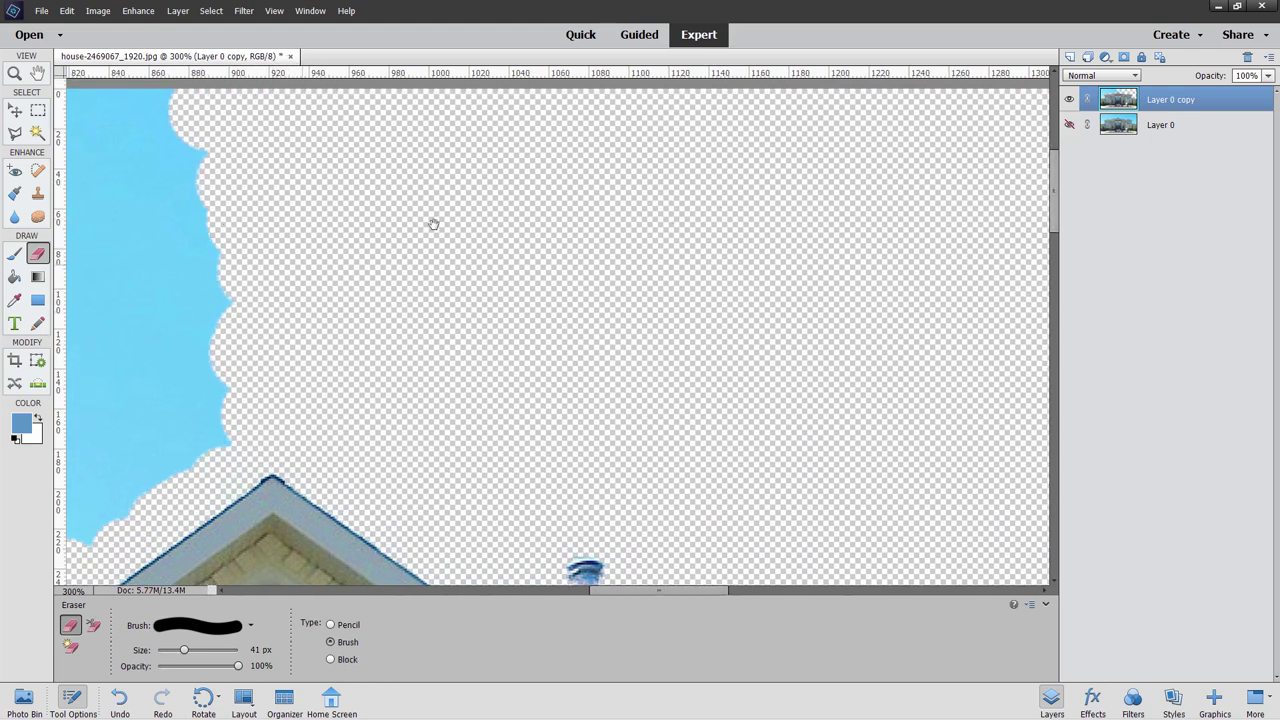
Erase the sky above the central gable's peak and the area to its left, up to the photo's upper edge.
{"action": "left_click_drag", "start_coordinate": [434, 224], "coordinate": [877, 32]}
{"action": "mouse_move", "coordinate": [707, 163]}
{"action": "left_mouse_down"}
{"action": "mouse_move", "coordinate": [686, 151]}
{"action": "mouse_move", "coordinate": [649, 249]}
{"action": "mouse_move", "coordinate": [553, 315]}
{"action": "mouse_move", "coordinate": [469, 331]}
{"action": "mouse_move", "coordinate": [234, 326]}
{"action": "mouse_move", "coordinate": [263, 274]}
{"action": "mouse_move", "coordinate": [589, 249]}
{"action": "mouse_move", "coordinate": [200, 237]}
{"action": "mouse_move", "coordinate": [651, 191]}
{"action": "mouse_move", "coordinate": [305, 182]}
{"action": "mouse_move", "coordinate": [434, 129]}
{"action": "mouse_move", "coordinate": [634, 114]}
{"action": "mouse_move", "coordinate": [390, 154]}
{"action": "left_mouse_up"}
{"action": "left_click_drag", "start_coordinate": [335, 206], "coordinate": [333, 339]}
{"action": "mouse_move", "coordinate": [223, 251]}
{"action": "left_mouse_down"}
{"action": "mouse_move", "coordinate": [580, 197]}
{"action": "mouse_move", "coordinate": [214, 194]}
{"action": "mouse_move", "coordinate": [675, 157]}
{"action": "mouse_move", "coordinate": [400, 191]}
{"action": "mouse_move", "coordinate": [374, 294]}
{"action": "left_mouse_up"}
{"action": "mouse_move", "coordinate": [223, 246]}
{"action": "left_mouse_down"}
{"action": "mouse_move", "coordinate": [659, 237]}
{"action": "mouse_move", "coordinate": [189, 229]}
{"action": "mouse_move", "coordinate": [309, 163]}
{"action": "mouse_move", "coordinate": [579, 190]}
{"action": "left_mouse_up"}
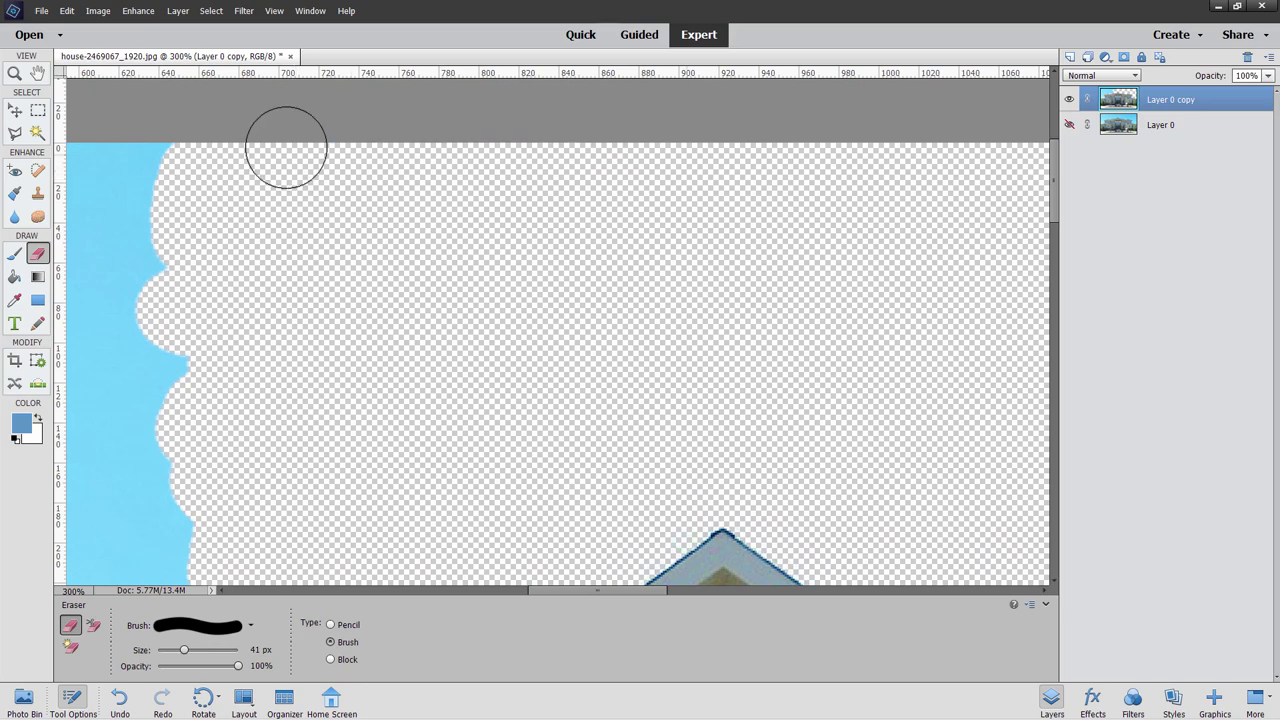
Erase the sky above the main roof's left ridge and the valley beside the left wing, up to the photo's upper edge.
{"action": "mouse_move", "coordinate": [361, 308]}
{"action": "left_mouse_down"}
{"action": "mouse_move", "coordinate": [603, 143]}
{"action": "mouse_move", "coordinate": [727, 230]}
{"action": "left_mouse_up"}
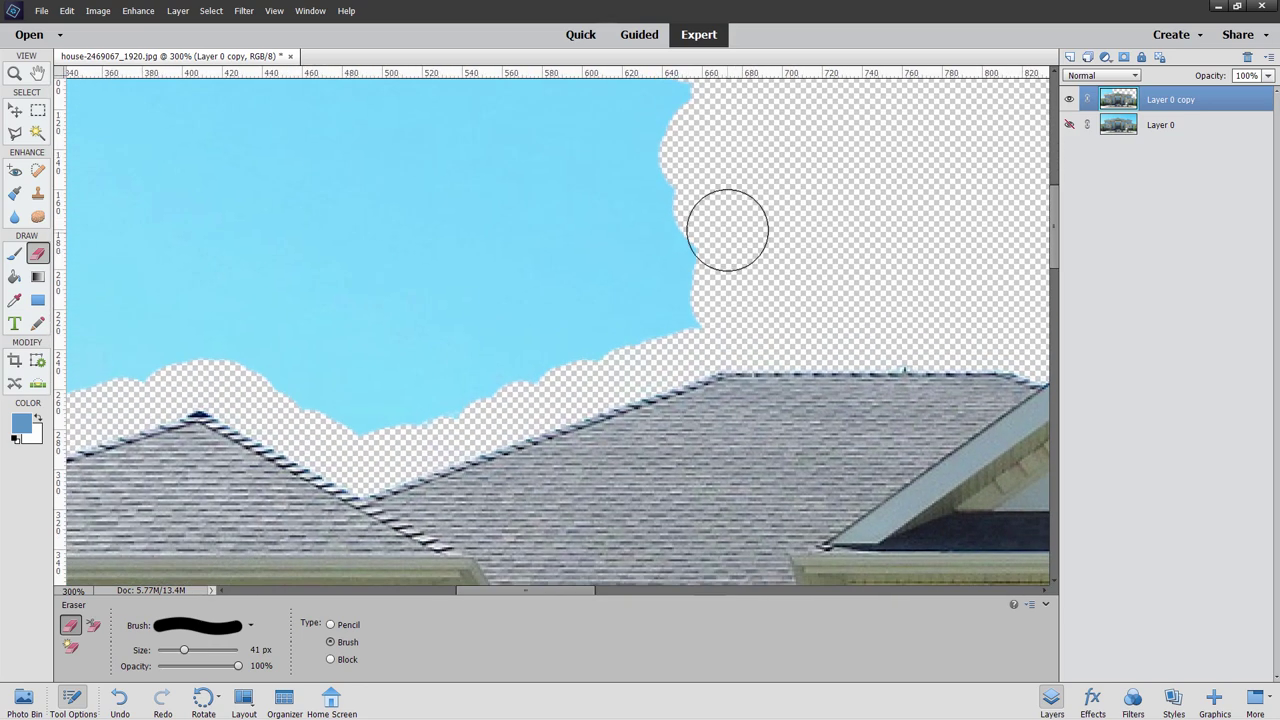
{"action": "mouse_move", "coordinate": [675, 318]}
{"action": "left_mouse_down"}
{"action": "mouse_move", "coordinate": [411, 400]}
{"action": "mouse_move", "coordinate": [320, 374]}
{"action": "mouse_move", "coordinate": [337, 322]}
{"action": "mouse_move", "coordinate": [430, 348]}
{"action": "left_mouse_up"}
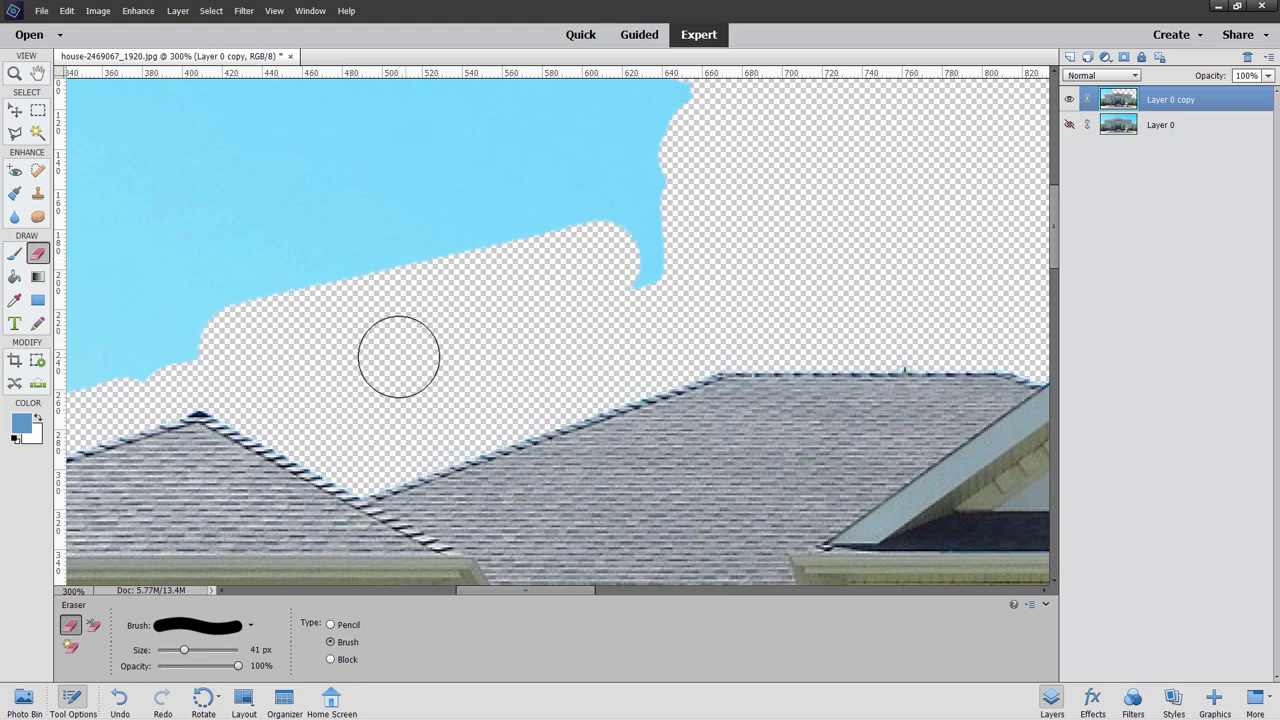
{"action": "mouse_move", "coordinate": [680, 253]}
{"action": "left_mouse_down"}
{"action": "mouse_move", "coordinate": [294, 254]}
{"action": "mouse_move", "coordinate": [477, 137]}
{"action": "mouse_move", "coordinate": [650, 201]}
{"action": "left_mouse_up"}
{"action": "left_click_drag", "start_coordinate": [502, 172], "coordinate": [400, 430]}
{"action": "mouse_move", "coordinate": [240, 420]}
{"action": "left_mouse_down"}
{"action": "mouse_move", "coordinate": [291, 343]}
{"action": "mouse_move", "coordinate": [651, 289]}
{"action": "mouse_move", "coordinate": [381, 225]}
{"action": "mouse_move", "coordinate": [371, 189]}
{"action": "mouse_move", "coordinate": [520, 209]}
{"action": "left_mouse_up"}
{"action": "left_click_drag", "start_coordinate": [367, 242], "coordinate": [414, 371]}
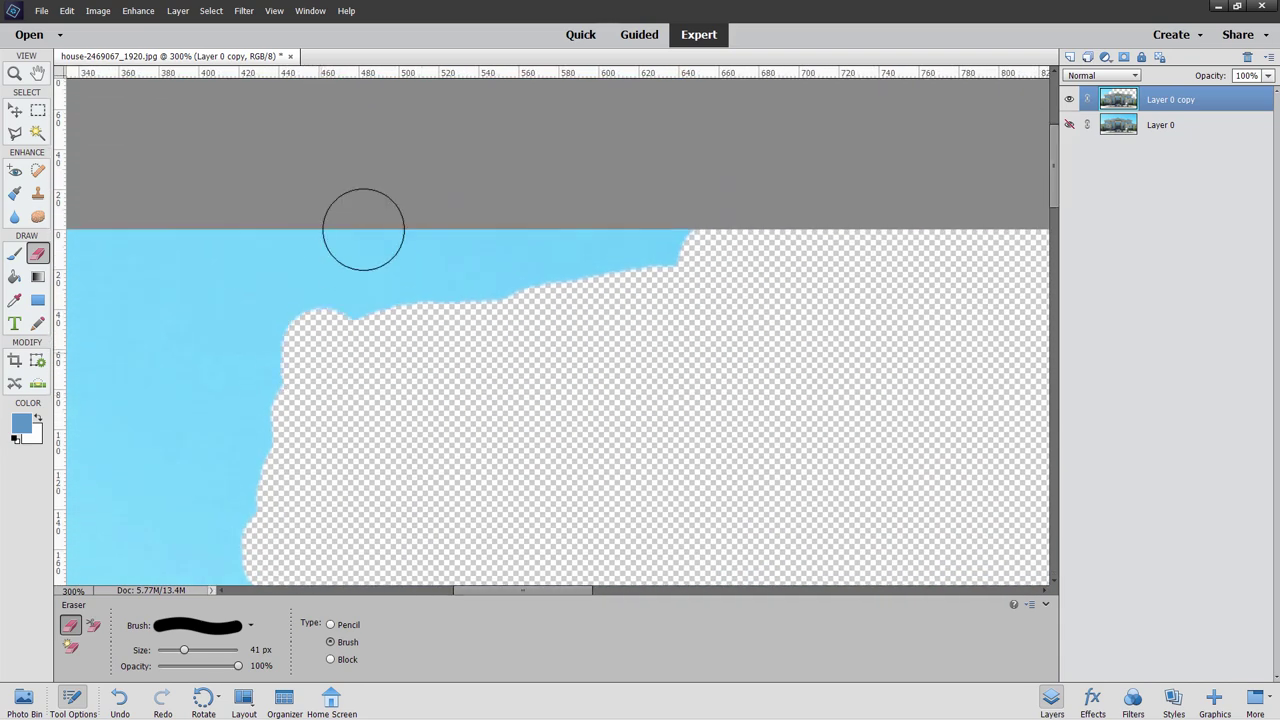
{"action": "mouse_move", "coordinate": [363, 229]}
{"action": "left_mouse_down"}
{"action": "mouse_move", "coordinate": [417, 297]}
{"action": "mouse_move", "coordinate": [476, 308]}
{"action": "mouse_move", "coordinate": [631, 275]}
{"action": "left_mouse_up"}
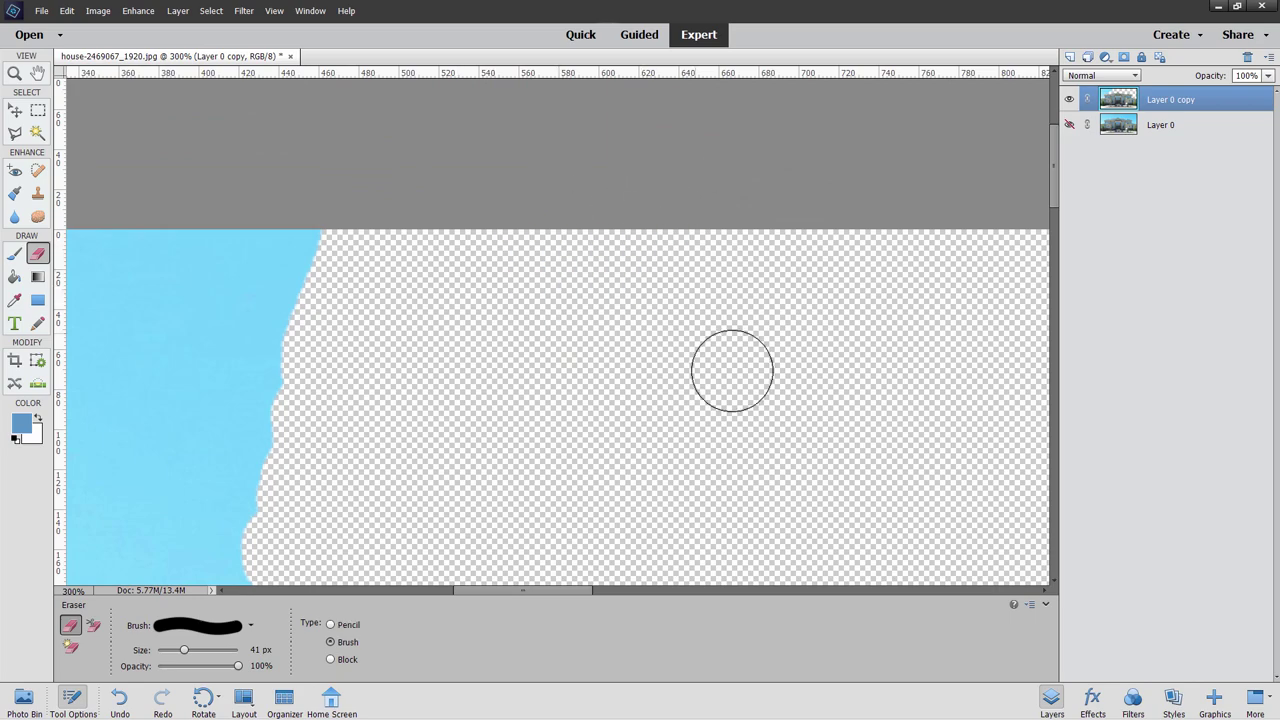
Erase the sky above the left wing's roof, from its peak down to the left eave and up to the photo's upper edge.
{"action": "mouse_move", "coordinate": [750, 412]}
{"action": "left_mouse_down"}
{"action": "mouse_move", "coordinate": [763, 317]}
{"action": "mouse_move", "coordinate": [269, 234]}
{"action": "mouse_move", "coordinate": [144, 234]}
{"action": "left_mouse_up"}
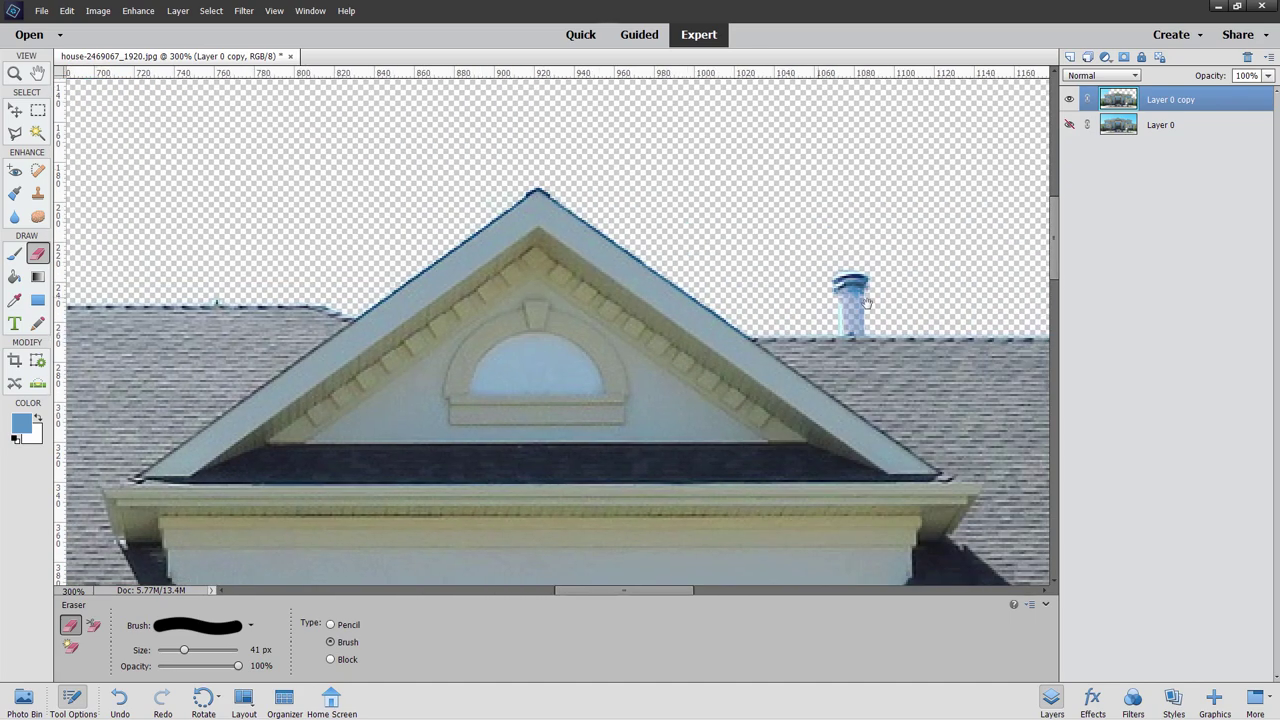
{"action": "key", "text": "ctrl+z"}
{"action": "left_click_drag", "start_coordinate": [206, 167], "coordinate": [785, 219]}
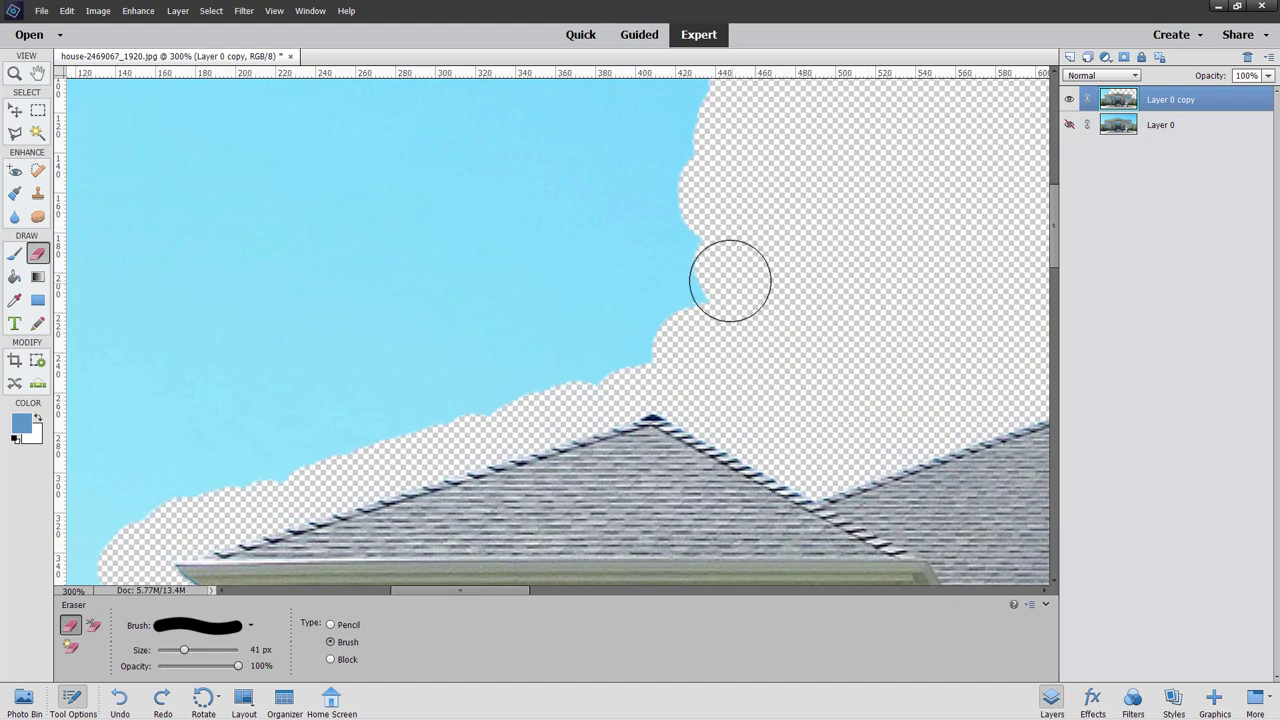
{"action": "mouse_move", "coordinate": [731, 277]}
{"action": "left_mouse_down"}
{"action": "mouse_move", "coordinate": [569, 366]}
{"action": "mouse_move", "coordinate": [309, 449]}
{"action": "mouse_move", "coordinate": [241, 427]}
{"action": "mouse_move", "coordinate": [757, 249]}
{"action": "mouse_move", "coordinate": [160, 429]}
{"action": "mouse_move", "coordinate": [217, 303]}
{"action": "mouse_move", "coordinate": [535, 247]}
{"action": "mouse_move", "coordinate": [434, 271]}
{"action": "mouse_move", "coordinate": [297, 209]}
{"action": "mouse_move", "coordinate": [314, 120]}
{"action": "mouse_move", "coordinate": [404, 105]}
{"action": "left_mouse_up"}
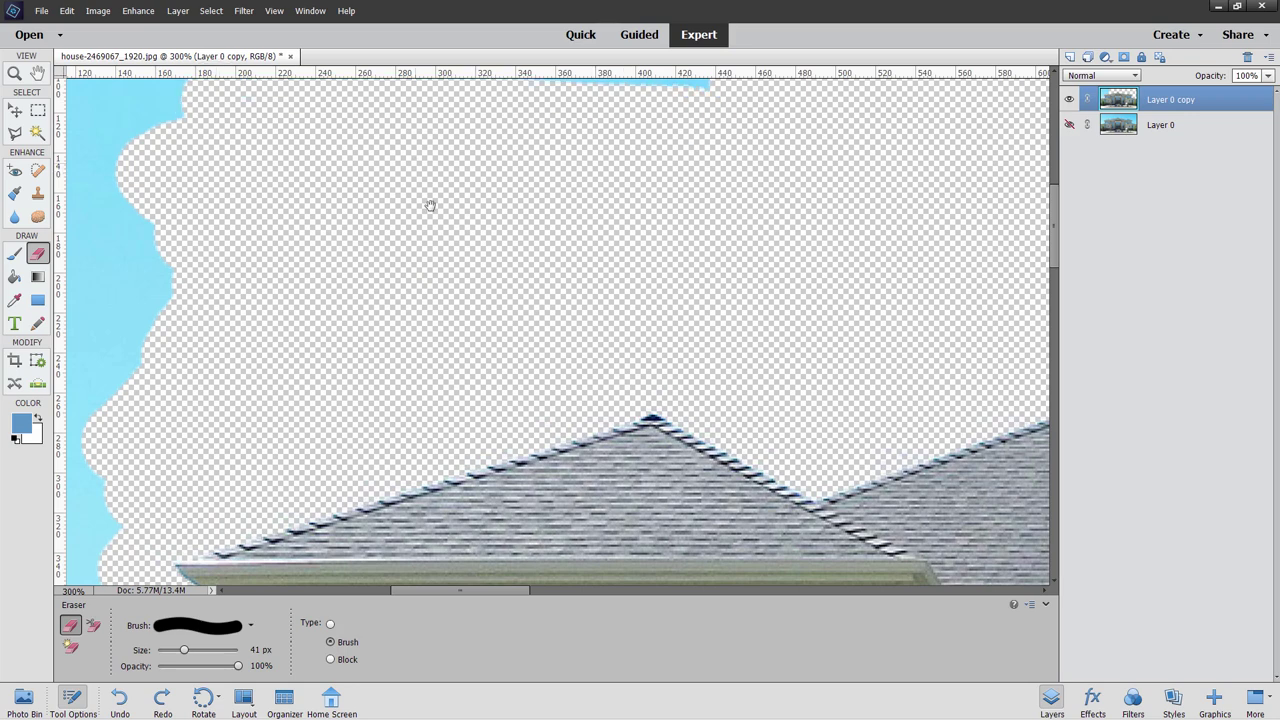
{"action": "mouse_move", "coordinate": [224, 123]}
{"action": "left_mouse_down"}
{"action": "mouse_move", "coordinate": [254, 343]}
{"action": "mouse_move", "coordinate": [751, 294]}
{"action": "mouse_move", "coordinate": [574, 234]}
{"action": "mouse_move", "coordinate": [246, 205]}
{"action": "mouse_move", "coordinate": [251, 134]}
{"action": "mouse_move", "coordinate": [774, 123]}
{"action": "mouse_move", "coordinate": [326, 117]}
{"action": "mouse_move", "coordinate": [195, 183]}
{"action": "left_mouse_up"}
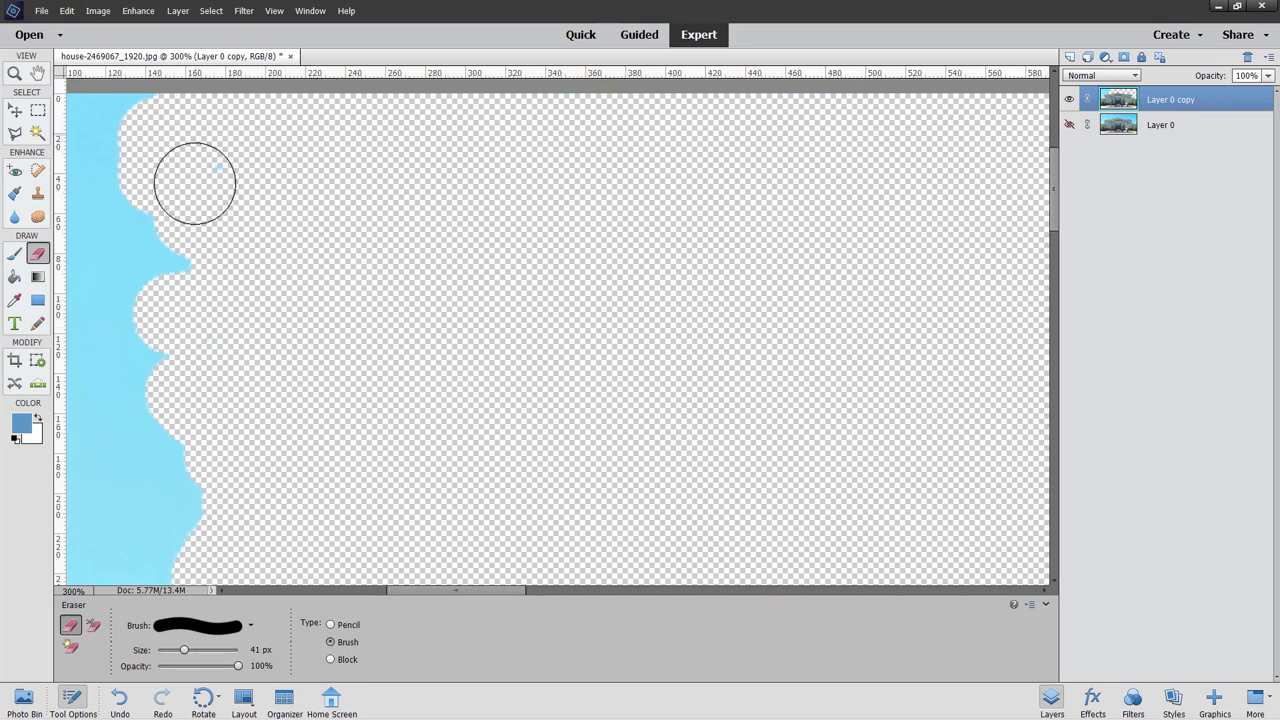
Erase the sky in the photo's upper left corner, out to the left image edge.
{"action": "mouse_move", "coordinate": [235, 313]}
{"action": "left_mouse_down"}
{"action": "mouse_move", "coordinate": [574, 223]}
{"action": "mouse_move", "coordinate": [649, 363]}
{"action": "left_mouse_up"}
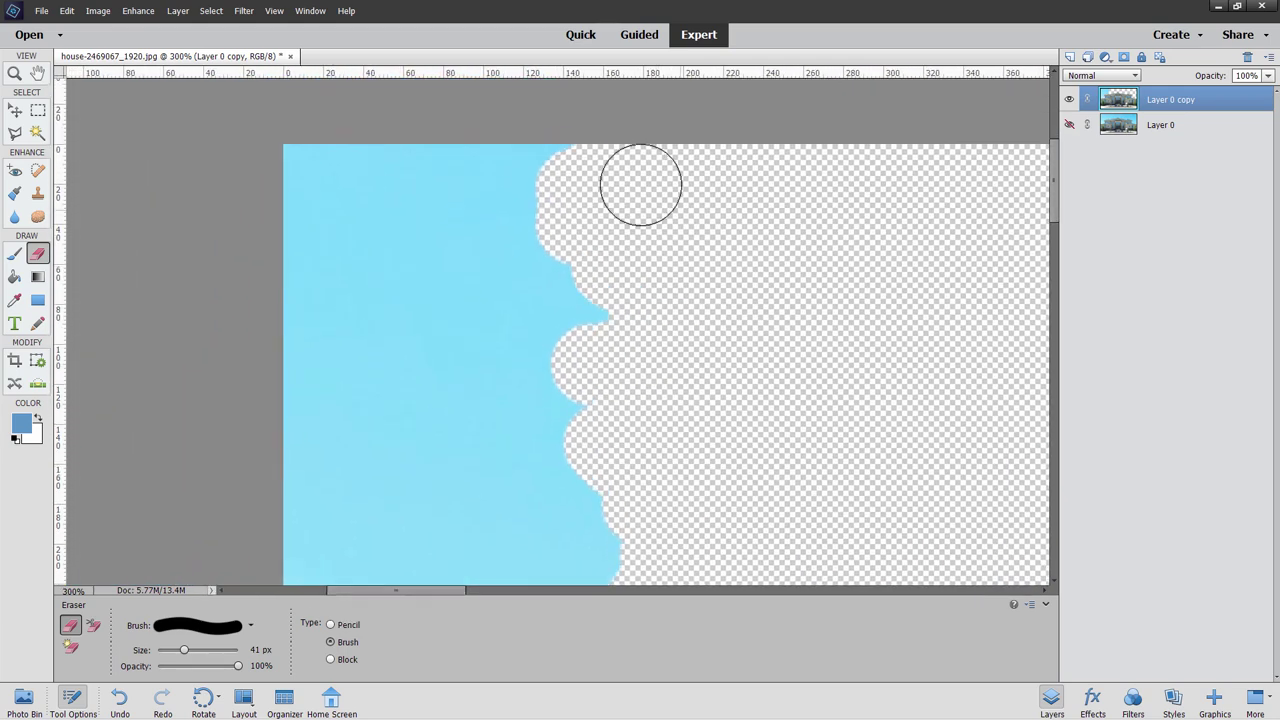
{"action": "mouse_move", "coordinate": [640, 183]}
{"action": "left_mouse_down"}
{"action": "mouse_move", "coordinate": [349, 147]}
{"action": "mouse_move", "coordinate": [409, 194]}
{"action": "mouse_move", "coordinate": [640, 251]}
{"action": "mouse_move", "coordinate": [374, 311]}
{"action": "mouse_move", "coordinate": [297, 372]}
{"action": "mouse_move", "coordinate": [492, 410]}
{"action": "left_mouse_up"}
{"action": "left_click_drag", "start_coordinate": [700, 391], "coordinate": [682, 226]}
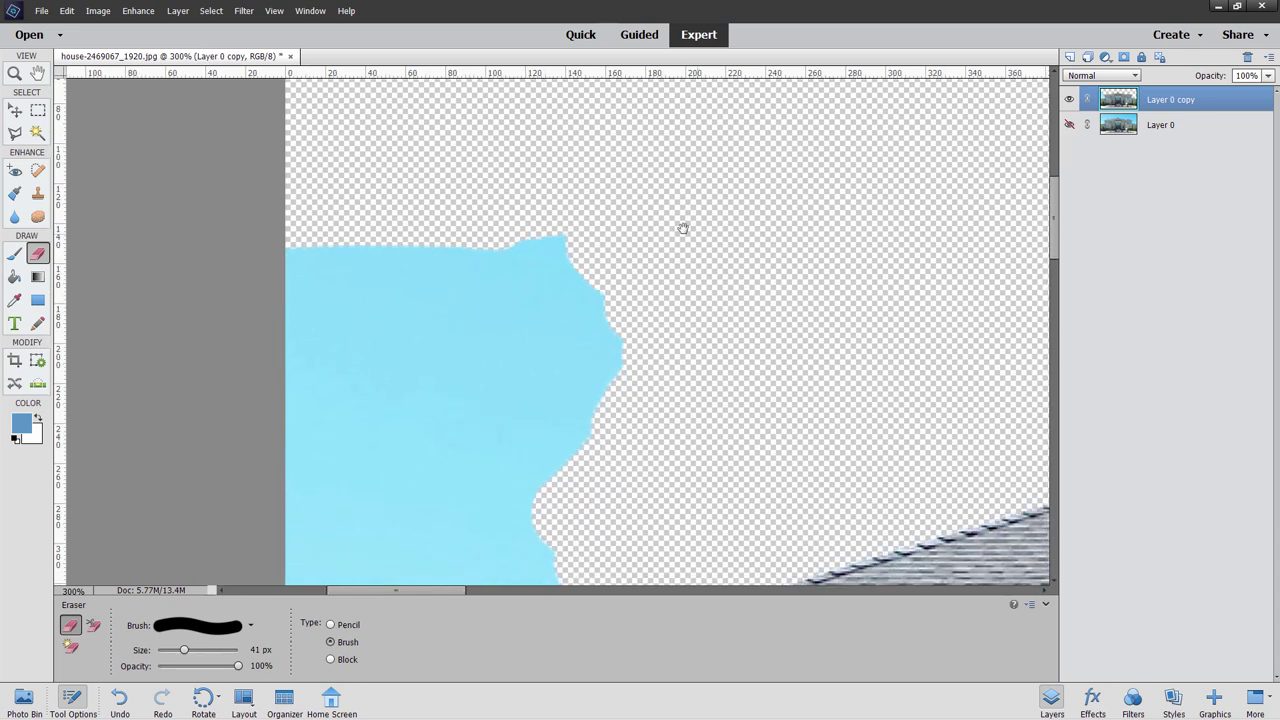
{"action": "mouse_move", "coordinate": [186, 251]}
{"action": "left_mouse_down"}
{"action": "mouse_move", "coordinate": [579, 295]}
{"action": "mouse_move", "coordinate": [317, 317]}
{"action": "mouse_move", "coordinate": [419, 381]}
{"action": "mouse_move", "coordinate": [364, 423]}
{"action": "mouse_move", "coordinate": [435, 432]}
{"action": "mouse_move", "coordinate": [300, 495]}
{"action": "left_mouse_up"}
Erase the last of the sky beside the left wing, down to the lower left roof.
{"action": "left_click_drag", "start_coordinate": [689, 463], "coordinate": [672, 261]}
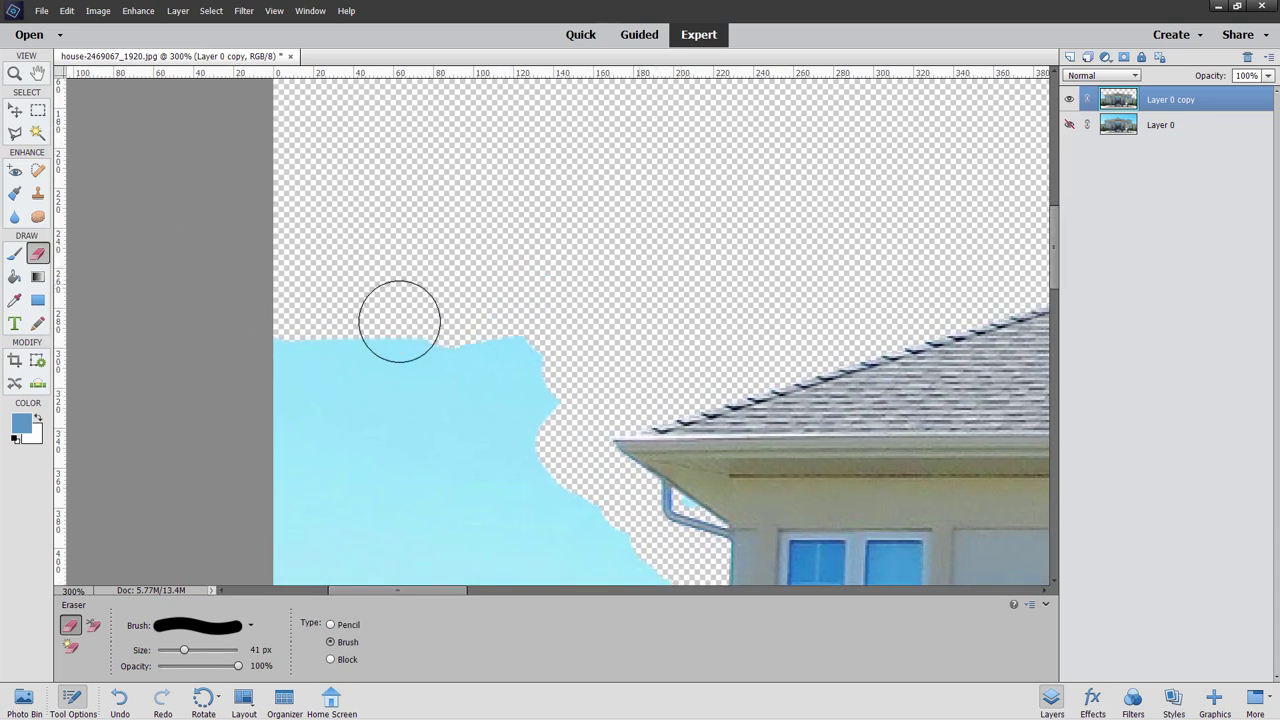
{"action": "mouse_move", "coordinate": [400, 320]}
{"action": "left_mouse_down"}
{"action": "mouse_move", "coordinate": [560, 381]}
{"action": "mouse_move", "coordinate": [455, 419]}
{"action": "mouse_move", "coordinate": [367, 495]}
{"action": "mouse_move", "coordinate": [315, 470]}
{"action": "mouse_move", "coordinate": [305, 300]}
{"action": "left_mouse_up"}
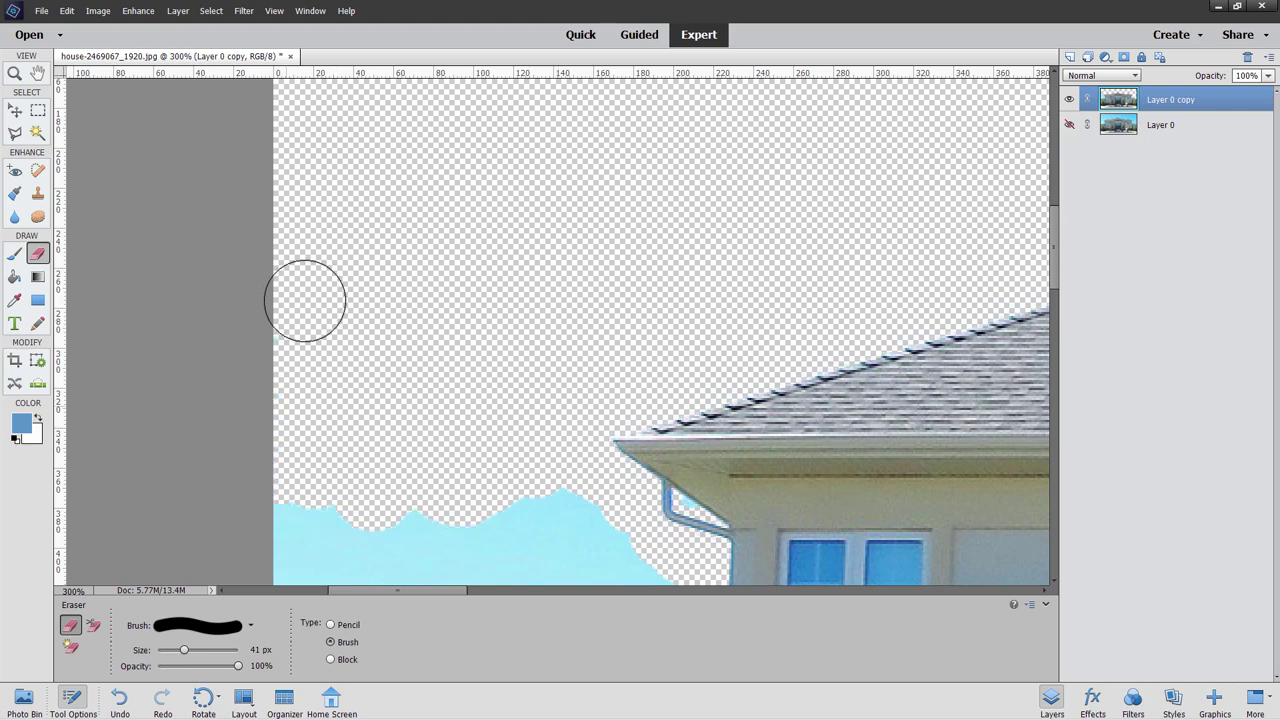
{"action": "left_click_drag", "start_coordinate": [423, 423], "coordinate": [433, 215]}
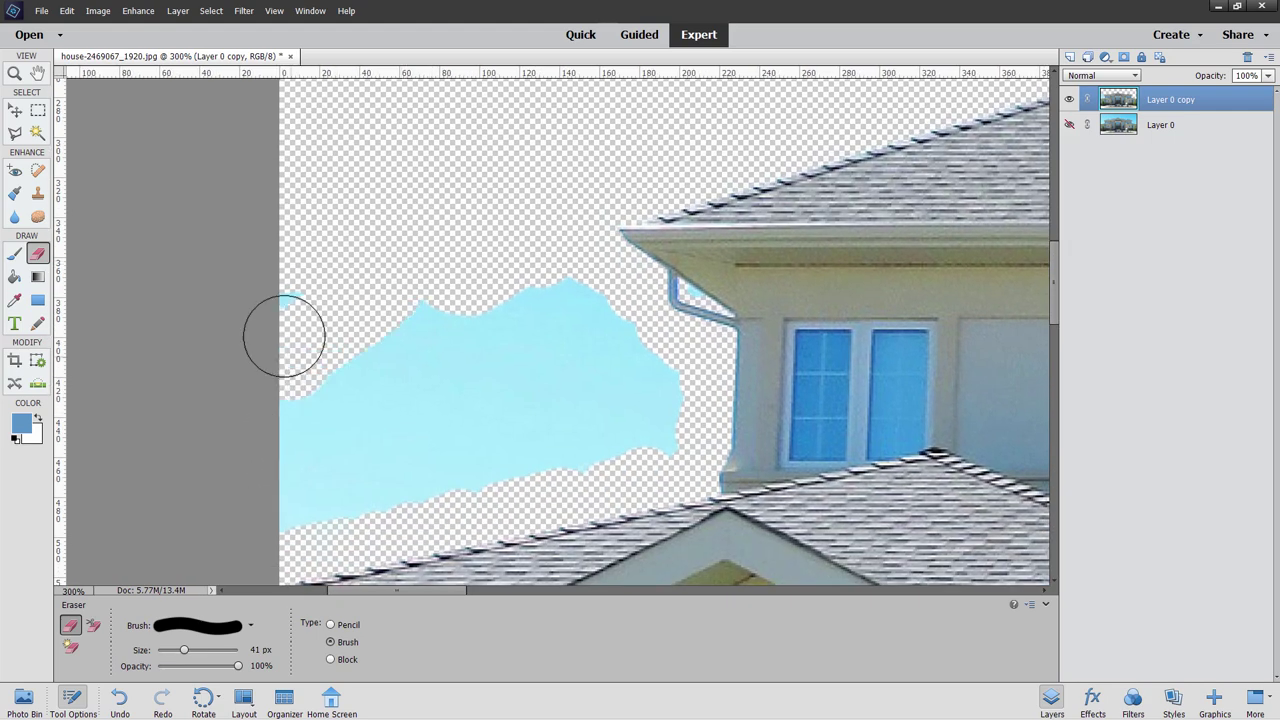
{"action": "mouse_move", "coordinate": [270, 455]}
{"action": "left_mouse_down"}
{"action": "mouse_move", "coordinate": [295, 434]}
{"action": "mouse_move", "coordinate": [329, 476]}
{"action": "mouse_move", "coordinate": [470, 477]}
{"action": "mouse_move", "coordinate": [681, 444]}
{"action": "mouse_move", "coordinate": [644, 366]}
{"action": "mouse_move", "coordinate": [584, 305]}
{"action": "mouse_move", "coordinate": [393, 330]}
{"action": "mouse_move", "coordinate": [343, 425]}
{"action": "mouse_move", "coordinate": [475, 375]}
{"action": "mouse_move", "coordinate": [495, 415]}
{"action": "mouse_move", "coordinate": [545, 385]}
{"action": "mouse_move", "coordinate": [592, 404]}
{"action": "left_mouse_up"}
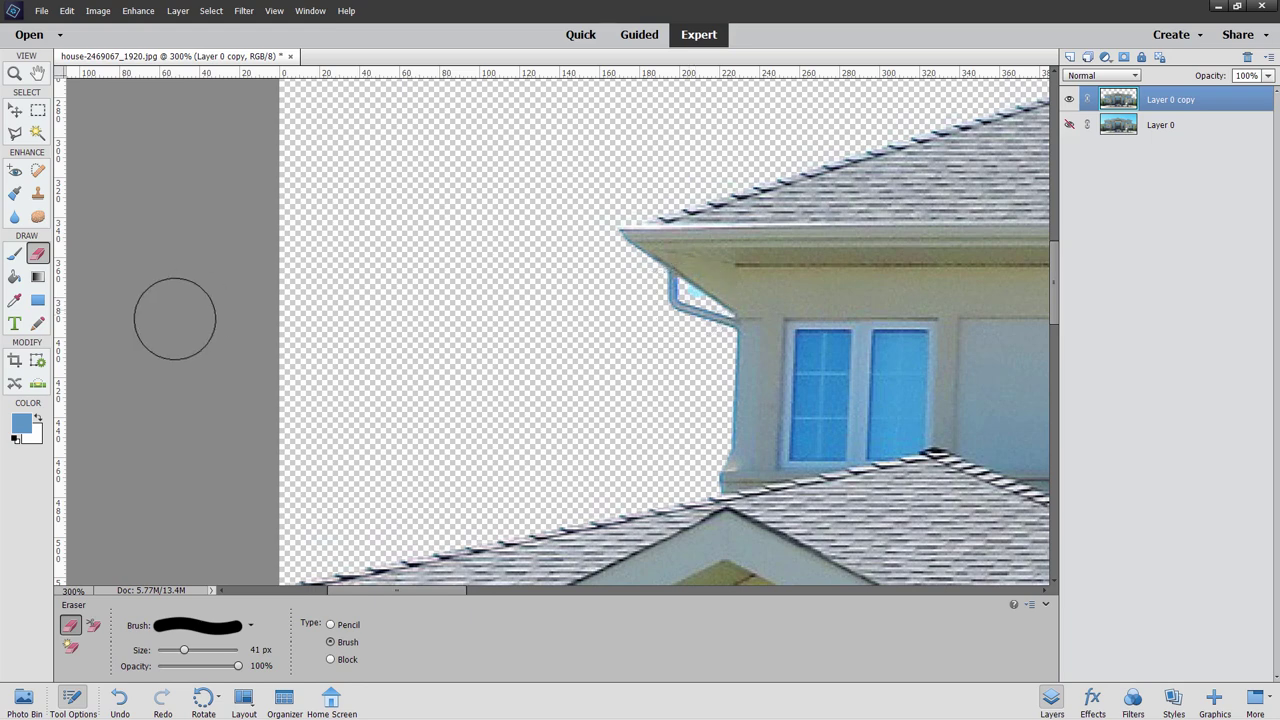
Outline the leftover sky patch between the left downspout and eave with the Polygonal Lasso, erase it, and deselect.
{"action": "left_click", "coordinate": [14, 74]}
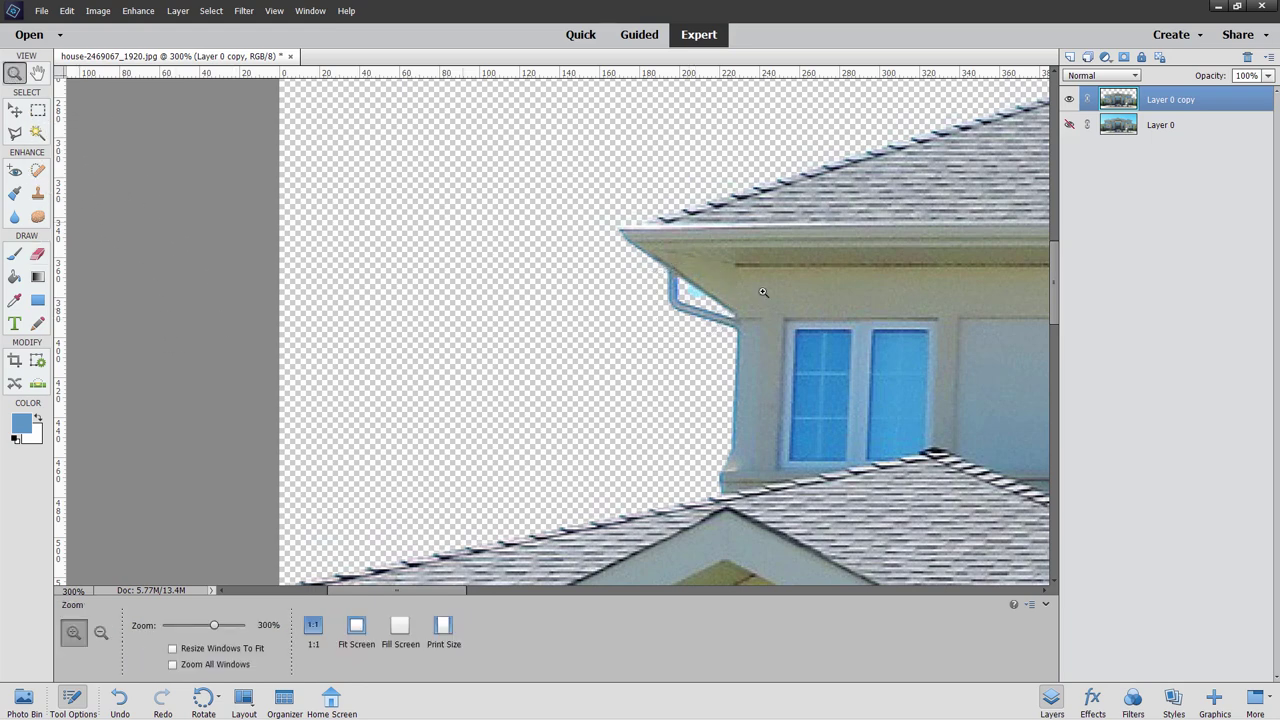
{"action": "left_click", "coordinate": [726, 305]}
{"action": "left_click", "coordinate": [712, 302]}
{"action": "left_click", "coordinate": [696, 299]}
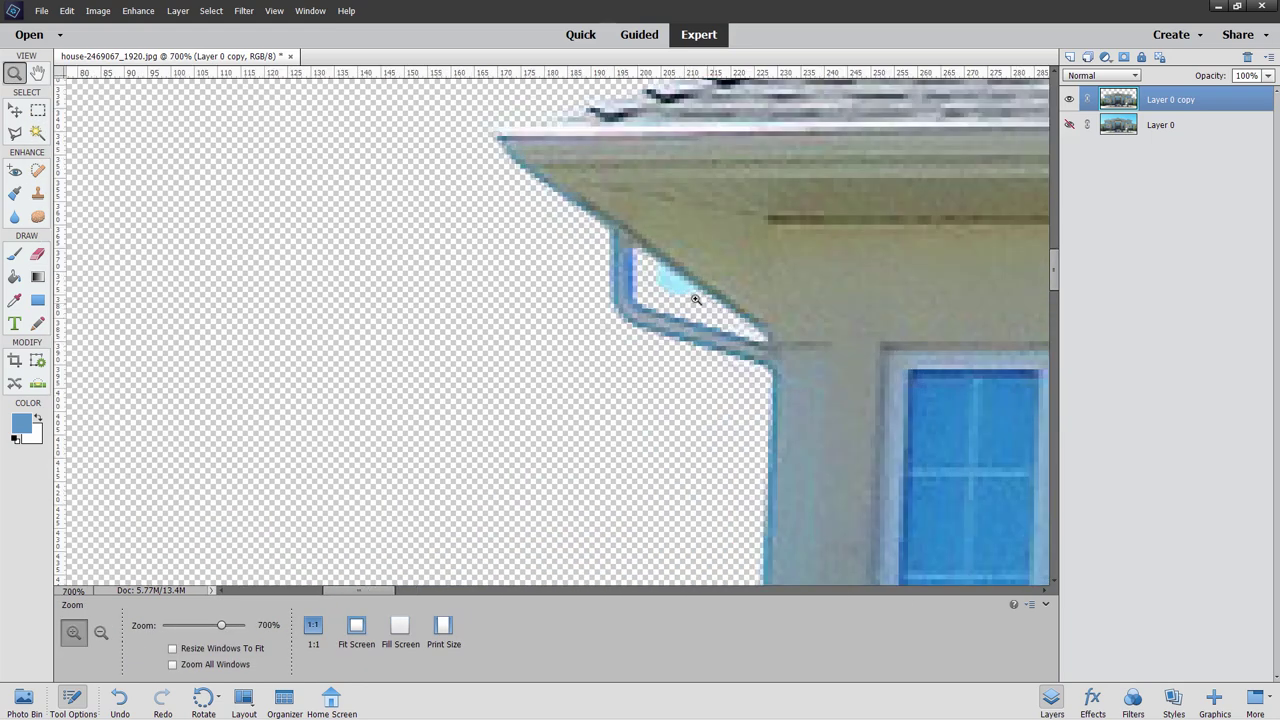
{"action": "left_click", "coordinate": [16, 134]}
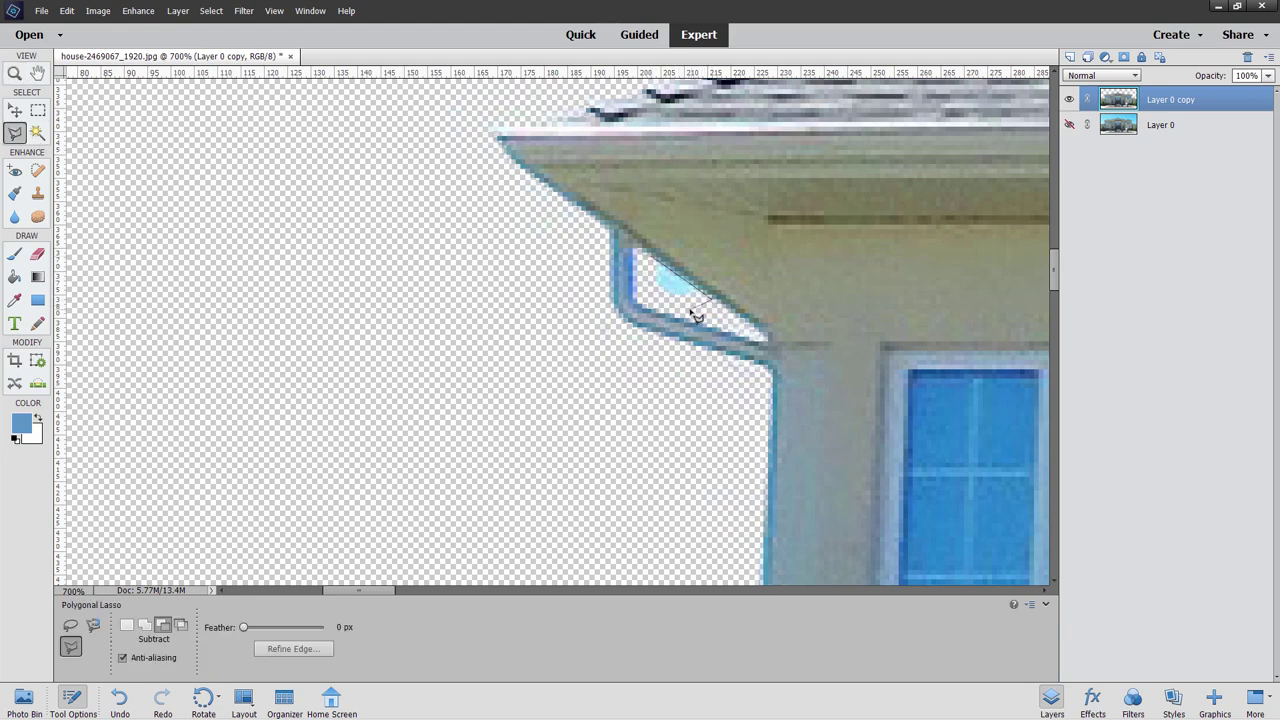
{"action": "left_click", "coordinate": [656, 262]}
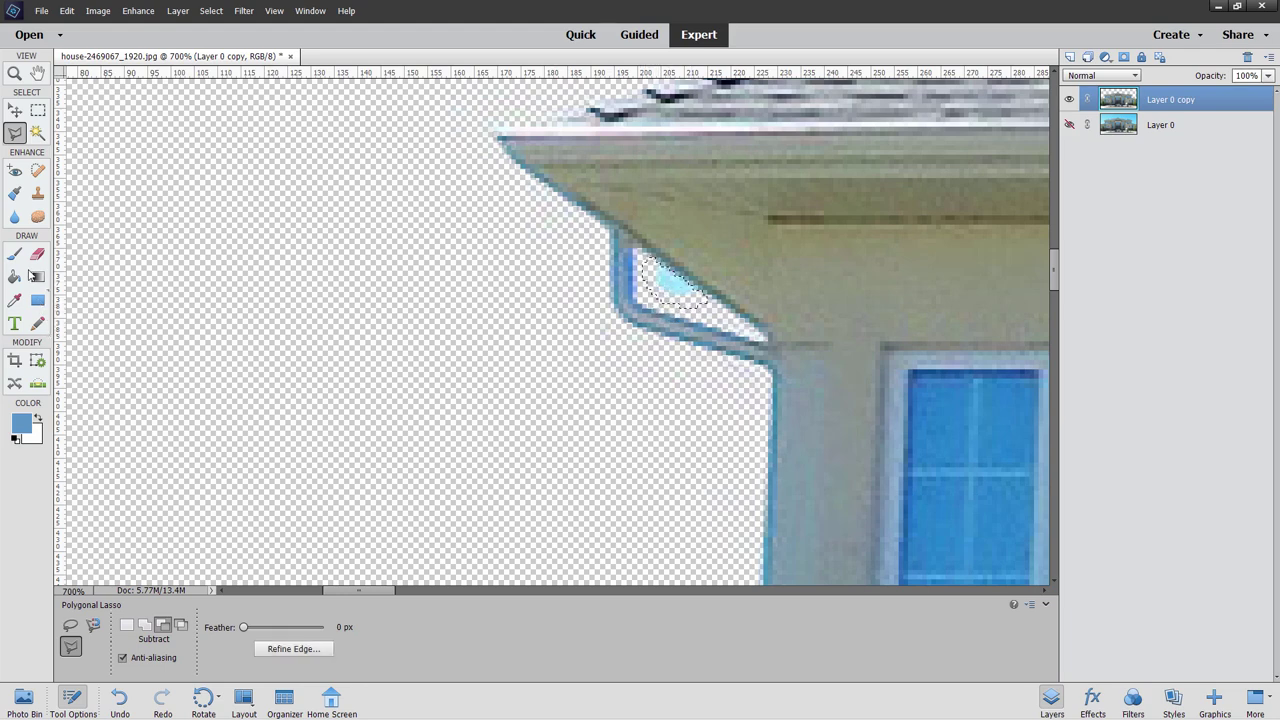
{"action": "left_click", "coordinate": [37, 254]}
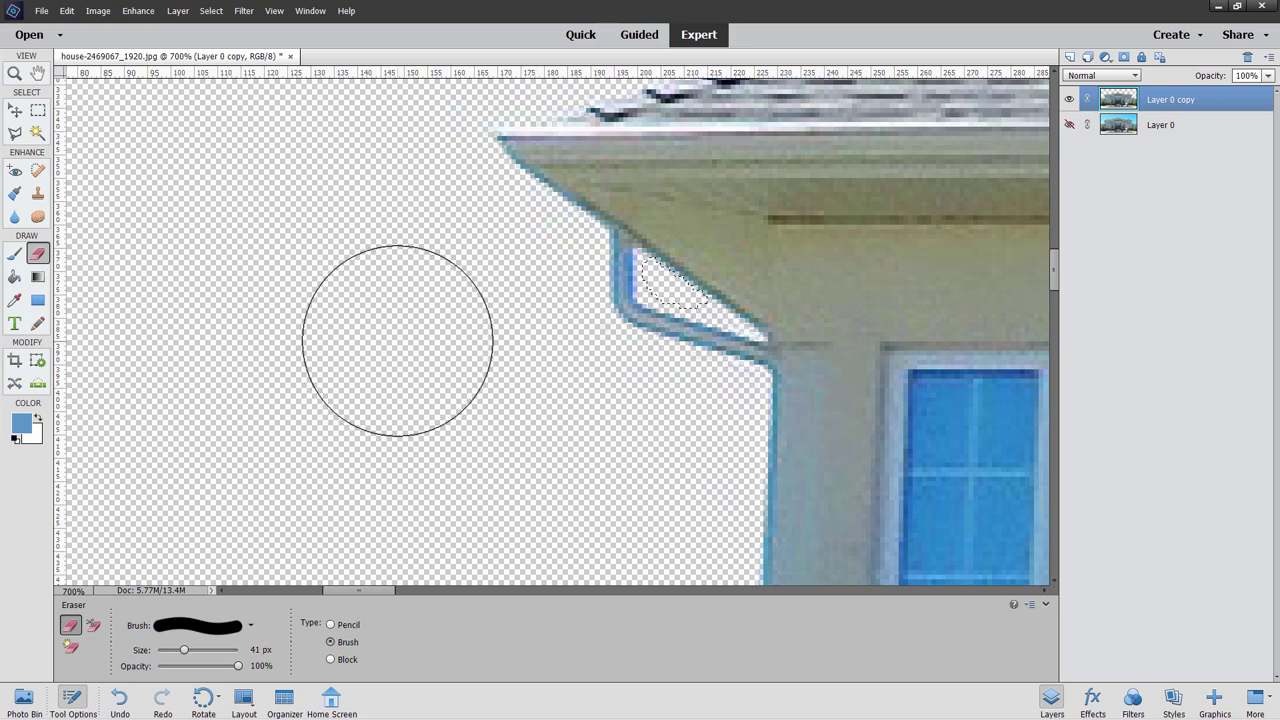
{"action": "key", "text": "ctrl+d"}
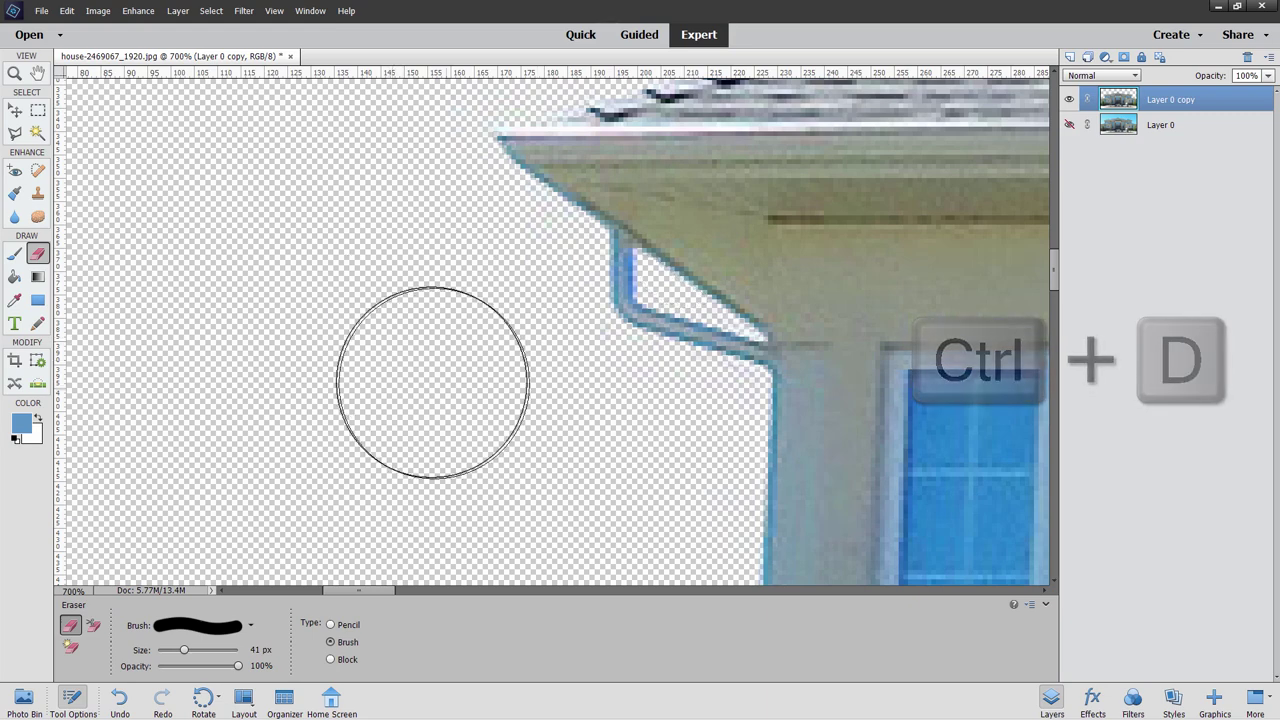
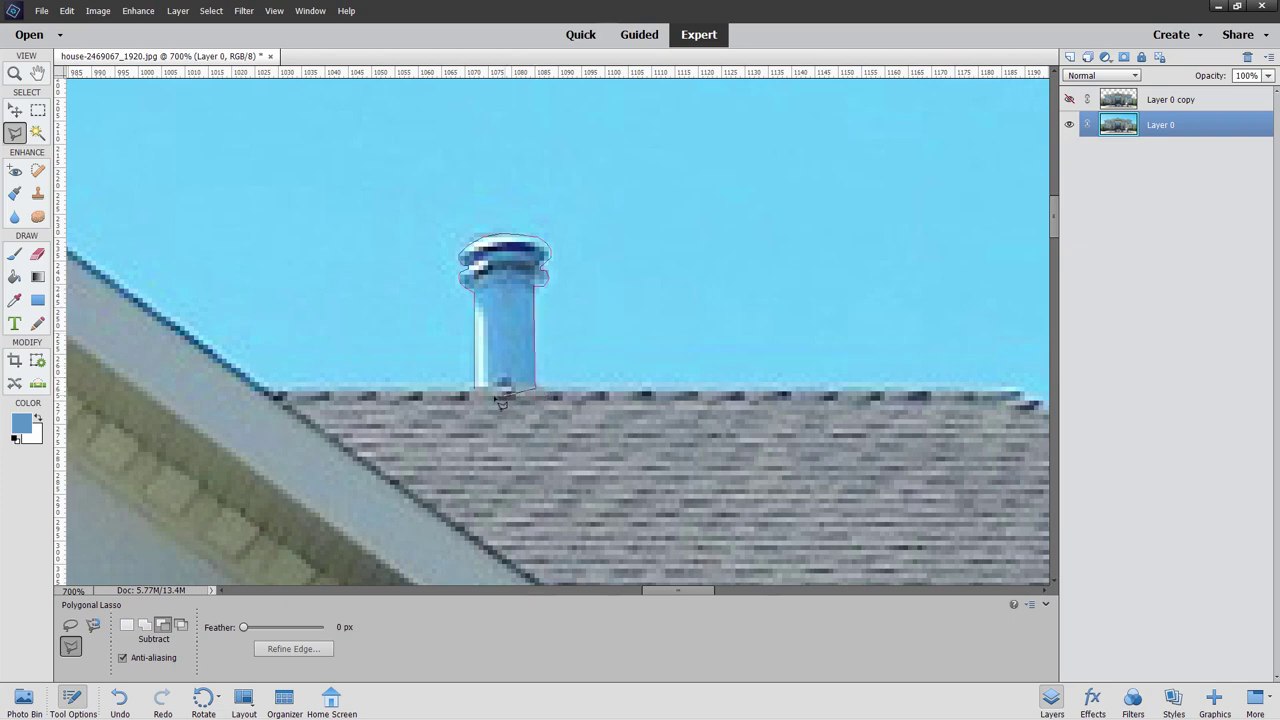
Close the Polygonal Lasso outline around the roof vent on Layer 0 and copy the selection to a new layer.
{"action": "left_click", "coordinate": [481, 397]}
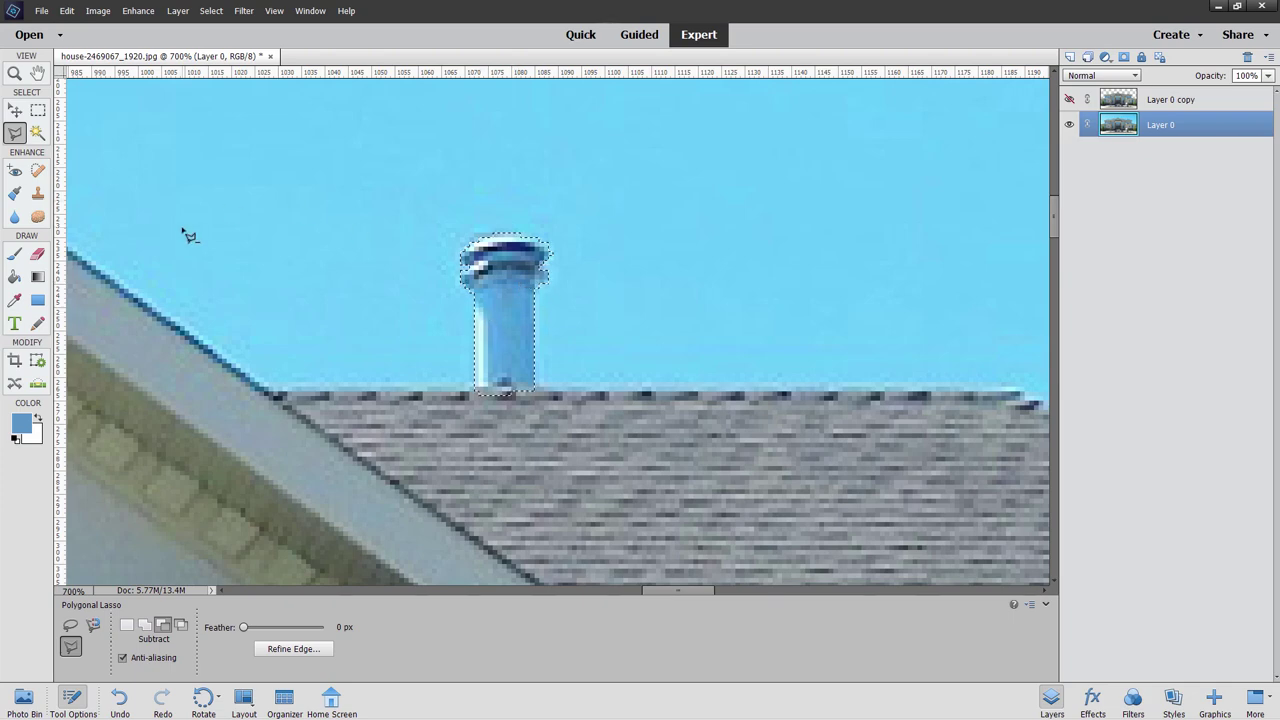
{"action": "left_click", "coordinate": [180, 12]}
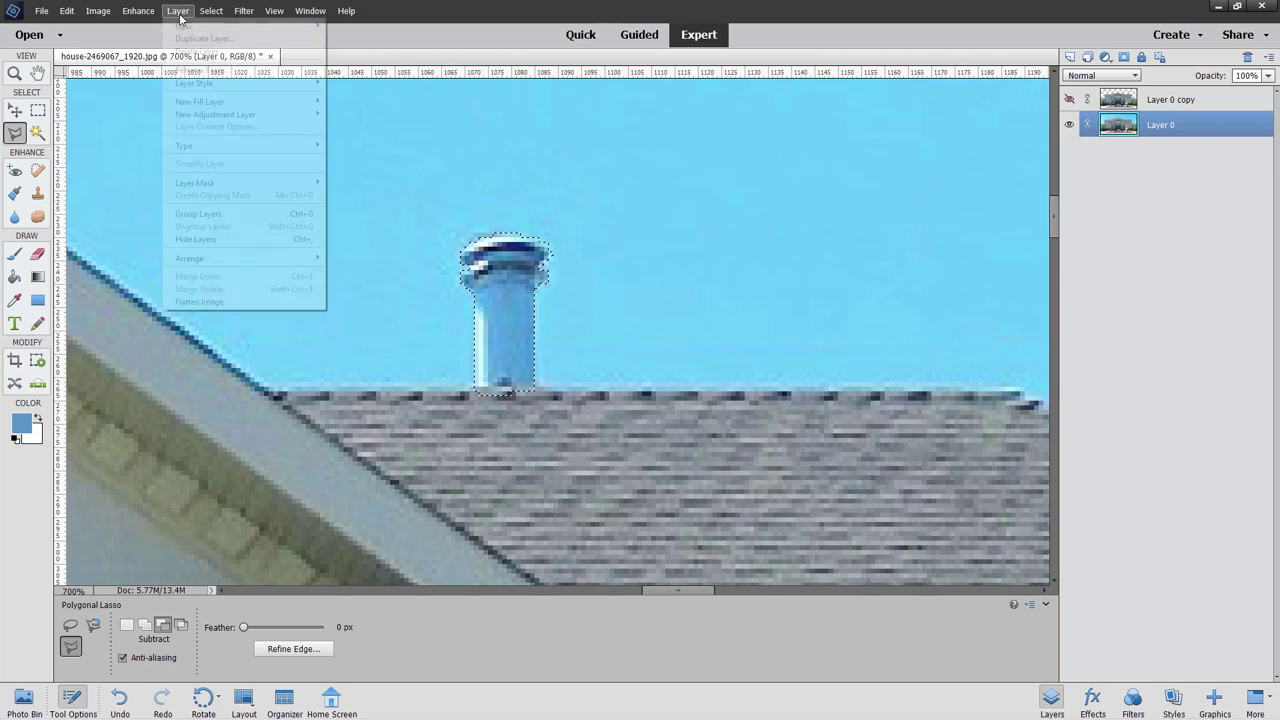
{"action": "mouse_move", "coordinate": [189, 27]}
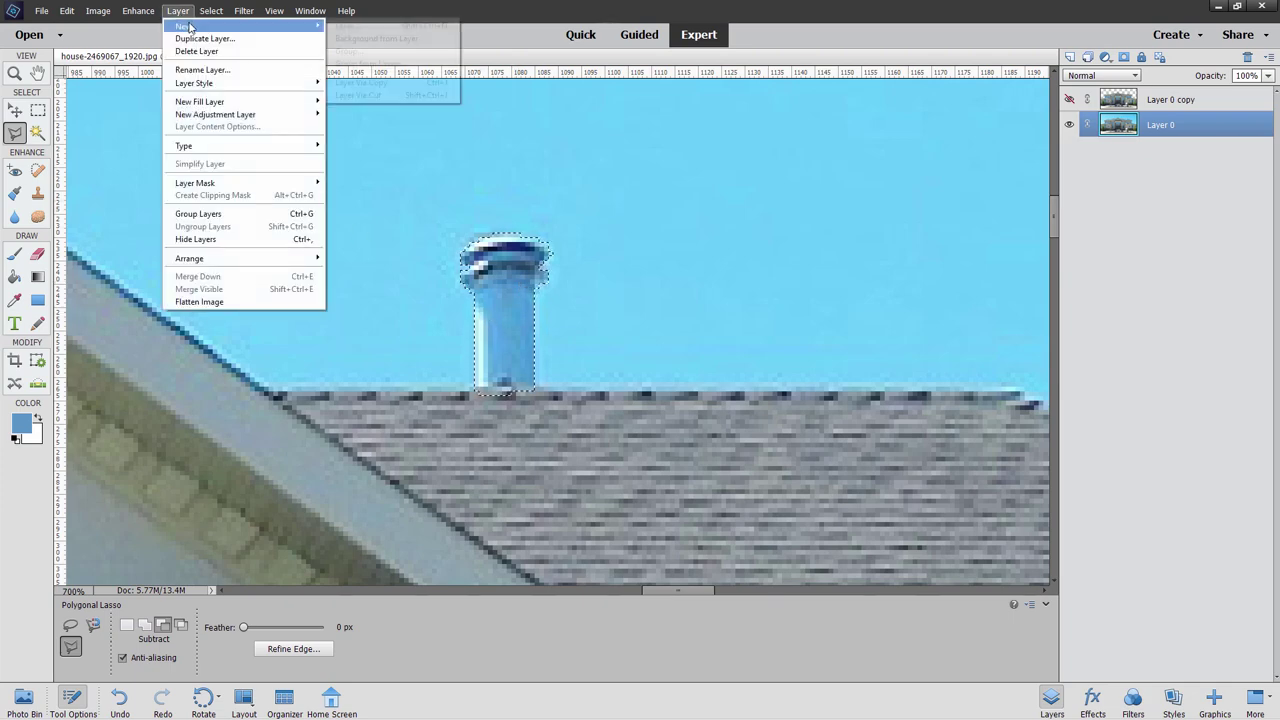
{"action": "left_click", "coordinate": [361, 82]}
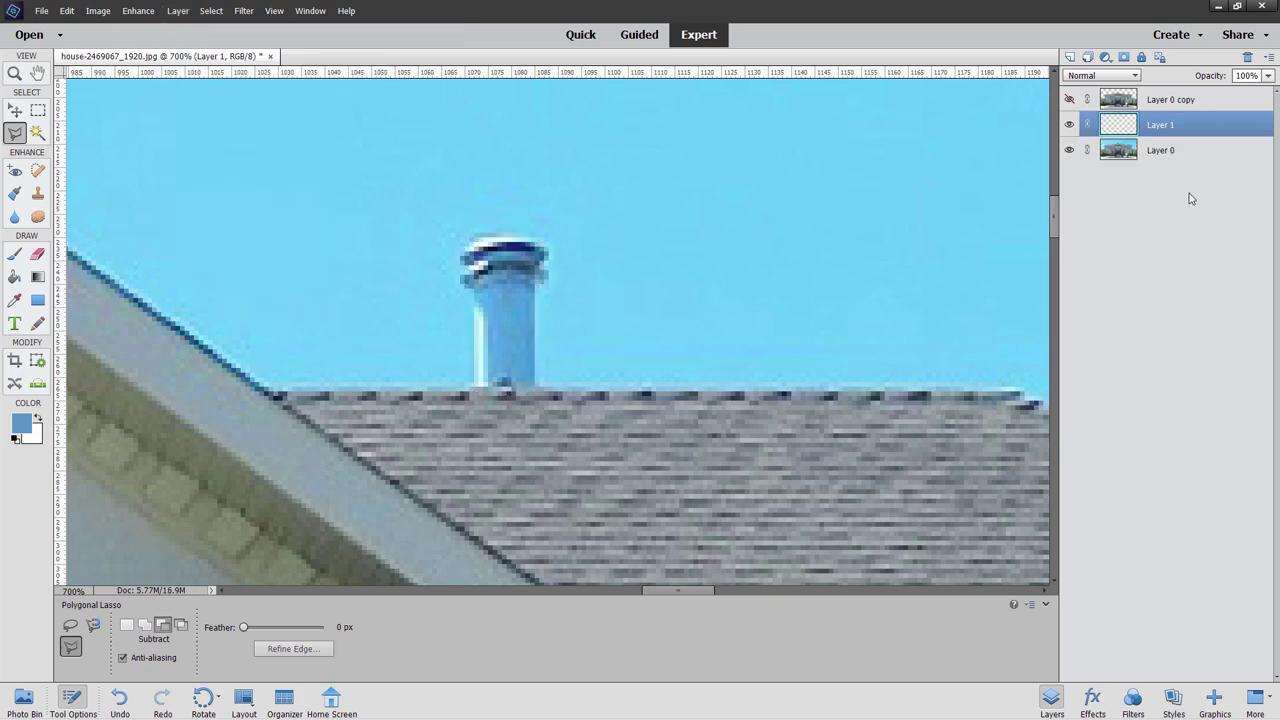
Rename the copied vent layer Vent and move it above Layer 0 copy, showing that cutout with Layer 0 hidden.
{"action": "double_click", "coordinate": [1166, 126]}
{"action": "key", "text": "Return"}
{"action": "left_click_drag", "start_coordinate": [1178, 119], "coordinate": [1150, 92]}
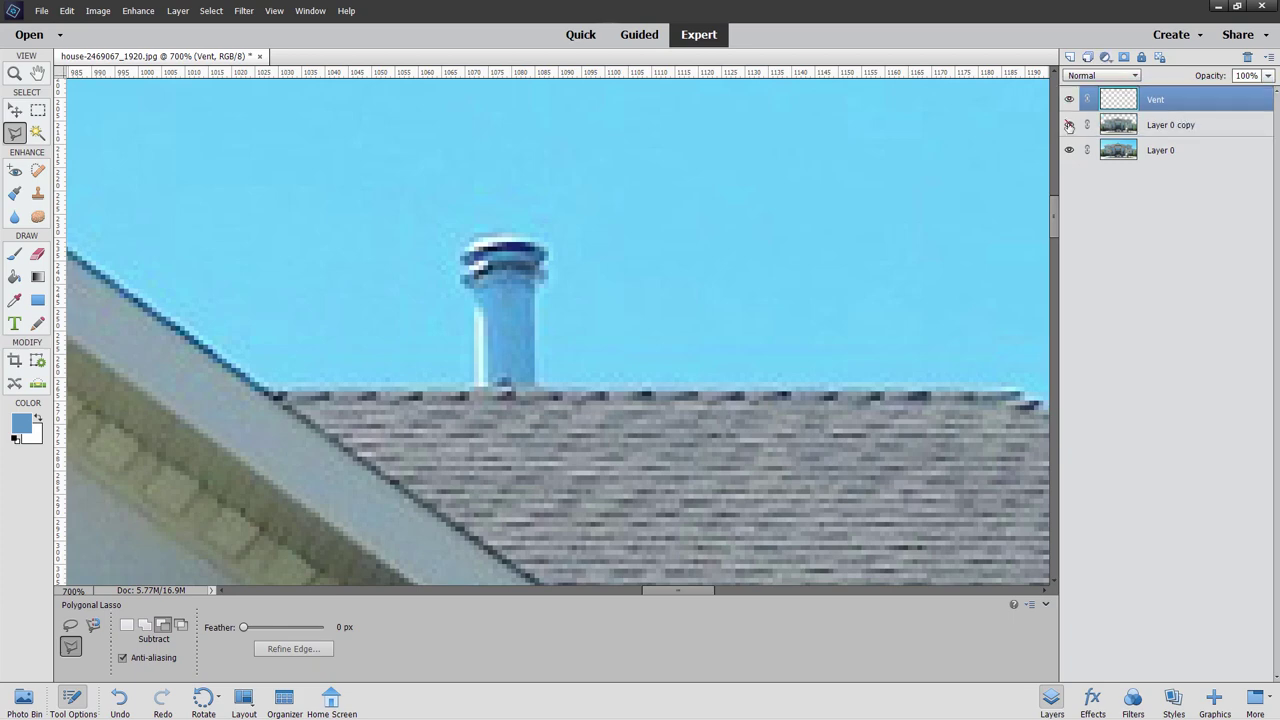
{"action": "left_click", "coordinate": [1069, 150]}
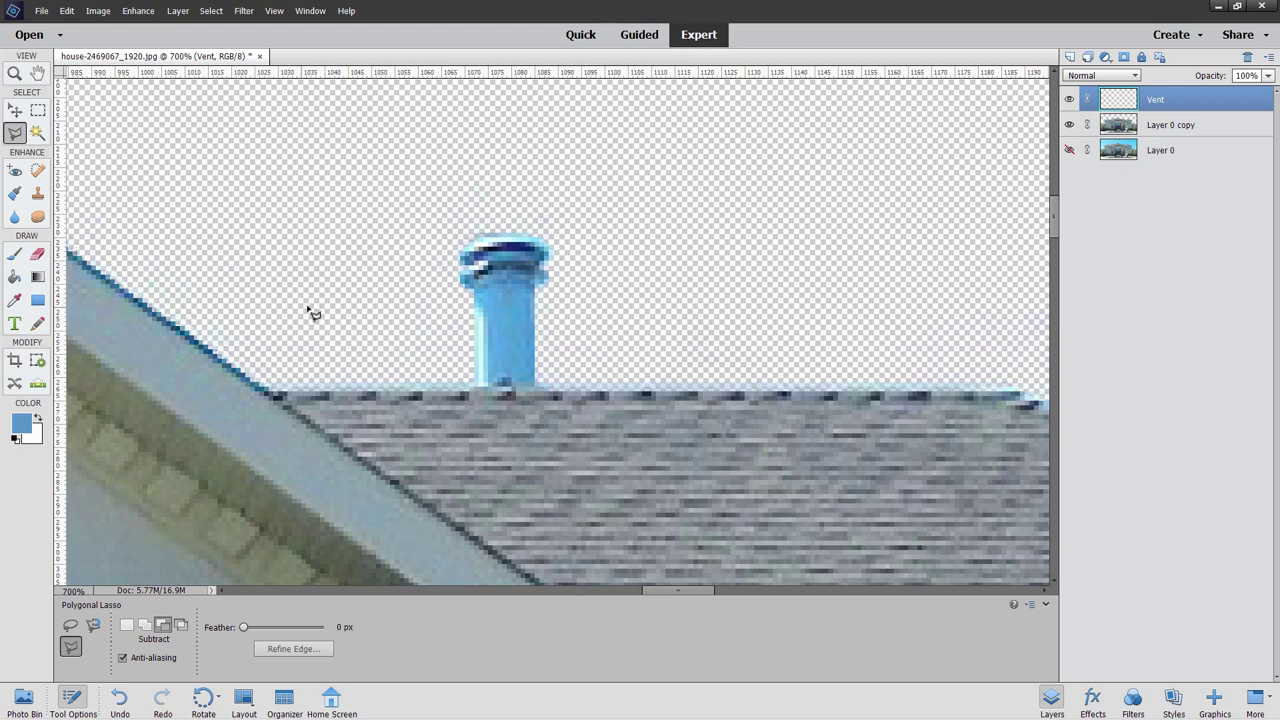
Examine the cutout's edges along the lower left roof, the left wing's wall and its downspout for blue fringing.
{"action": "left_click", "coordinate": [15, 73]}
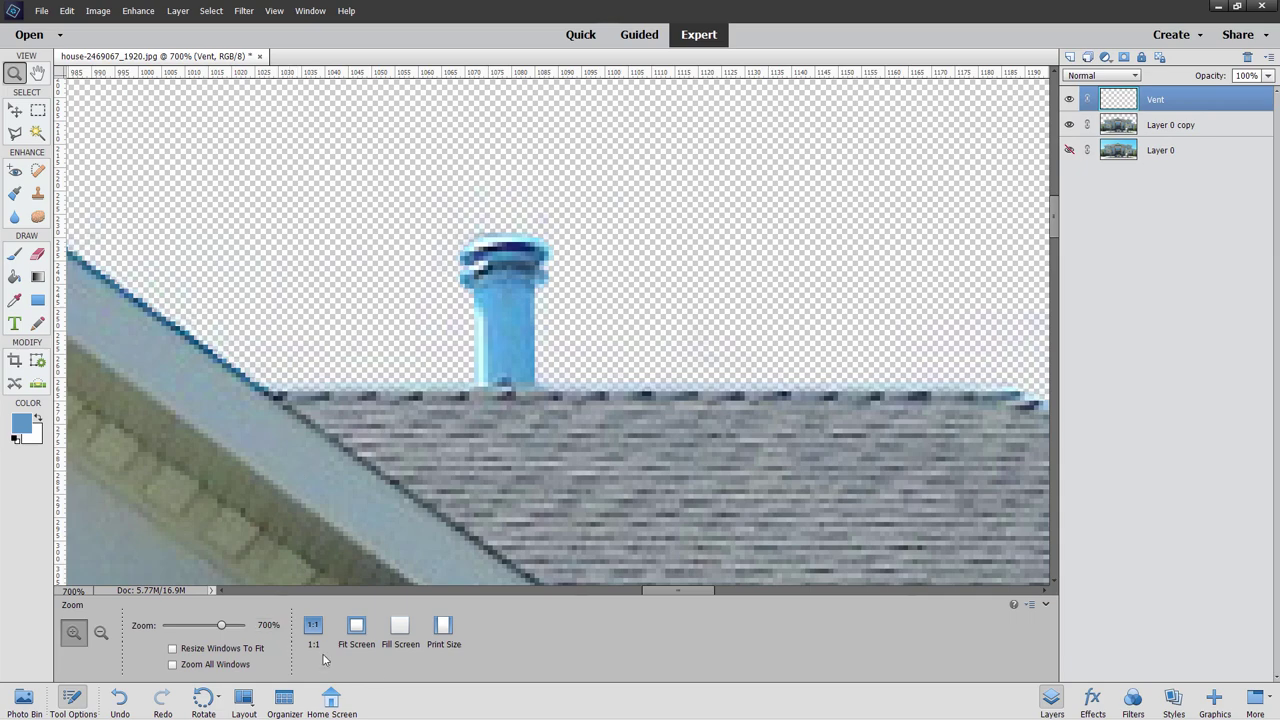
{"action": "left_click", "coordinate": [356, 627]}
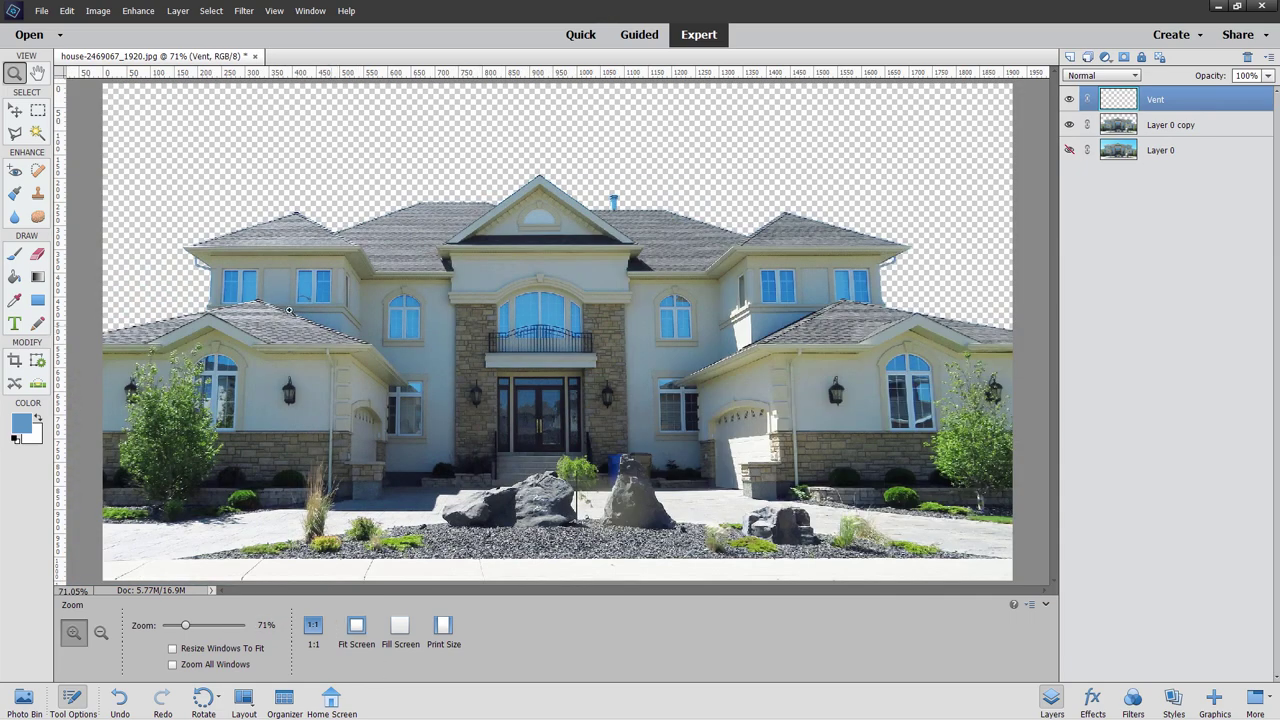
{"action": "left_click", "coordinate": [128, 331]}
{"action": "left_click", "coordinate": [122, 330]}
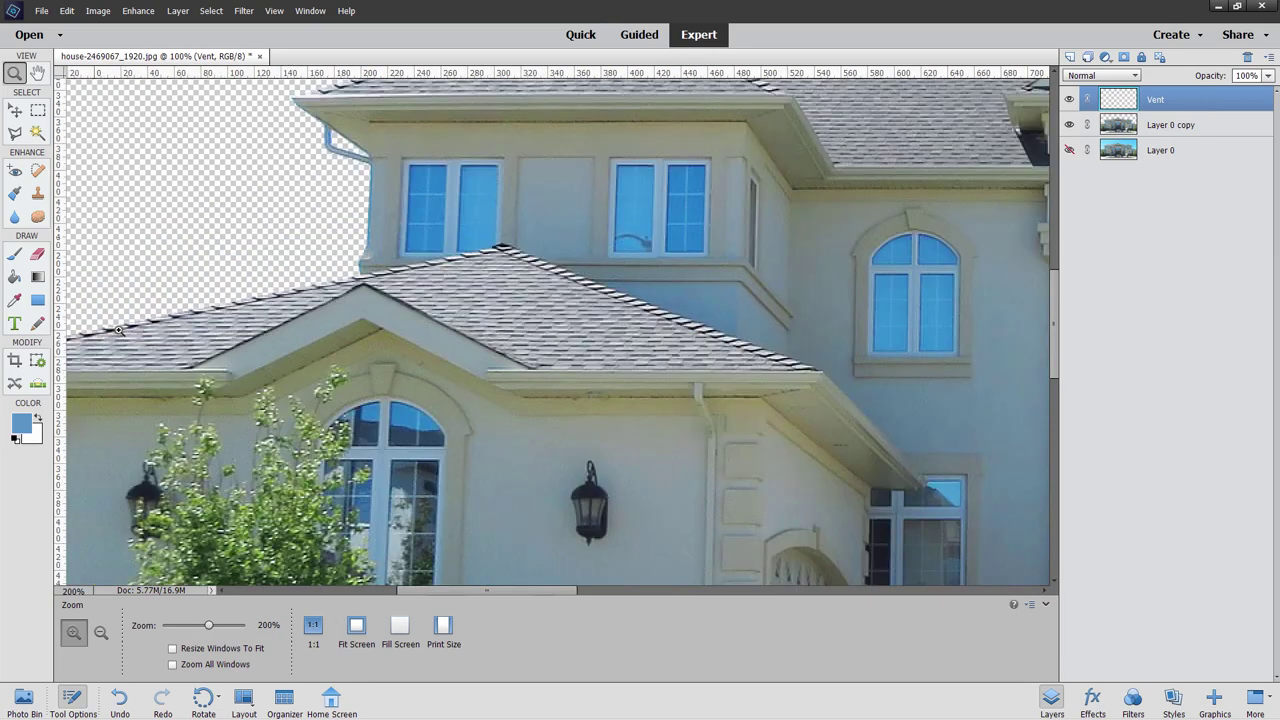
{"action": "left_click", "coordinate": [116, 330]}
{"action": "left_click", "coordinate": [116, 330]}
{"action": "left_click", "coordinate": [116, 330]}
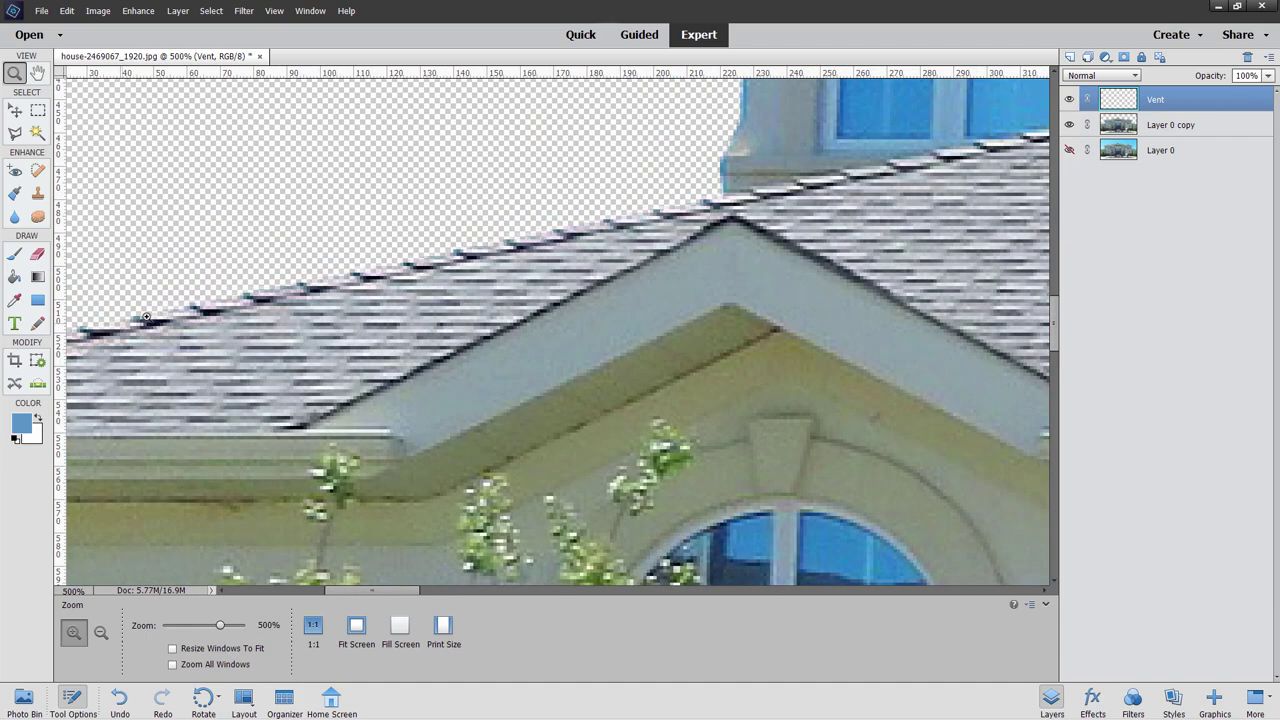
{"action": "left_click_drag", "start_coordinate": [419, 597], "coordinate": [383, 595]}
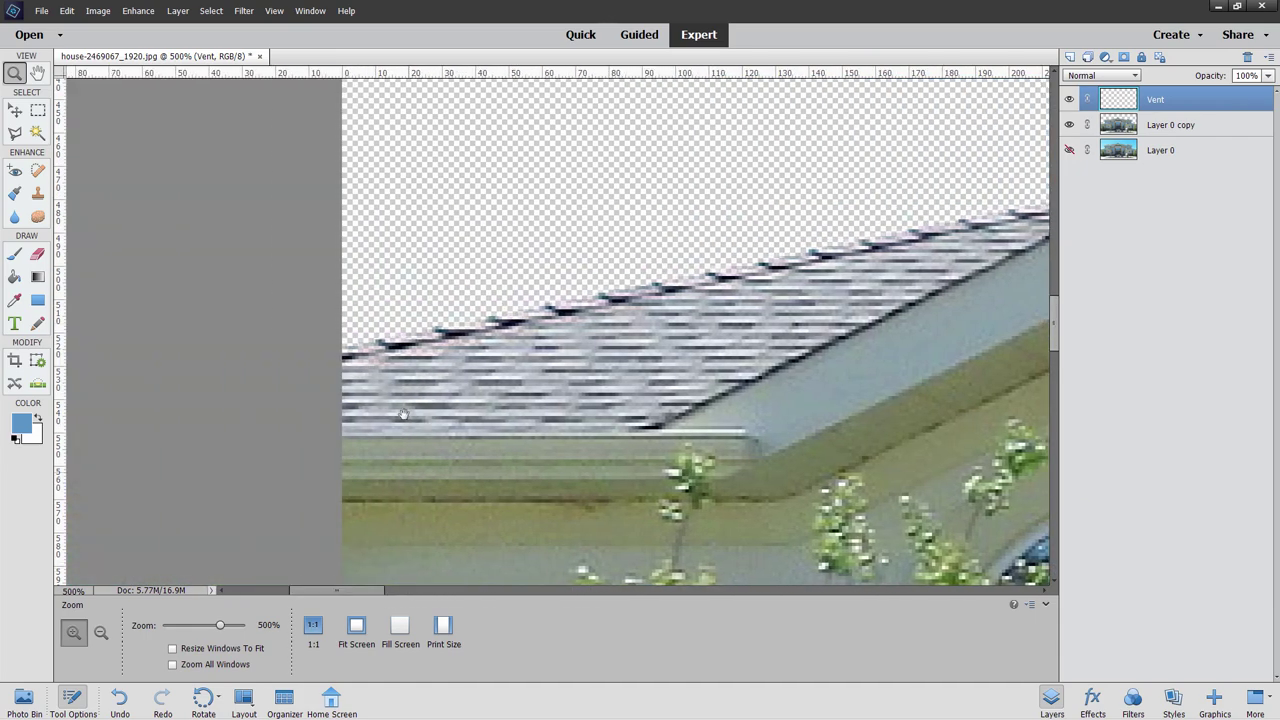
{"action": "scroll", "coordinate": [524, 311], "scroll_direction": "right", "scroll_amount": 10}
{"action": "scroll", "coordinate": [524, 311], "scroll_direction": "up", "scroll_amount": 5}
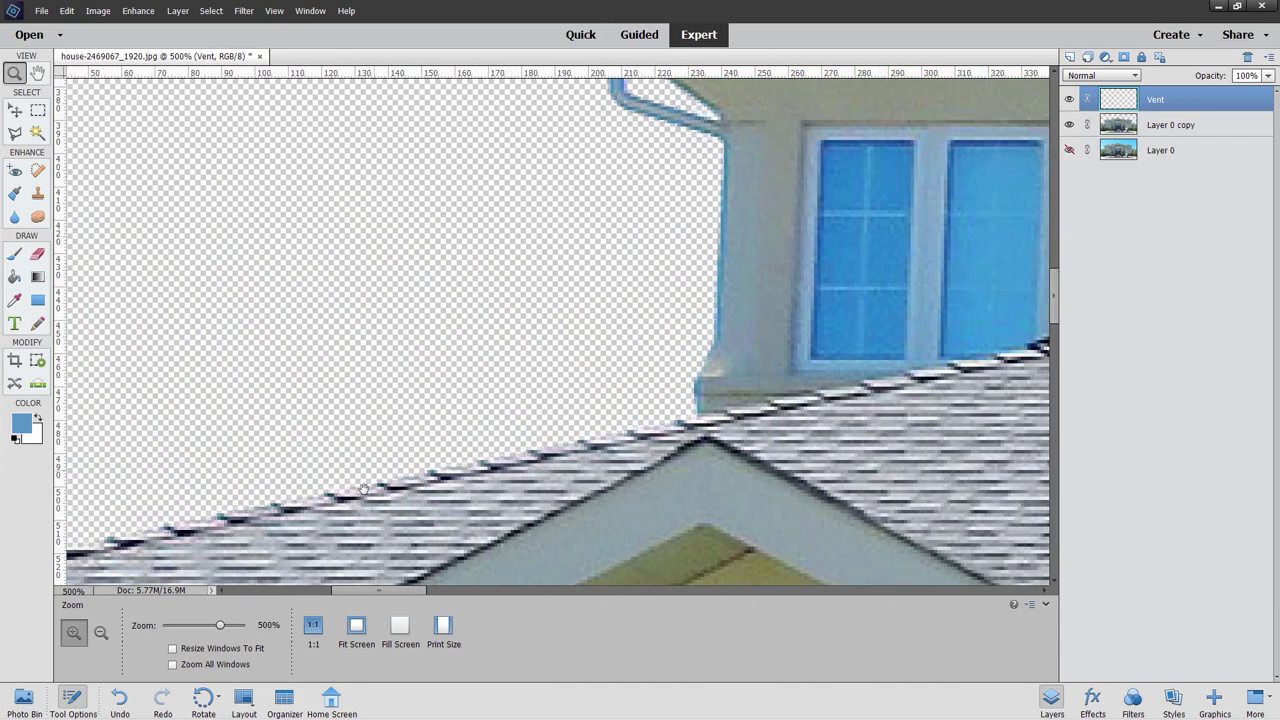
{"action": "scroll", "coordinate": [542, 340], "scroll_direction": "right", "scroll_amount": 1}
{"action": "scroll", "coordinate": [560, 393], "scroll_direction": "up", "scroll_amount": 1}
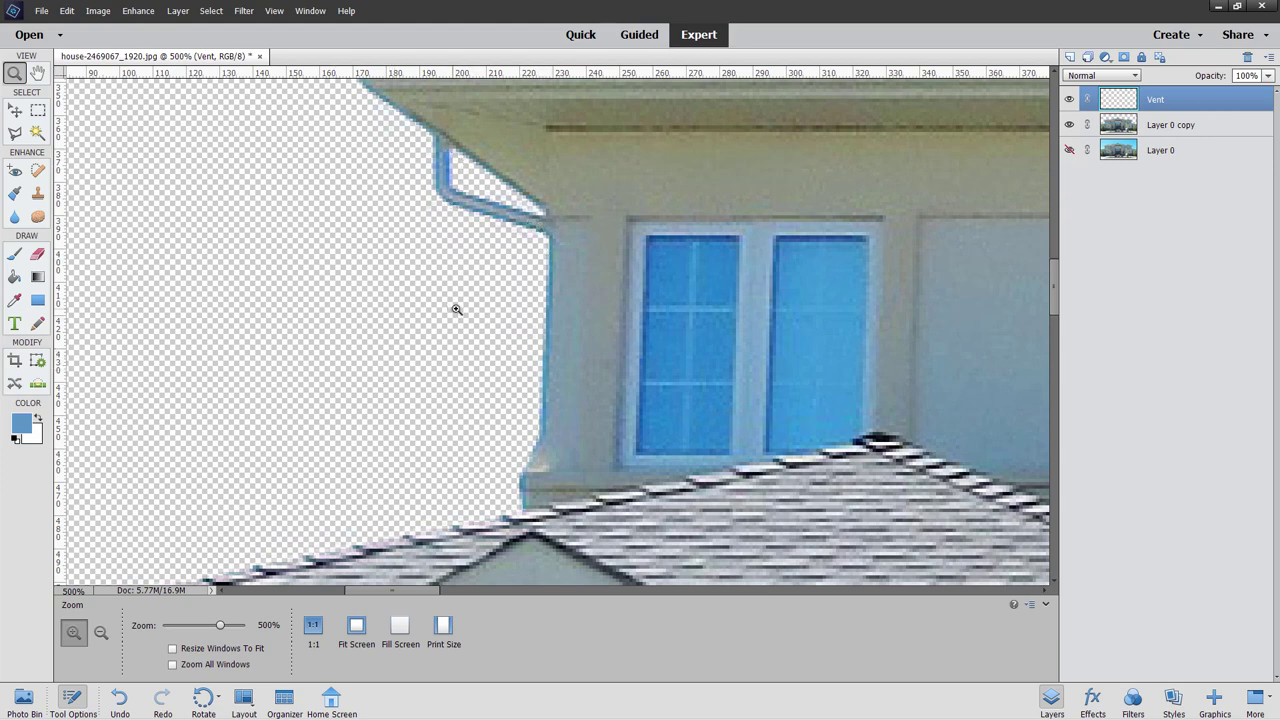
Set up the Sponge tool in Desaturate mode and make Layer 0 copy the active layer.
{"action": "left_click", "coordinate": [38, 217]}
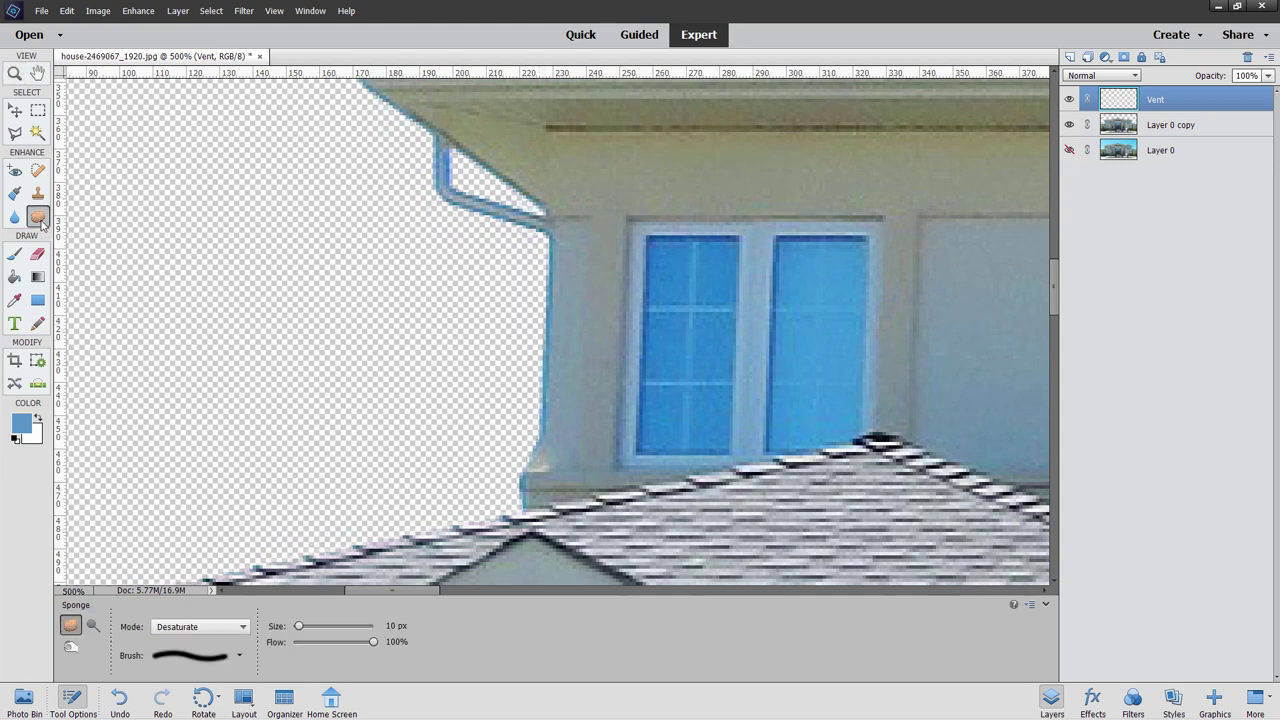
{"action": "left_click", "coordinate": [93, 625]}
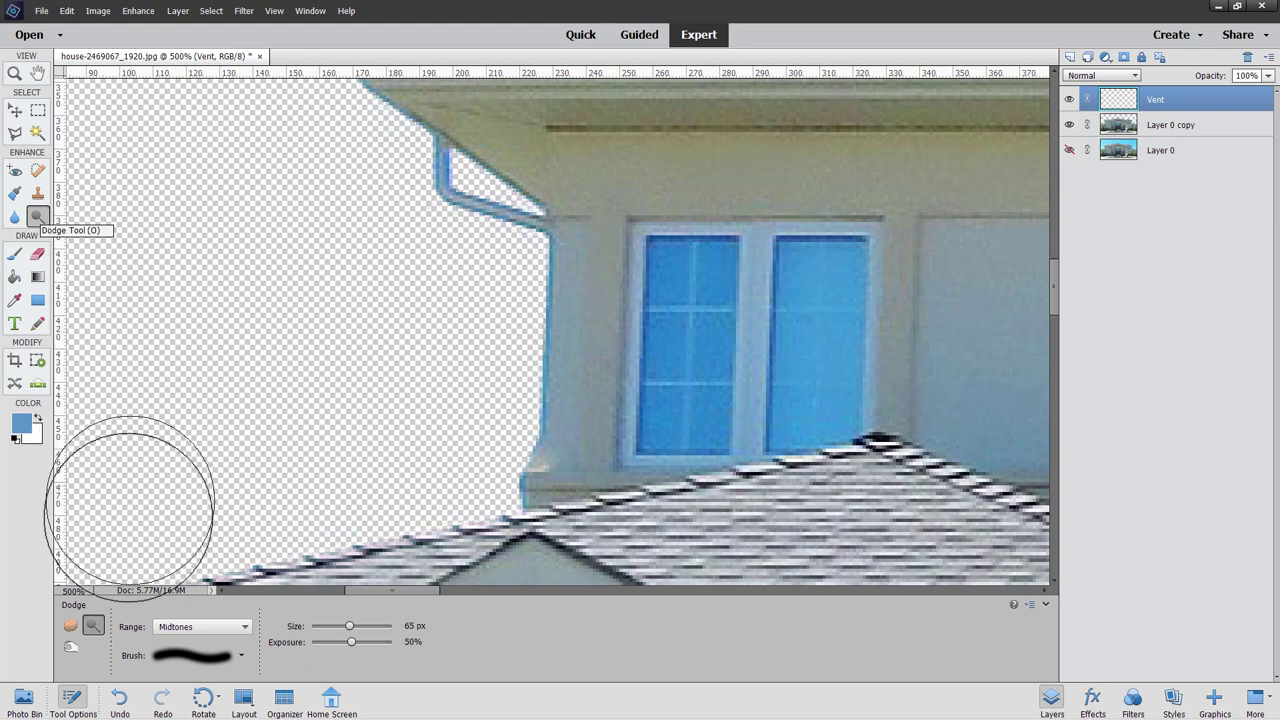
{"action": "left_click", "coordinate": [70, 625]}
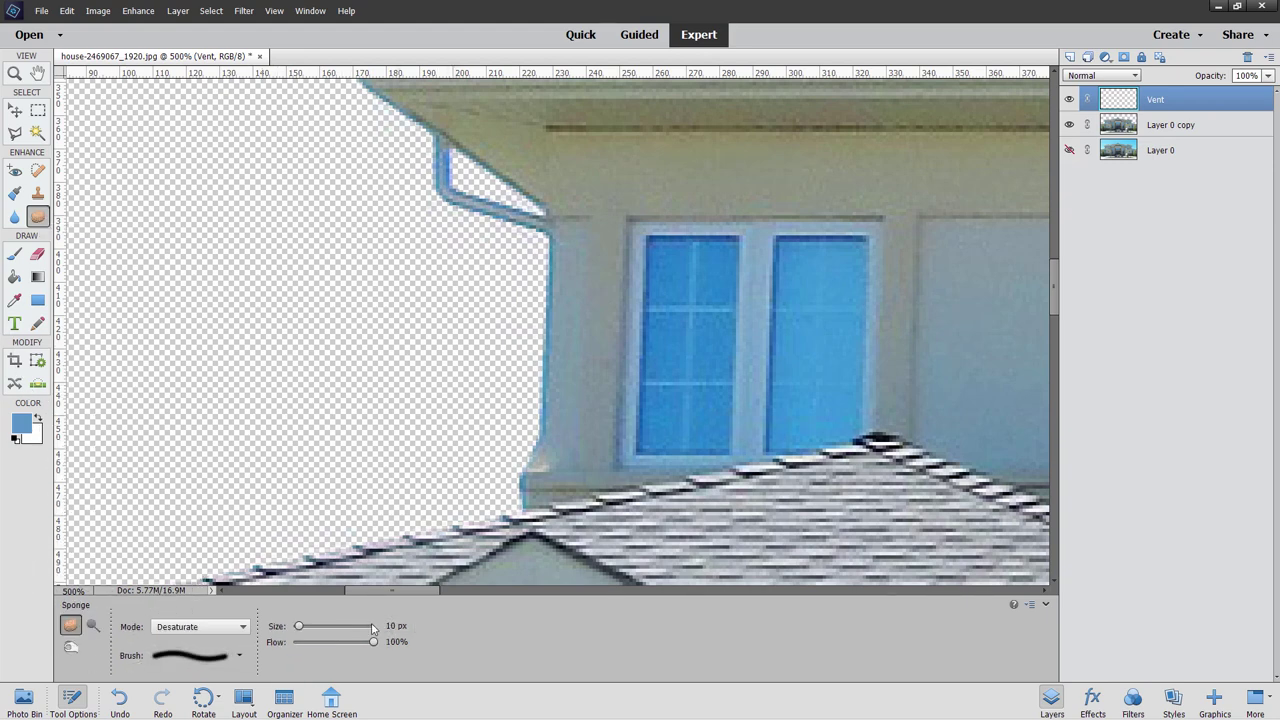
{"action": "left_click", "coordinate": [200, 628]}
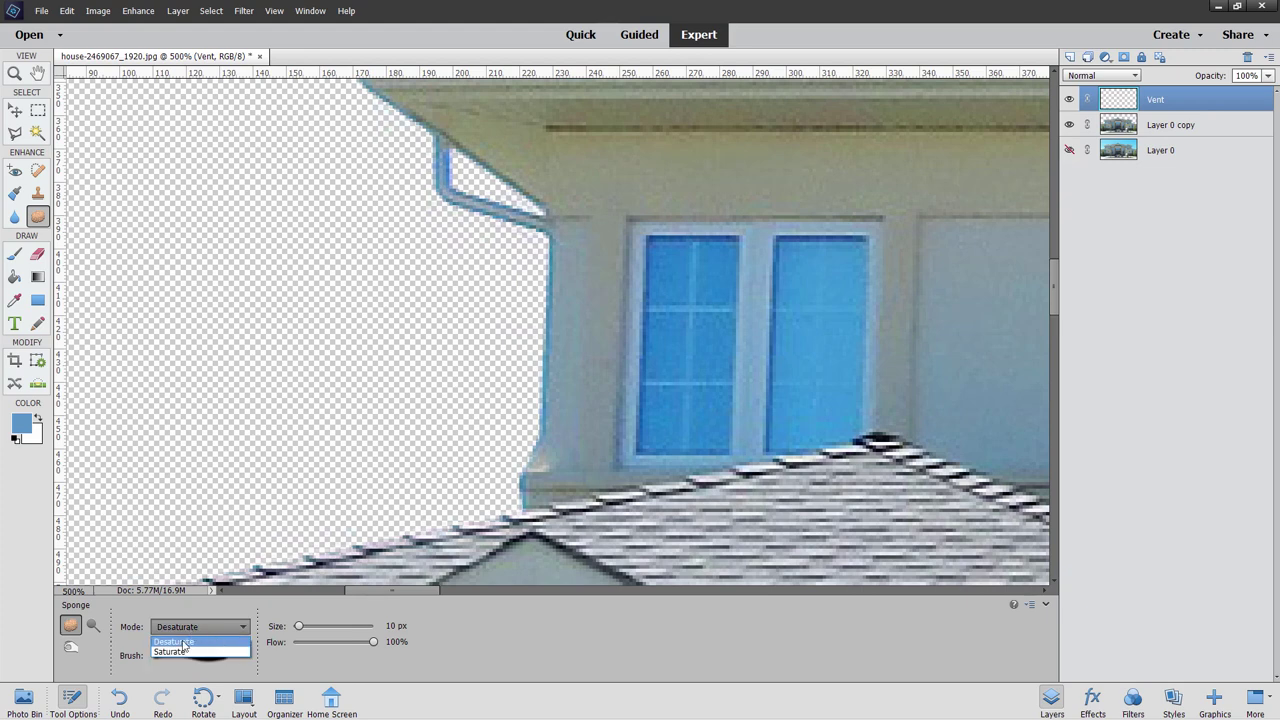
{"action": "left_click", "coordinate": [184, 642]}
{"action": "left_click", "coordinate": [1199, 124]}
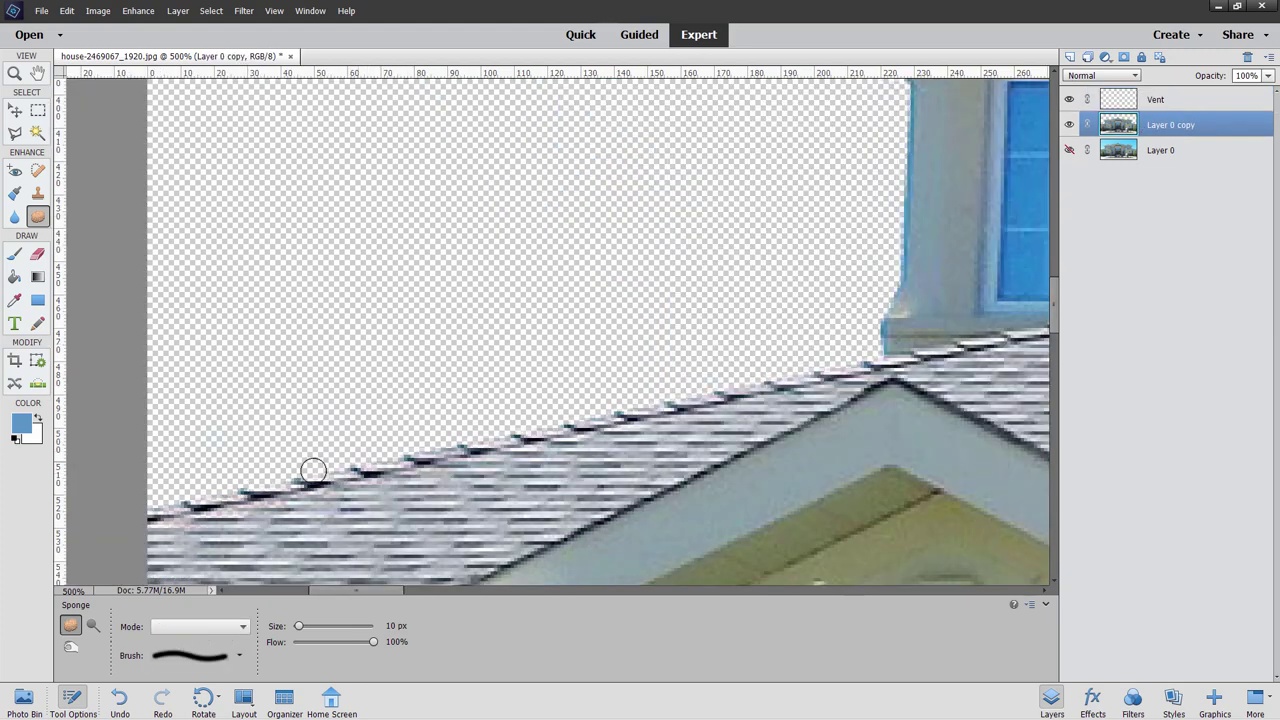
Desaturate the fringe along the lower left roof, the left wing's wall and downspout, and up its roof edge.
{"action": "mouse_move", "coordinate": [451, 443]}
{"action": "left_mouse_down"}
{"action": "mouse_move", "coordinate": [799, 361]}
{"action": "mouse_move", "coordinate": [826, 366]}
{"action": "mouse_move", "coordinate": [886, 334]}
{"action": "mouse_move", "coordinate": [883, 317]}
{"action": "mouse_move", "coordinate": [884, 338]}
{"action": "mouse_move", "coordinate": [906, 243]}
{"action": "mouse_move", "coordinate": [903, 280]}
{"action": "mouse_move", "coordinate": [896, 187]}
{"action": "mouse_move", "coordinate": [903, 243]}
{"action": "mouse_move", "coordinate": [889, 286]}
{"action": "mouse_move", "coordinate": [811, 246]}
{"action": "left_mouse_up"}
{"action": "left_click_drag", "start_coordinate": [775, 318], "coordinate": [522, 566]}
{"action": "mouse_move", "coordinate": [689, 420]}
{"action": "left_mouse_down"}
{"action": "mouse_move", "coordinate": [703, 375]}
{"action": "mouse_move", "coordinate": [688, 447]}
{"action": "mouse_move", "coordinate": [698, 348]}
{"action": "mouse_move", "coordinate": [698, 380]}
{"action": "mouse_move", "coordinate": [697, 360]}
{"action": "mouse_move", "coordinate": [731, 337]}
{"action": "mouse_move", "coordinate": [730, 413]}
{"action": "mouse_move", "coordinate": [726, 372]}
{"action": "mouse_move", "coordinate": [698, 536]}
{"action": "mouse_move", "coordinate": [714, 503]}
{"action": "mouse_move", "coordinate": [676, 474]}
{"action": "mouse_move", "coordinate": [700, 322]}
{"action": "mouse_move", "coordinate": [692, 351]}
{"action": "mouse_move", "coordinate": [691, 310]}
{"action": "mouse_move", "coordinate": [658, 326]}
{"action": "mouse_move", "coordinate": [684, 322]}
{"action": "mouse_move", "coordinate": [611, 294]}
{"action": "mouse_move", "coordinate": [692, 319]}
{"action": "mouse_move", "coordinate": [584, 283]}
{"action": "mouse_move", "coordinate": [585, 245]}
{"action": "mouse_move", "coordinate": [586, 298]}
{"action": "mouse_move", "coordinate": [627, 257]}
{"action": "mouse_move", "coordinate": [605, 235]}
{"action": "mouse_move", "coordinate": [664, 280]}
{"action": "mouse_move", "coordinate": [644, 269]}
{"action": "mouse_move", "coordinate": [651, 282]}
{"action": "mouse_move", "coordinate": [670, 198]}
{"action": "mouse_move", "coordinate": [564, 293]}
{"action": "mouse_move", "coordinate": [486, 329]}
{"action": "mouse_move", "coordinate": [399, 332]}
{"action": "mouse_move", "coordinate": [506, 334]}
{"action": "mouse_move", "coordinate": [530, 275]}
{"action": "mouse_move", "coordinate": [568, 268]}
{"action": "mouse_move", "coordinate": [508, 287]}
{"action": "mouse_move", "coordinate": [586, 249]}
{"action": "mouse_move", "coordinate": [617, 260]}
{"action": "mouse_move", "coordinate": [561, 277]}
{"action": "mouse_move", "coordinate": [800, 189]}
{"action": "mouse_move", "coordinate": [774, 197]}
{"action": "mouse_move", "coordinate": [920, 163]}
{"action": "left_mouse_up"}
{"action": "mouse_move", "coordinate": [846, 229]}
{"action": "left_mouse_down"}
{"action": "mouse_move", "coordinate": [549, 352]}
{"action": "mouse_move", "coordinate": [732, 288]}
{"action": "mouse_move", "coordinate": [713, 273]}
{"action": "mouse_move", "coordinate": [805, 326]}
{"action": "mouse_move", "coordinate": [757, 299]}
{"action": "mouse_move", "coordinate": [840, 365]}
{"action": "mouse_move", "coordinate": [837, 335]}
{"action": "mouse_move", "coordinate": [973, 428]}
{"action": "mouse_move", "coordinate": [846, 354]}
{"action": "mouse_move", "coordinate": [865, 395]}
{"action": "mouse_move", "coordinate": [567, 351]}
{"action": "left_mouse_up"}
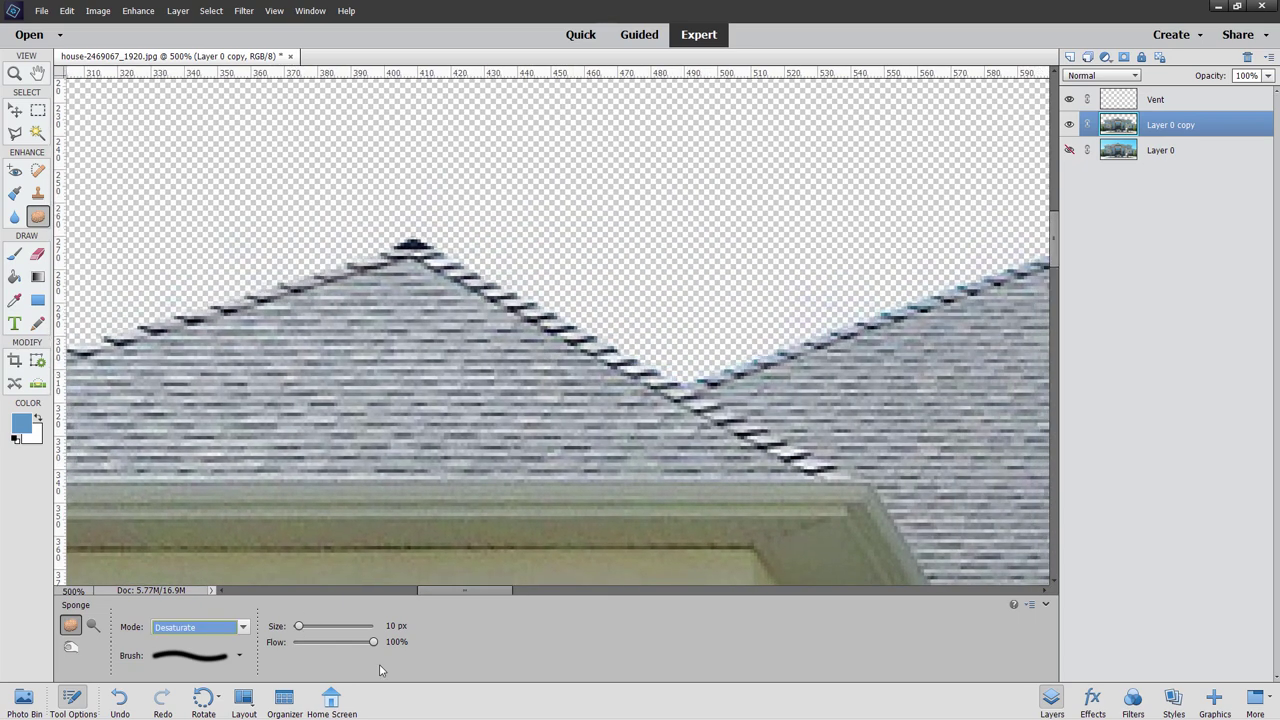
Desaturate the main roof's edge from the left wing's valley up the slope and along the ridge.
{"action": "mouse_move", "coordinate": [671, 417]}
{"action": "left_mouse_down"}
{"action": "mouse_move", "coordinate": [703, 382]}
{"action": "mouse_move", "coordinate": [816, 339]}
{"action": "mouse_move", "coordinate": [700, 387]}
{"action": "mouse_move", "coordinate": [832, 337]}
{"action": "left_mouse_up"}
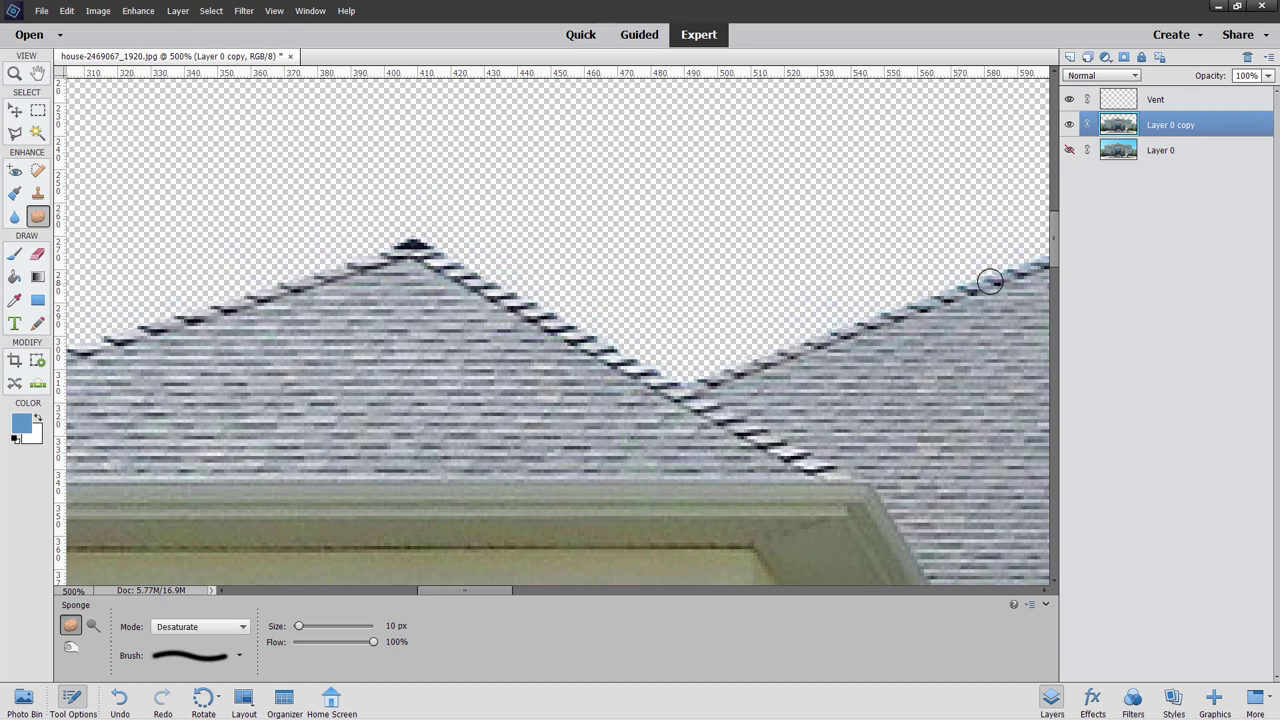
{"action": "left_click_drag", "start_coordinate": [825, 276], "coordinate": [400, 386]}
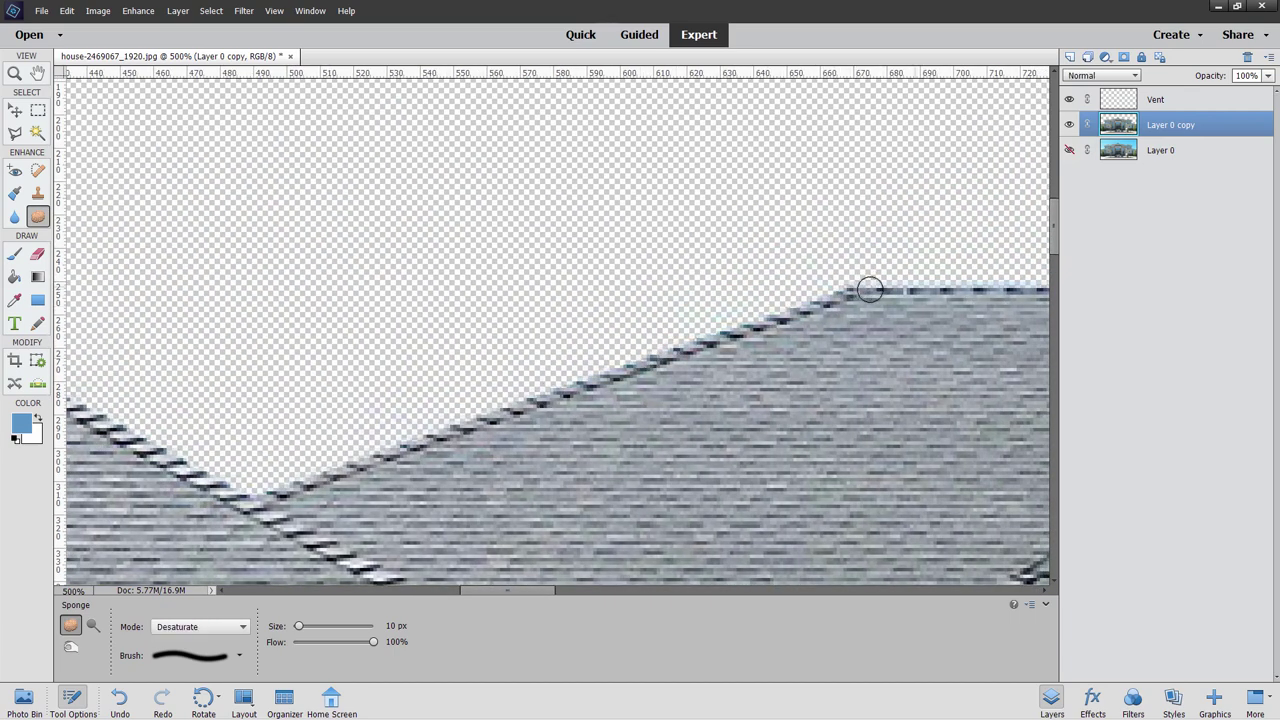
{"action": "left_click_drag", "start_coordinate": [957, 319], "coordinate": [599, 342]}
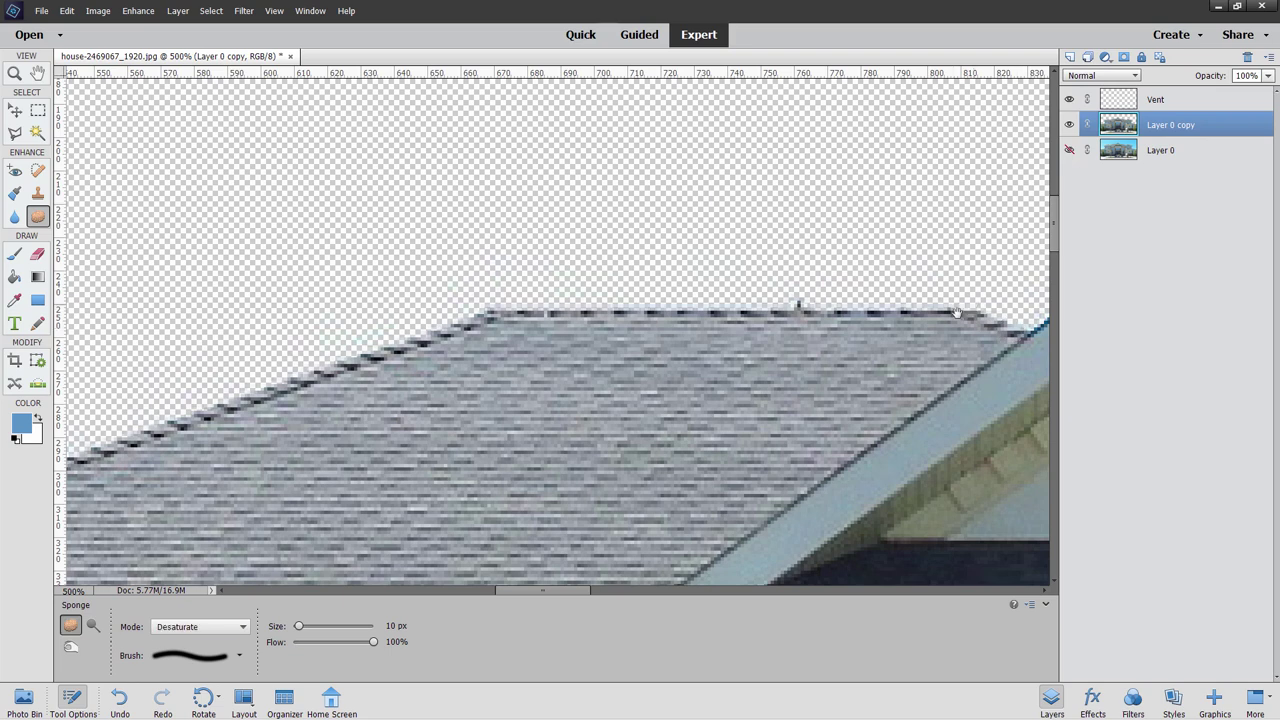
Desaturate the fringe along both slopes of the central gable and the adjoining ridge up to the vent.
{"action": "left_click_drag", "start_coordinate": [957, 312], "coordinate": [495, 418]}
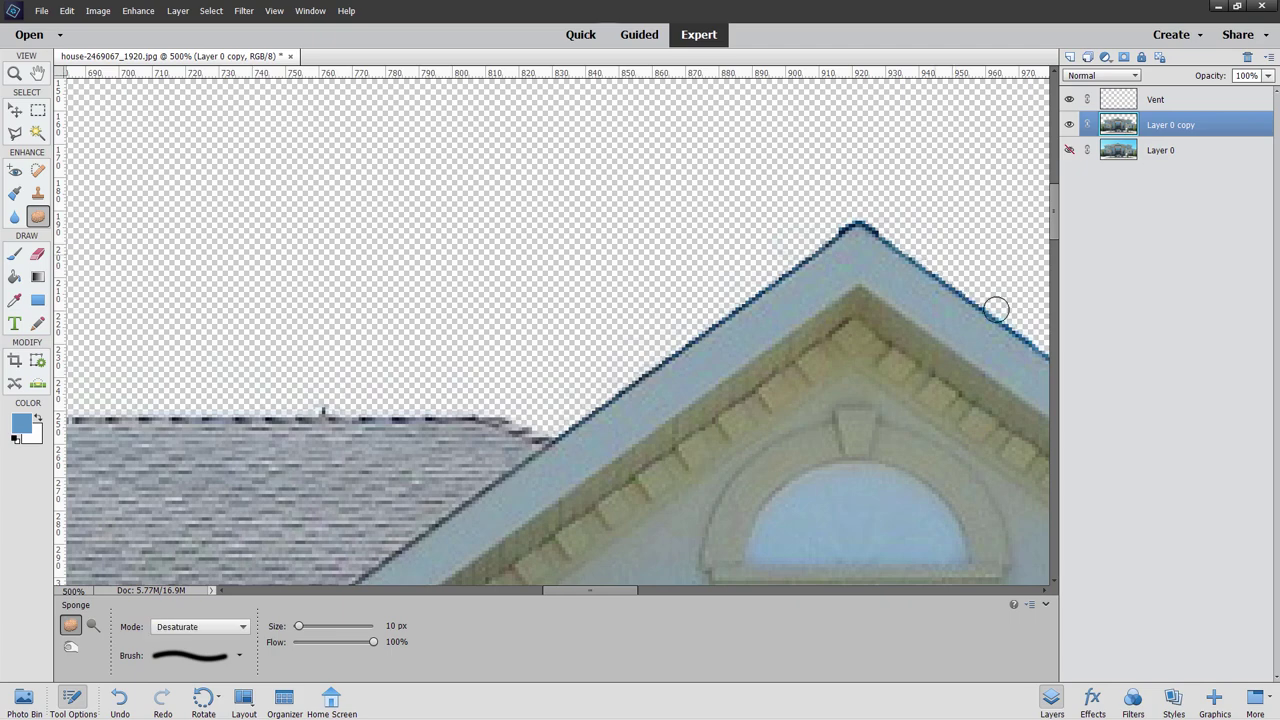
{"action": "scroll", "coordinate": [994, 297], "scroll_direction": "right", "scroll_amount": 5}
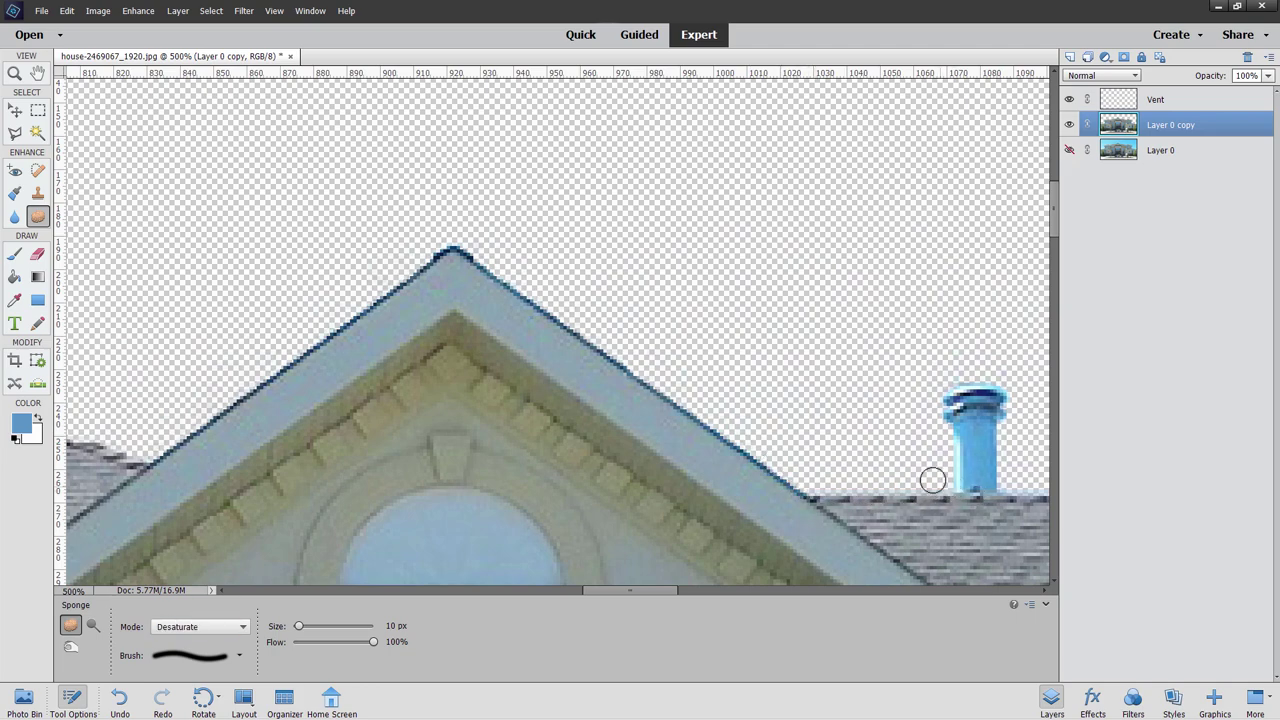
{"action": "left_click_drag", "start_coordinate": [880, 449], "coordinate": [618, 371]}
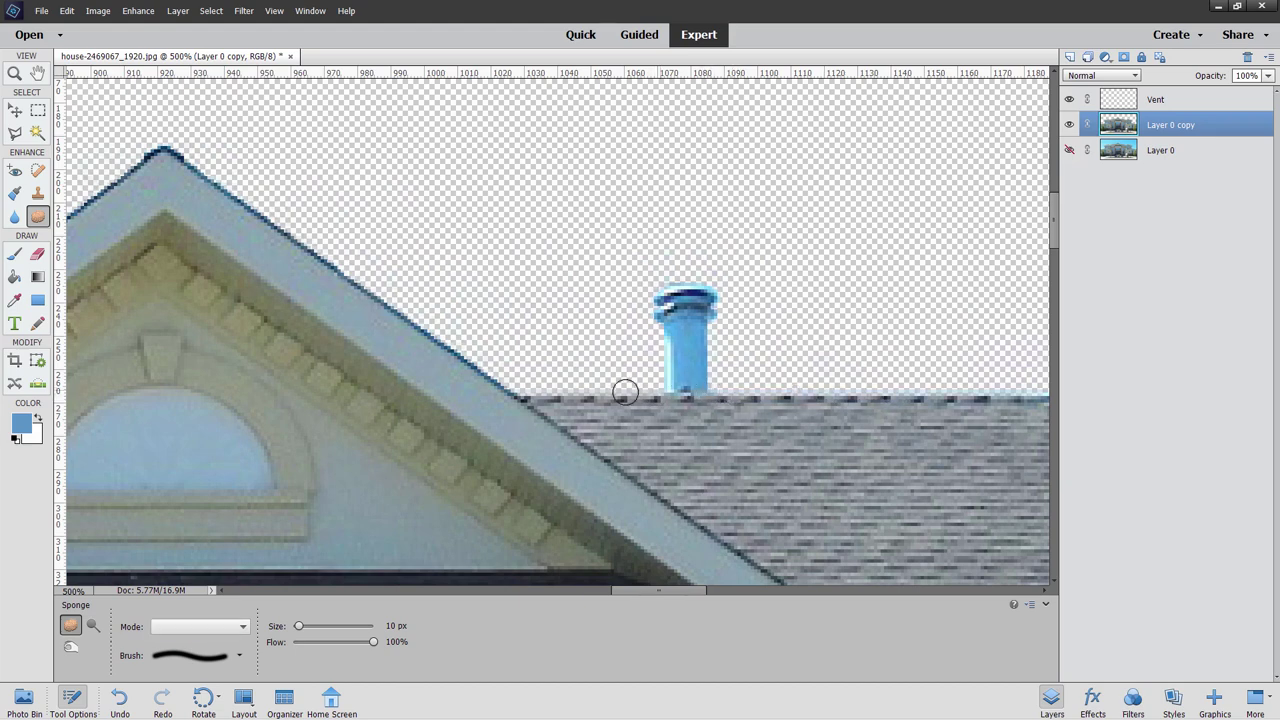
Desaturate the blue cast on the roof vent on the Vent layer.
{"action": "left_click", "coordinate": [1178, 100]}
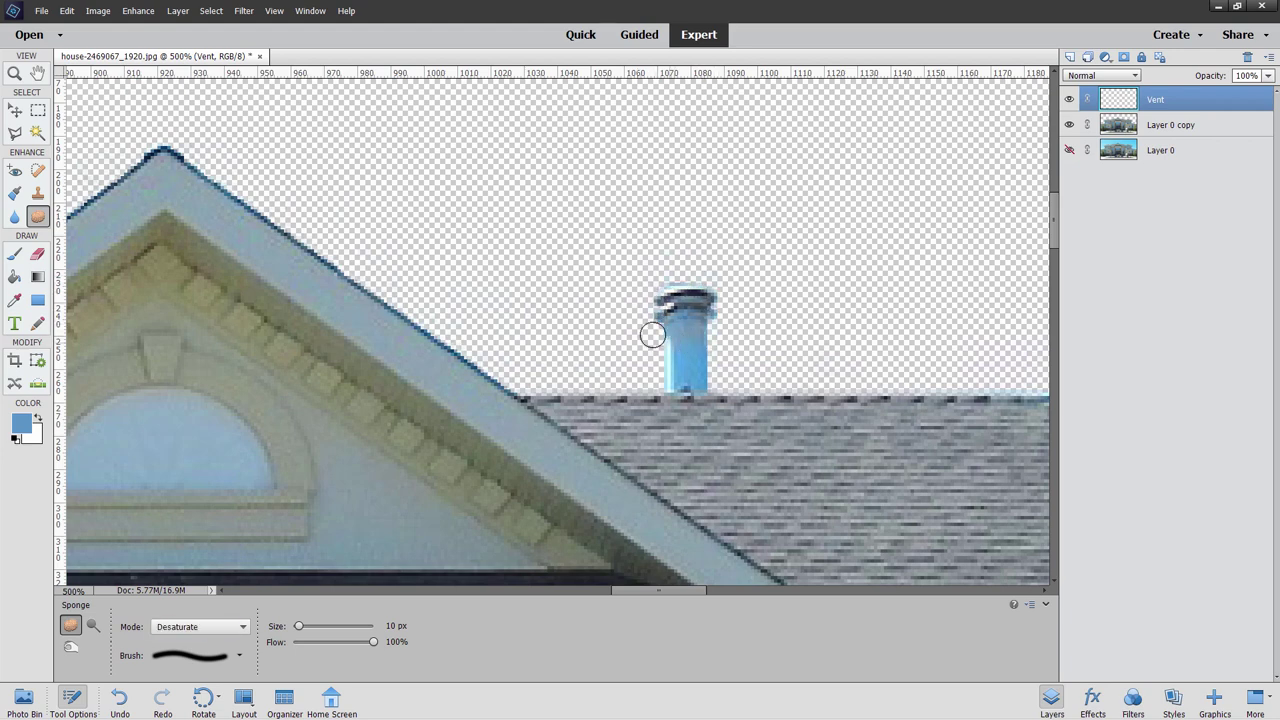
{"action": "mouse_move", "coordinate": [703, 319]}
{"action": "left_mouse_down"}
{"action": "mouse_move", "coordinate": [661, 398]}
{"action": "mouse_move", "coordinate": [715, 344]}
{"action": "mouse_move", "coordinate": [709, 382]}
{"action": "mouse_move", "coordinate": [686, 374]}
{"action": "mouse_move", "coordinate": [690, 385]}
{"action": "mouse_move", "coordinate": [707, 384]}
{"action": "mouse_move", "coordinate": [677, 357]}
{"action": "mouse_move", "coordinate": [682, 317]}
{"action": "mouse_move", "coordinate": [714, 294]}
{"action": "mouse_move", "coordinate": [695, 277]}
{"action": "mouse_move", "coordinate": [700, 294]}
{"action": "mouse_move", "coordinate": [679, 287]}
{"action": "mouse_move", "coordinate": [734, 308]}
{"action": "mouse_move", "coordinate": [718, 288]}
{"action": "mouse_move", "coordinate": [668, 356]}
{"action": "left_mouse_up"}
On Layer 0 copy, desaturate the roof edge from the vent across the right valley and over the right wing's peak.
{"action": "left_click", "coordinate": [1157, 124]}
{"action": "left_click_drag", "start_coordinate": [934, 346], "coordinate": [569, 354]}
{"action": "mouse_move", "coordinate": [647, 369]}
{"action": "left_mouse_down"}
{"action": "mouse_move", "coordinate": [585, 370]}
{"action": "mouse_move", "coordinate": [713, 385]}
{"action": "mouse_move", "coordinate": [682, 377]}
{"action": "mouse_move", "coordinate": [769, 413]}
{"action": "mouse_move", "coordinate": [781, 404]}
{"action": "mouse_move", "coordinate": [874, 452]}
{"action": "mouse_move", "coordinate": [982, 400]}
{"action": "mouse_move", "coordinate": [585, 304]}
{"action": "mouse_move", "coordinate": [647, 394]}
{"action": "mouse_move", "coordinate": [618, 384]}
{"action": "mouse_move", "coordinate": [750, 430]}
{"action": "mouse_move", "coordinate": [712, 418]}
{"action": "mouse_move", "coordinate": [852, 441]}
{"action": "mouse_move", "coordinate": [883, 467]}
{"action": "mouse_move", "coordinate": [903, 414]}
{"action": "mouse_move", "coordinate": [871, 445]}
{"action": "mouse_move", "coordinate": [979, 356]}
{"action": "mouse_move", "coordinate": [1027, 356]}
{"action": "mouse_move", "coordinate": [868, 436]}
{"action": "left_mouse_up"}
{"action": "left_click_drag", "start_coordinate": [895, 335], "coordinate": [549, 391]}
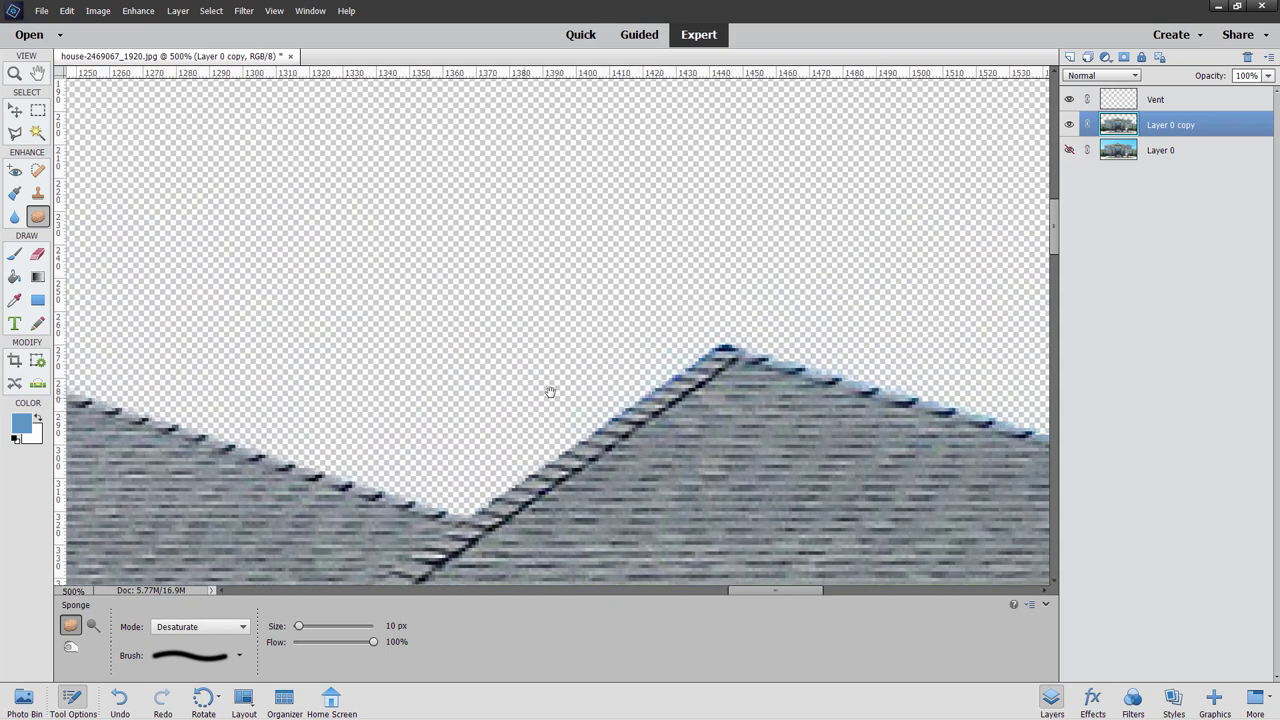
{"action": "mouse_move", "coordinate": [668, 365]}
{"action": "left_mouse_down"}
{"action": "mouse_move", "coordinate": [818, 384]}
{"action": "mouse_move", "coordinate": [744, 352]}
{"action": "mouse_move", "coordinate": [724, 349]}
{"action": "mouse_move", "coordinate": [912, 394]}
{"action": "mouse_move", "coordinate": [845, 373]}
{"action": "mouse_move", "coordinate": [968, 426]}
{"action": "mouse_move", "coordinate": [911, 399]}
{"action": "mouse_move", "coordinate": [938, 395]}
{"action": "mouse_move", "coordinate": [801, 333]}
{"action": "mouse_move", "coordinate": [583, 277]}
{"action": "mouse_move", "coordinate": [839, 399]}
{"action": "mouse_move", "coordinate": [956, 429]}
{"action": "mouse_move", "coordinate": [968, 394]}
{"action": "mouse_move", "coordinate": [691, 351]}
{"action": "mouse_move", "coordinate": [704, 389]}
{"action": "mouse_move", "coordinate": [676, 389]}
{"action": "mouse_move", "coordinate": [973, 459]}
{"action": "mouse_move", "coordinate": [922, 505]}
{"action": "mouse_move", "coordinate": [862, 525]}
{"action": "mouse_move", "coordinate": [946, 491]}
{"action": "mouse_move", "coordinate": [864, 520]}
{"action": "left_mouse_up"}
Desaturate the fringe on the right wing's downspout and down its outer wall edge.
{"action": "scroll", "coordinate": [864, 520], "scroll_direction": "down", "scroll_amount": 3}
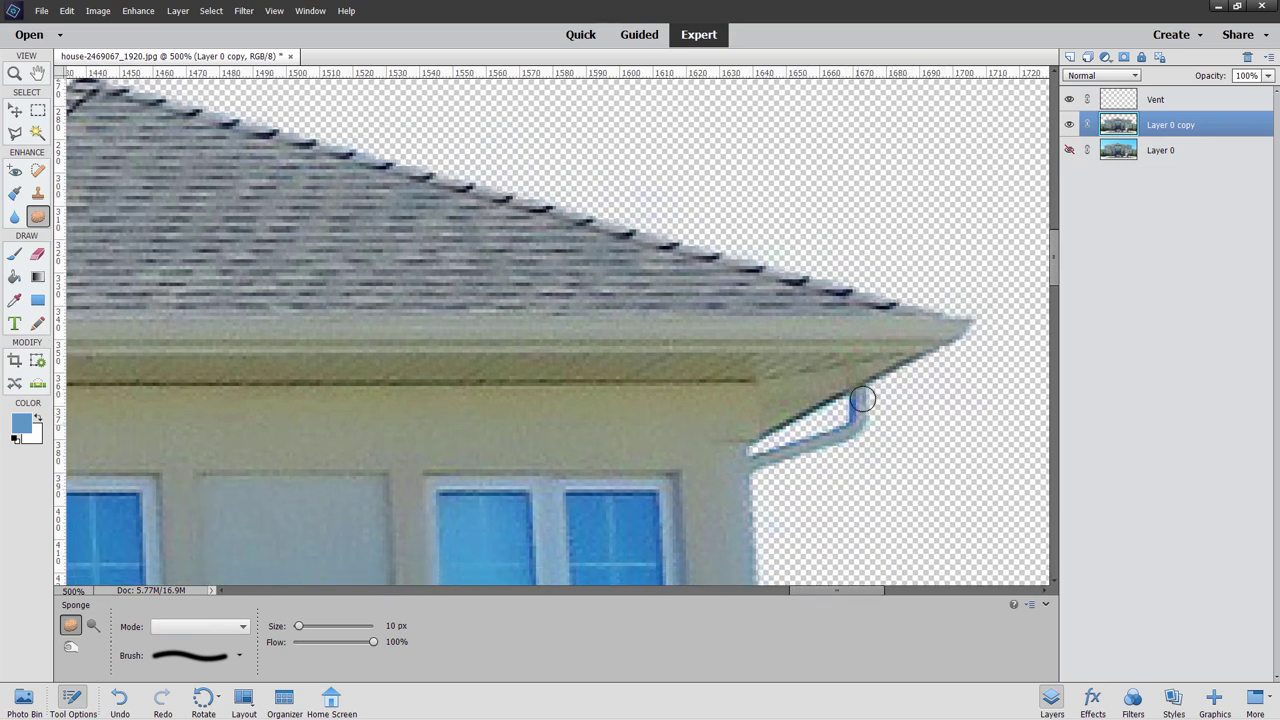
{"action": "mouse_move", "coordinate": [862, 399]}
{"action": "left_mouse_down"}
{"action": "mouse_move", "coordinate": [828, 440]}
{"action": "mouse_move", "coordinate": [791, 450]}
{"action": "mouse_move", "coordinate": [865, 402]}
{"action": "mouse_move", "coordinate": [860, 421]}
{"action": "mouse_move", "coordinate": [746, 488]}
{"action": "mouse_move", "coordinate": [886, 387]}
{"action": "mouse_move", "coordinate": [728, 457]}
{"action": "mouse_move", "coordinate": [839, 381]}
{"action": "mouse_move", "coordinate": [726, 452]}
{"action": "mouse_move", "coordinate": [743, 544]}
{"action": "mouse_move", "coordinate": [730, 320]}
{"action": "mouse_move", "coordinate": [715, 285]}
{"action": "mouse_move", "coordinate": [699, 391]}
{"action": "mouse_move", "coordinate": [703, 273]}
{"action": "mouse_move", "coordinate": [719, 419]}
{"action": "mouse_move", "coordinate": [705, 337]}
{"action": "mouse_move", "coordinate": [704, 536]}
{"action": "mouse_move", "coordinate": [711, 454]}
{"action": "mouse_move", "coordinate": [695, 315]}
{"action": "mouse_move", "coordinate": [684, 377]}
{"action": "mouse_move", "coordinate": [703, 264]}
{"action": "mouse_move", "coordinate": [690, 272]}
{"action": "mouse_move", "coordinate": [711, 534]}
{"action": "mouse_move", "coordinate": [812, 572]}
{"action": "mouse_move", "coordinate": [738, 550]}
{"action": "left_mouse_up"}
{"action": "scroll", "coordinate": [871, 517], "scroll_direction": "down", "scroll_amount": 4}
Desaturate the lower right roof's edge out to the photo's right border and fit the whole image in view.
{"action": "key", "text": "space"}
{"action": "left_click_drag", "start_coordinate": [836, 451], "coordinate": [714, 286]}
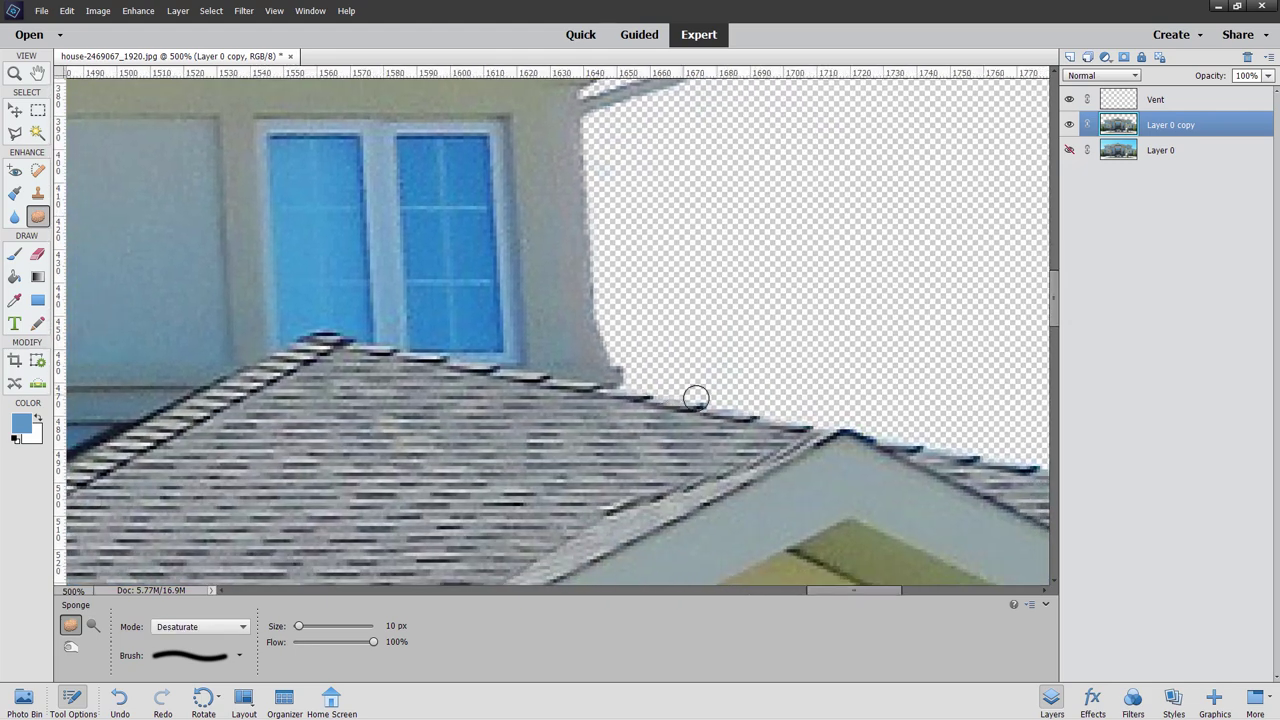
{"action": "mouse_move", "coordinate": [694, 397]}
{"action": "left_mouse_down"}
{"action": "mouse_move", "coordinate": [963, 449]}
{"action": "mouse_move", "coordinate": [686, 330]}
{"action": "mouse_move", "coordinate": [583, 266]}
{"action": "mouse_move", "coordinate": [829, 457]}
{"action": "mouse_move", "coordinate": [603, 443]}
{"action": "mouse_move", "coordinate": [511, 414]}
{"action": "mouse_move", "coordinate": [930, 463]}
{"action": "mouse_move", "coordinate": [560, 389]}
{"action": "mouse_move", "coordinate": [517, 409]}
{"action": "mouse_move", "coordinate": [776, 453]}
{"action": "left_mouse_up"}
{"action": "key", "text": "space"}
{"action": "key", "text": "space"}
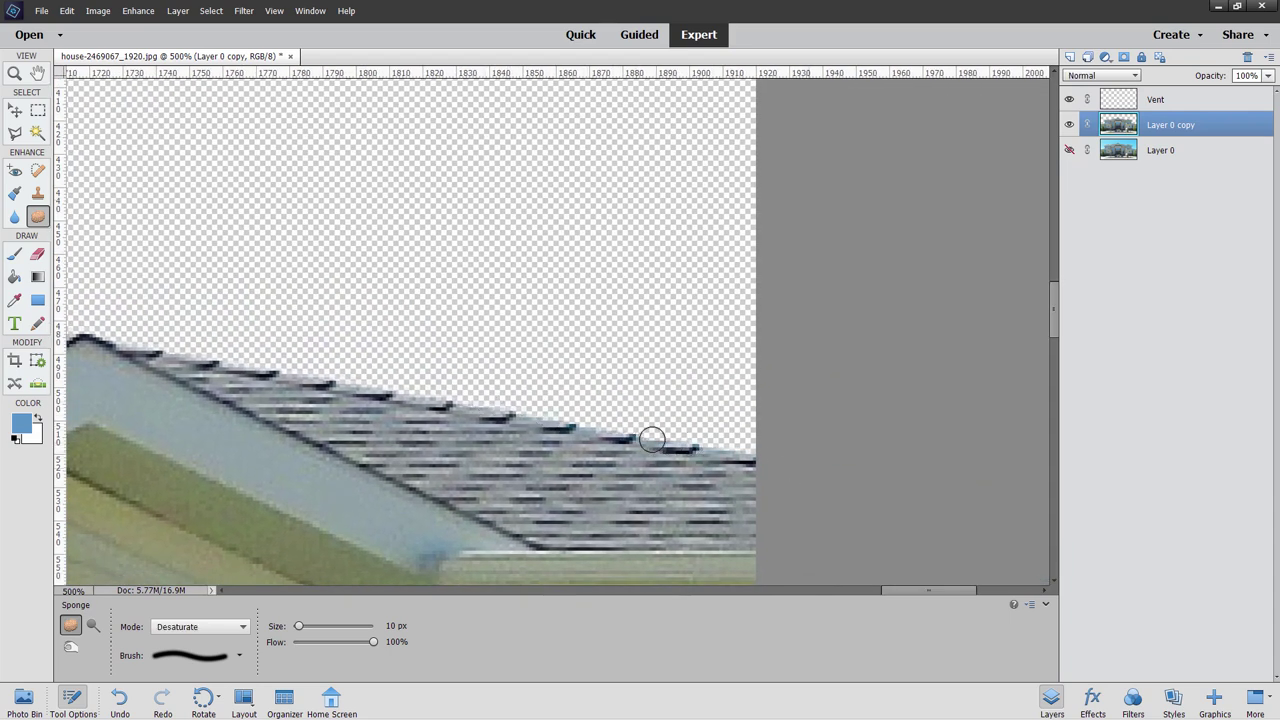
{"action": "key", "text": "ctrl+0"}
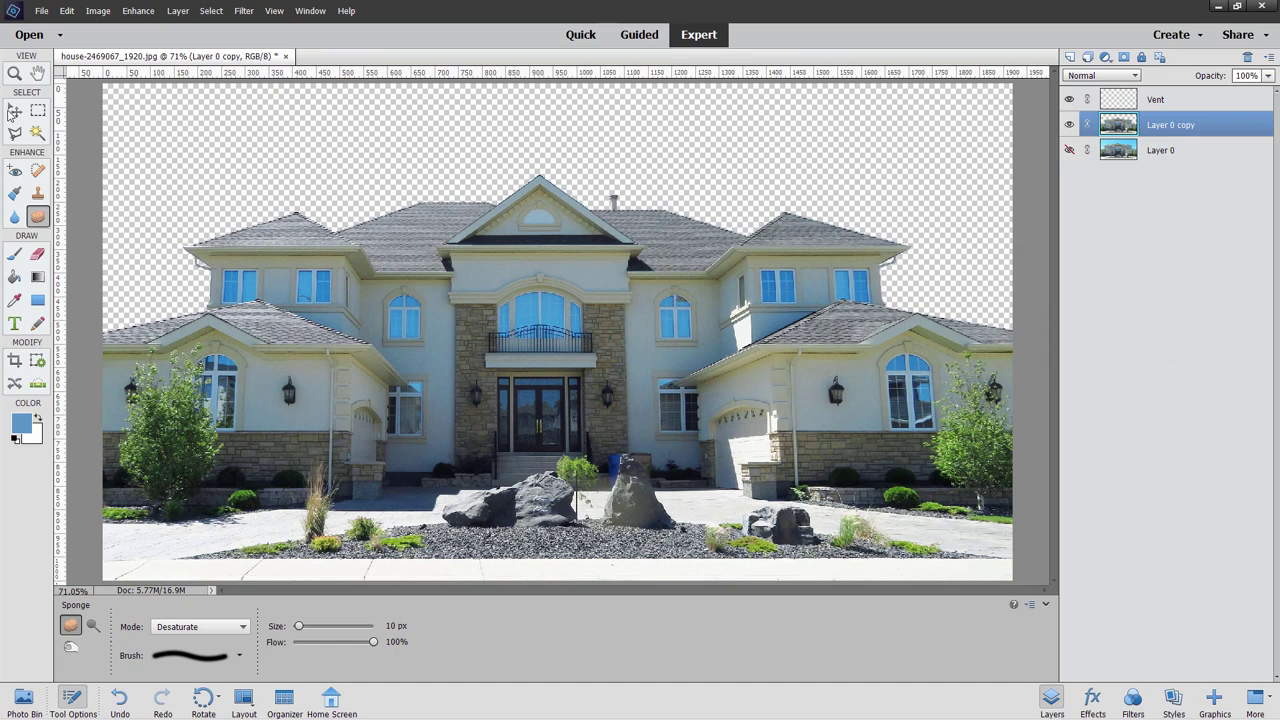
Switch to the Move tool and open the recently edited photo sky-49520_1920.jpg.
{"action": "left_click", "coordinate": [13, 113]}
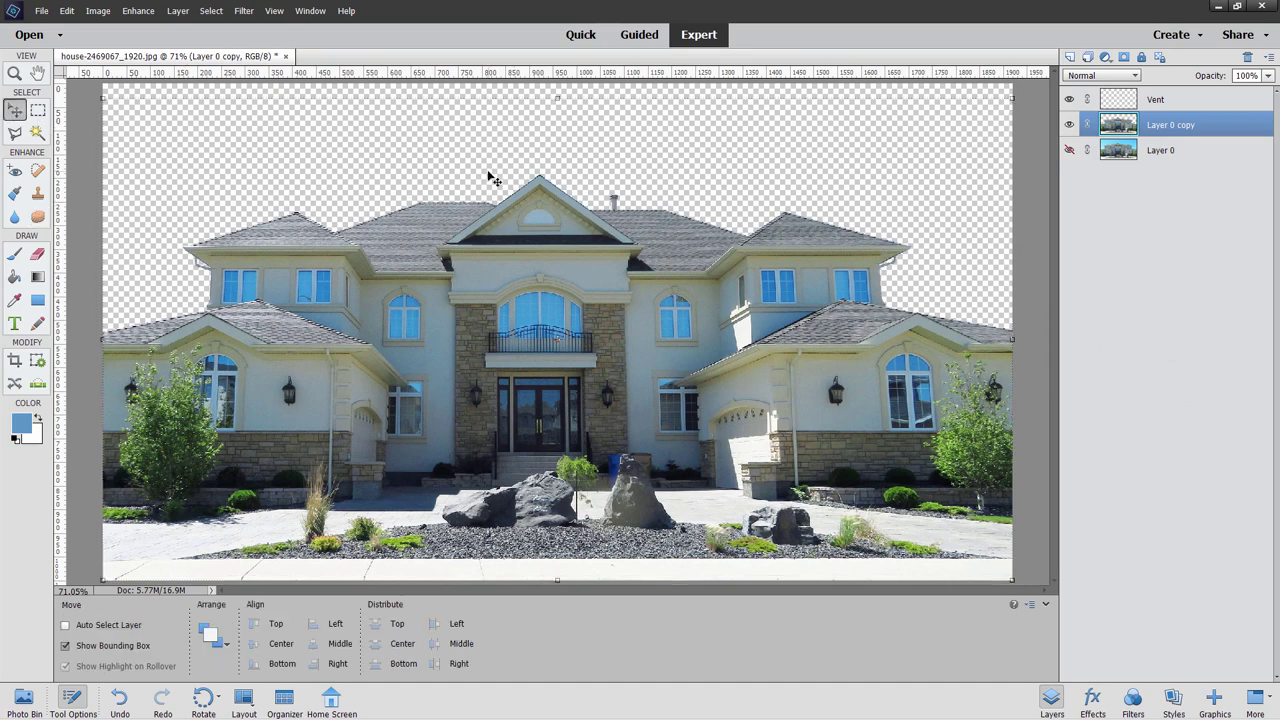
{"action": "left_click", "coordinate": [41, 10]}
{"action": "mouse_move", "coordinate": [97, 68]}
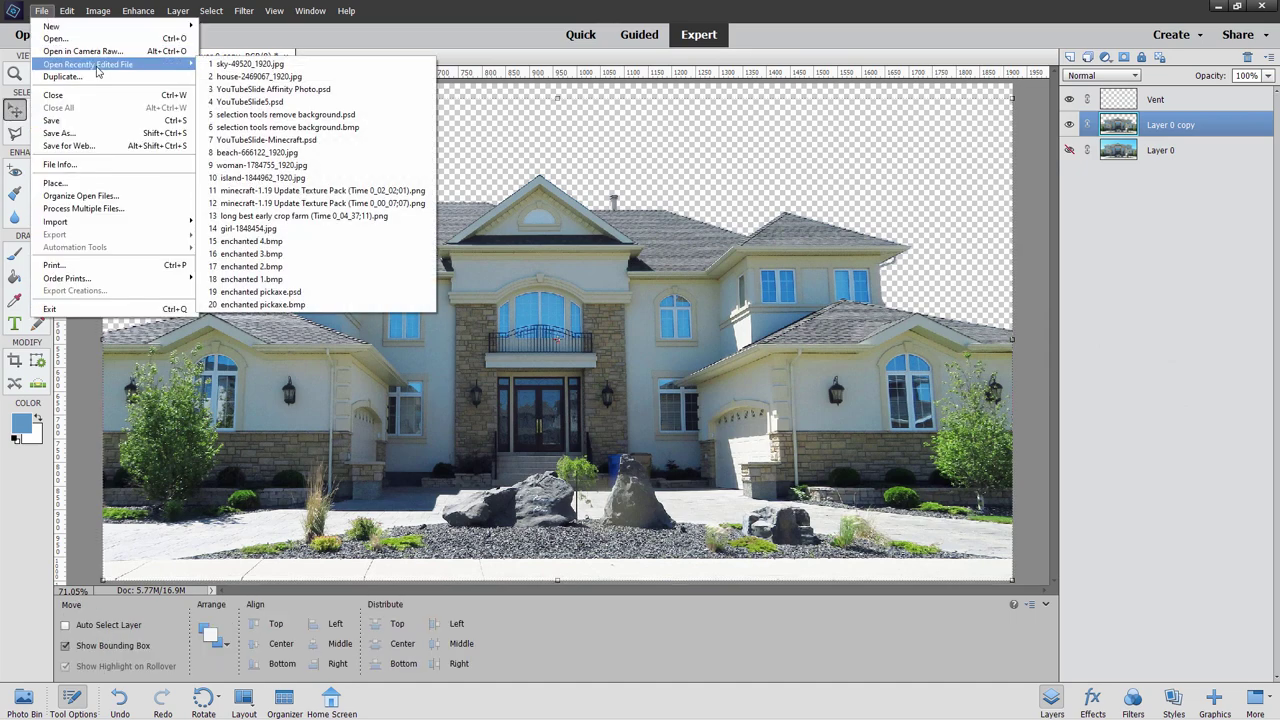
{"action": "left_click", "coordinate": [242, 66]}
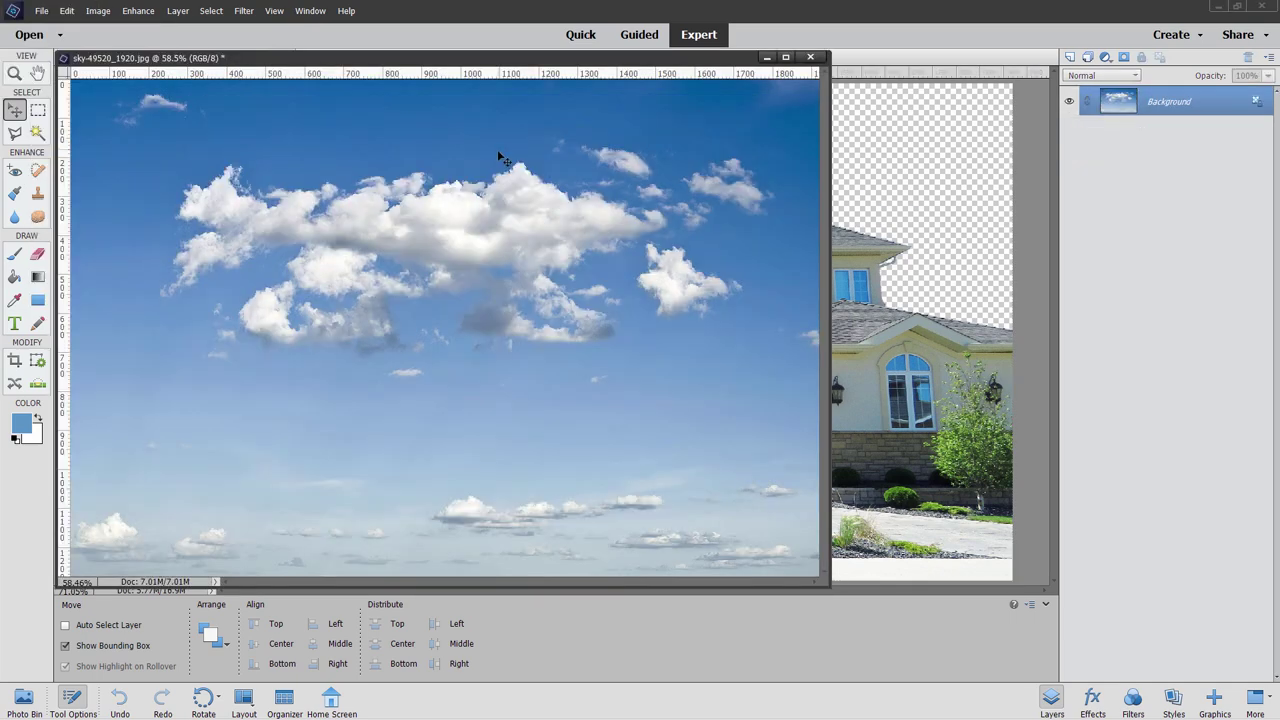
Reposition the floating sky photo window over the middle of the house document.
{"action": "left_click_drag", "start_coordinate": [543, 65], "coordinate": [771, 325]}
{"action": "left_click_drag", "start_coordinate": [930, 325], "coordinate": [852, 110]}
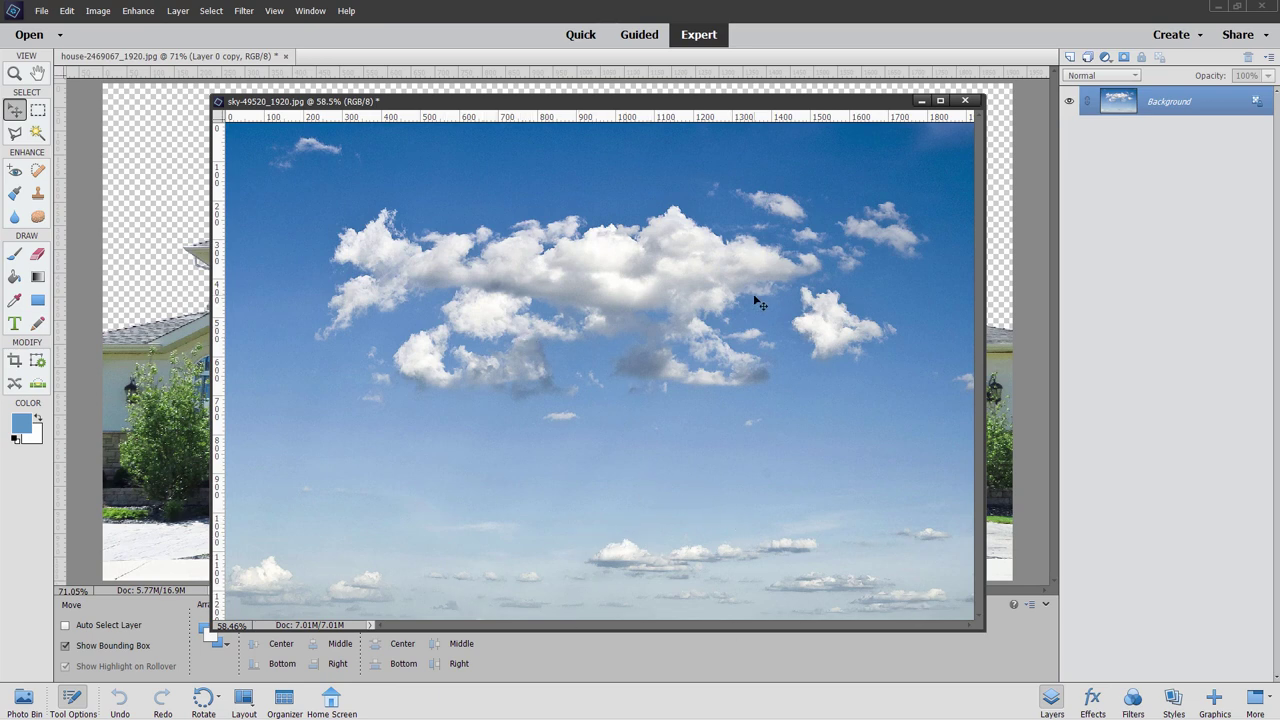
{"action": "left_click_drag", "start_coordinate": [775, 104], "coordinate": [795, 167]}
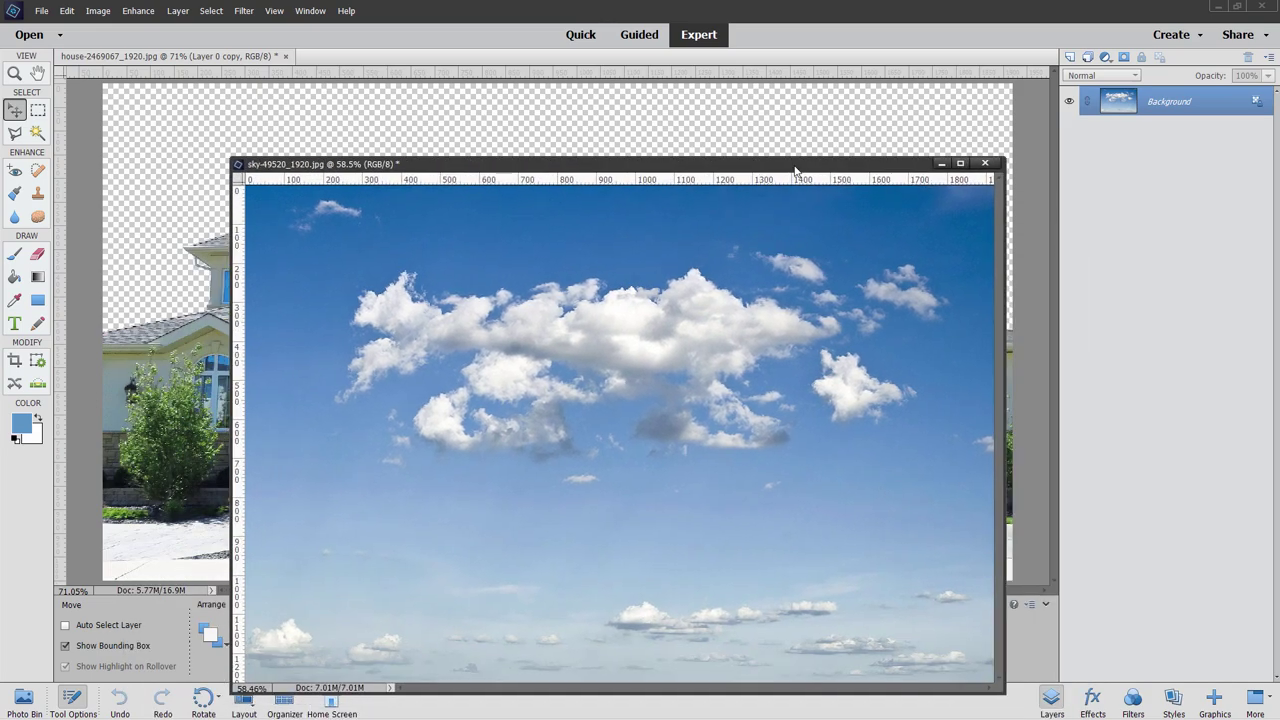
Check the General preferences for the options allowing floating documents in Expert mode and floating window docking.
{"action": "left_click", "coordinate": [66, 11]}
{"action": "mouse_move", "coordinate": [124, 262]}
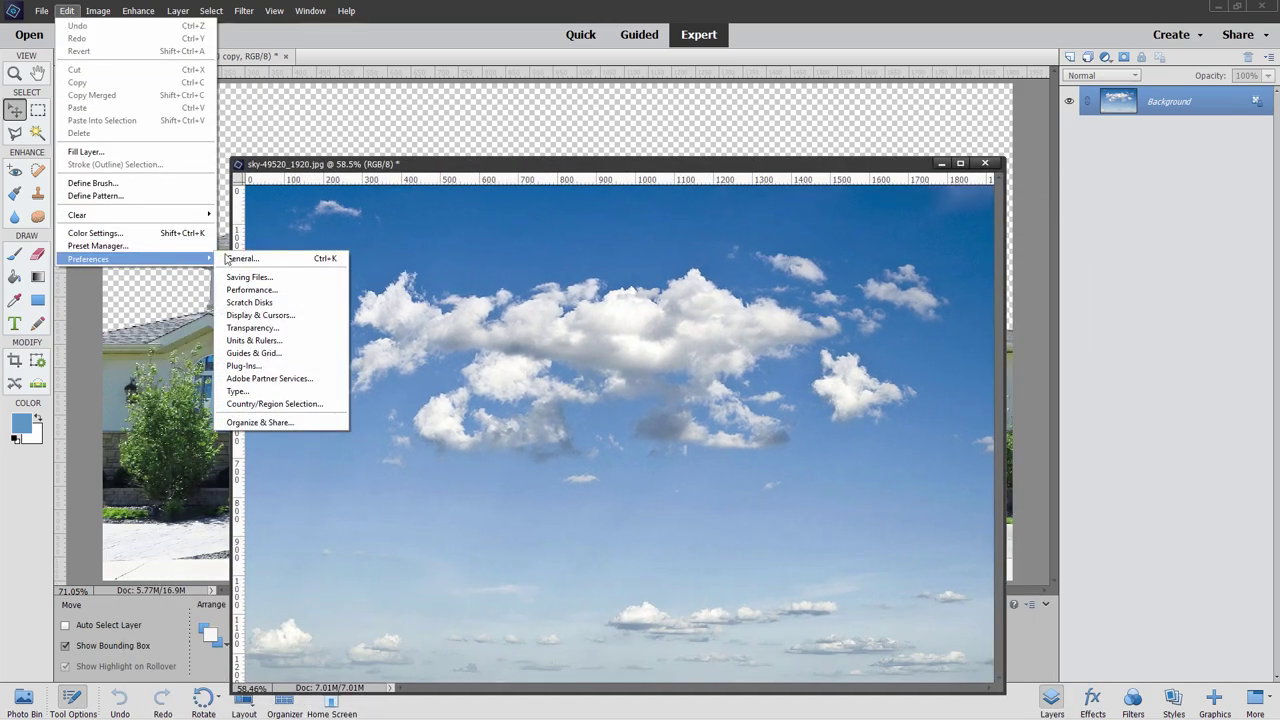
{"action": "left_click", "coordinate": [259, 259]}
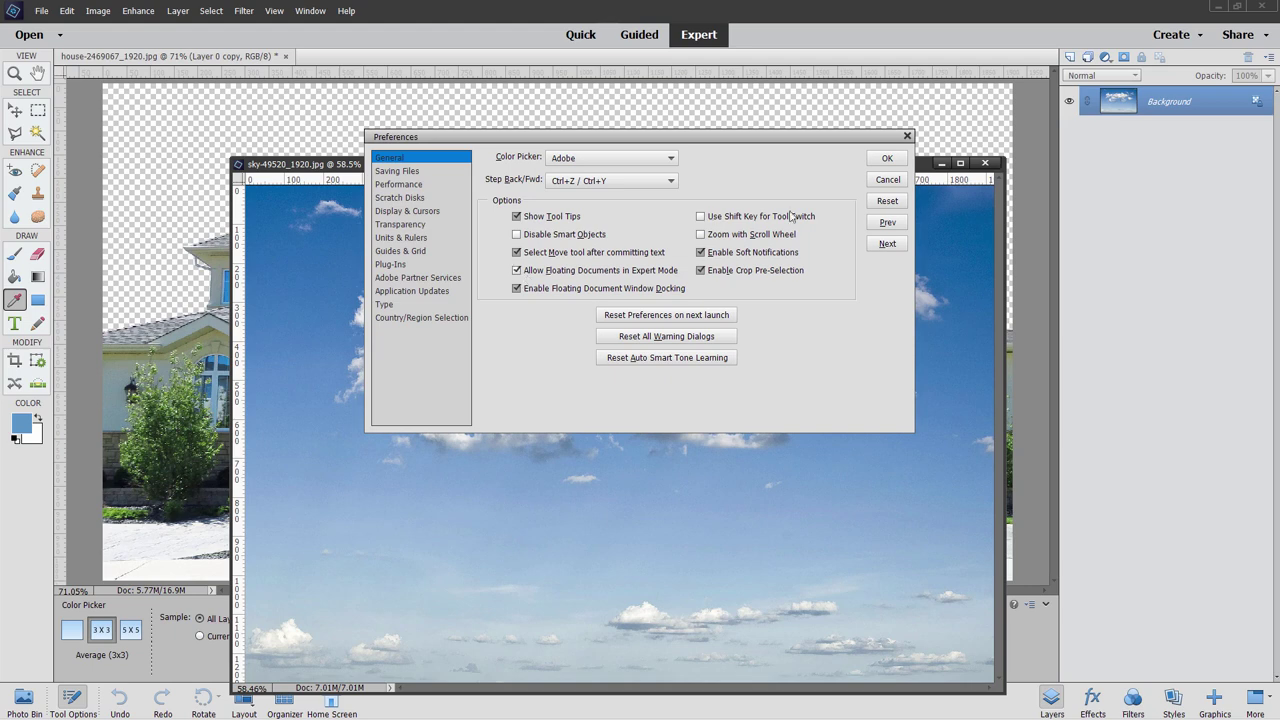
{"action": "left_click", "coordinate": [887, 158]}
Copy the sky photo's Background layer into the house document as a new layer and close the sky file.
{"action": "left_click_drag", "start_coordinate": [842, 169], "coordinate": [828, 414]}
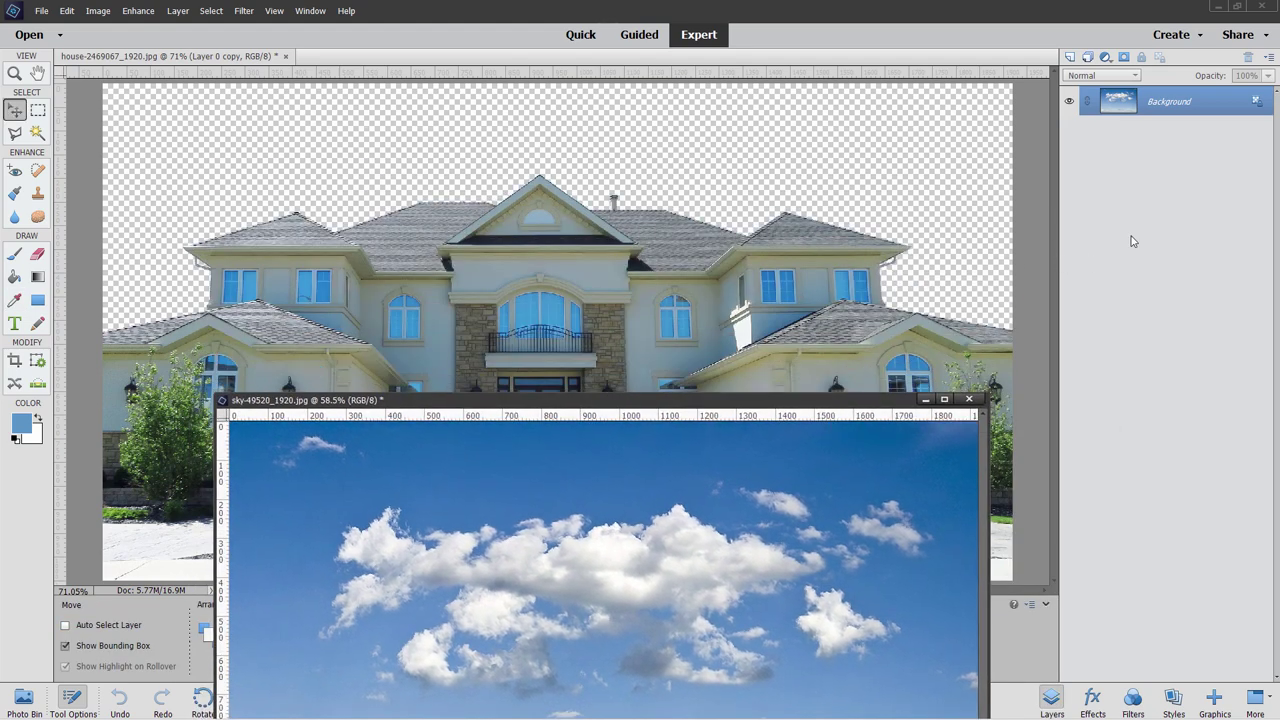
{"action": "left_click_drag", "start_coordinate": [1168, 105], "coordinate": [815, 234]}
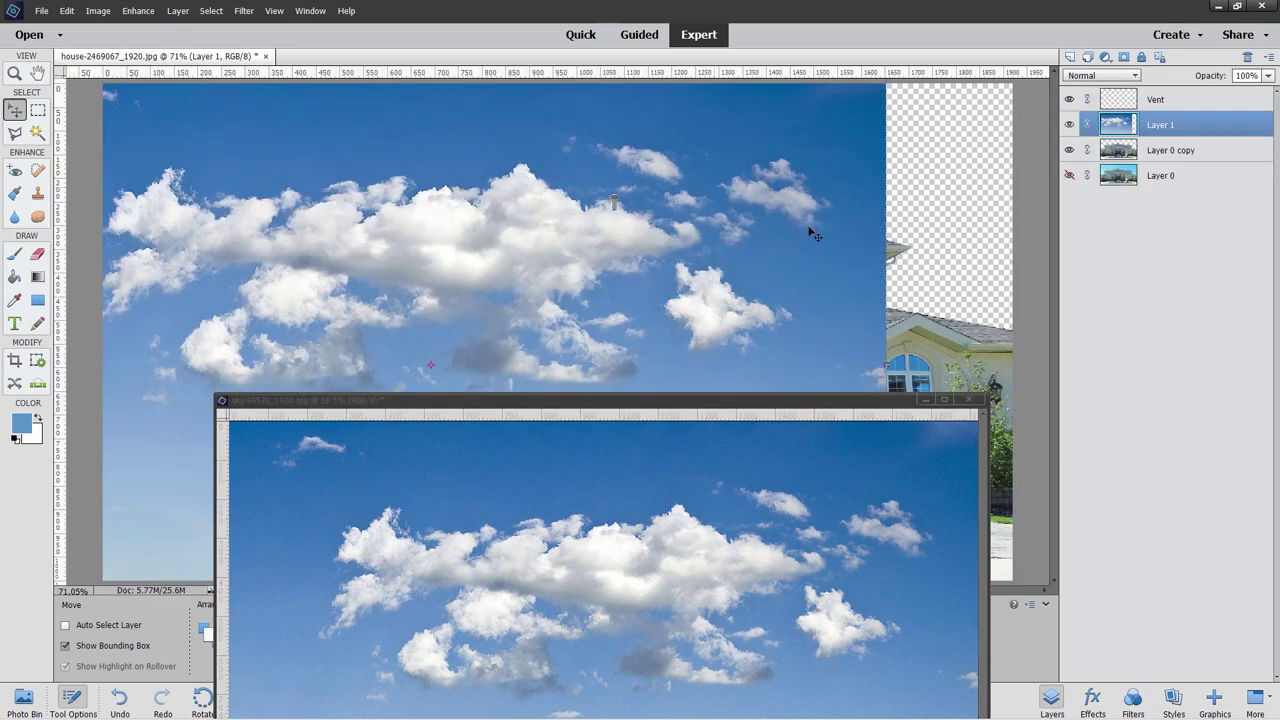
{"action": "left_click", "coordinate": [968, 399]}
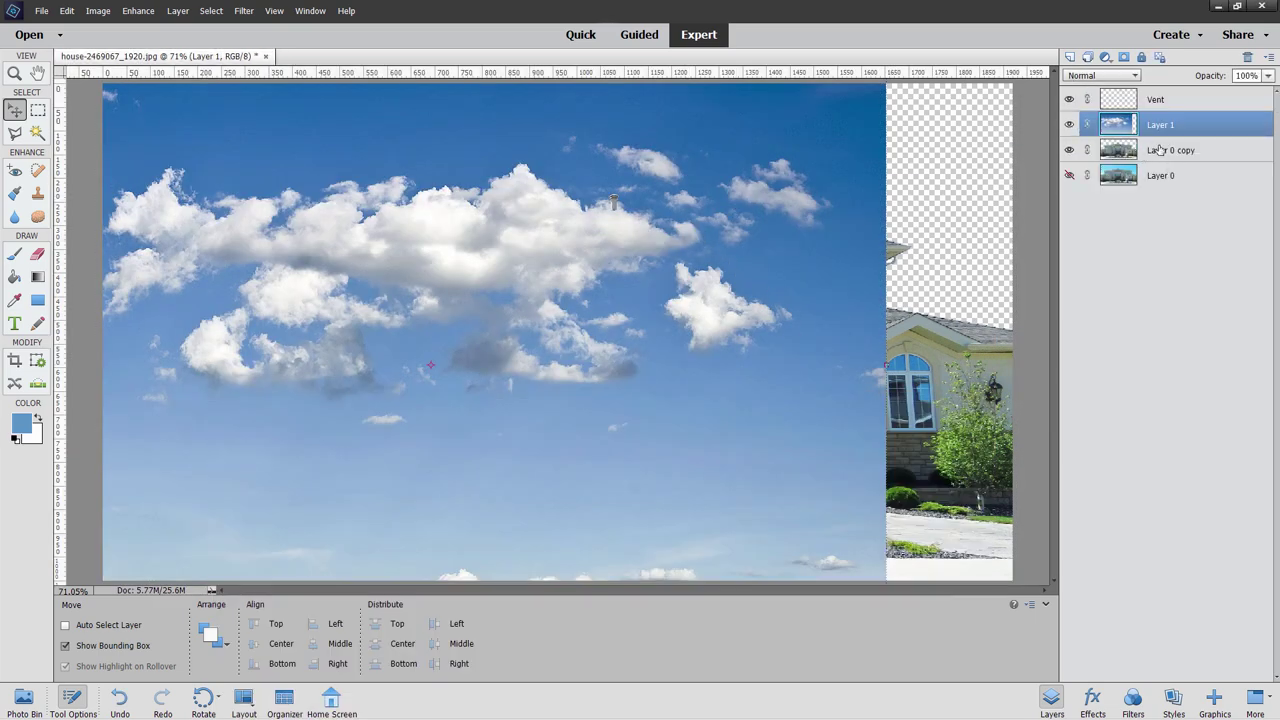
Move the sky layer beneath Layer 0 copy and enlarge the sky to span the photo's full width.
{"action": "left_click_drag", "start_coordinate": [1189, 128], "coordinate": [1193, 171]}
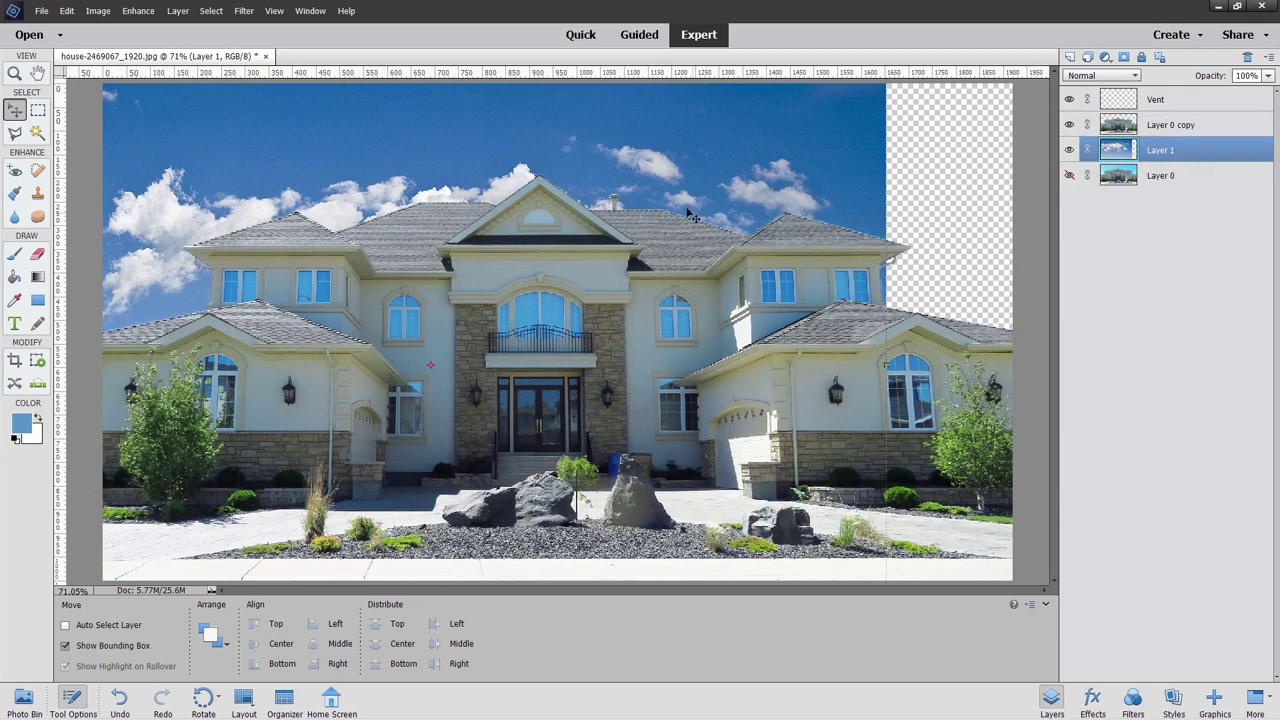
{"action": "left_click_drag", "start_coordinate": [357, 151], "coordinate": [666, 164]}
{"action": "left_click_drag", "start_coordinate": [966, 288], "coordinate": [934, 242]}
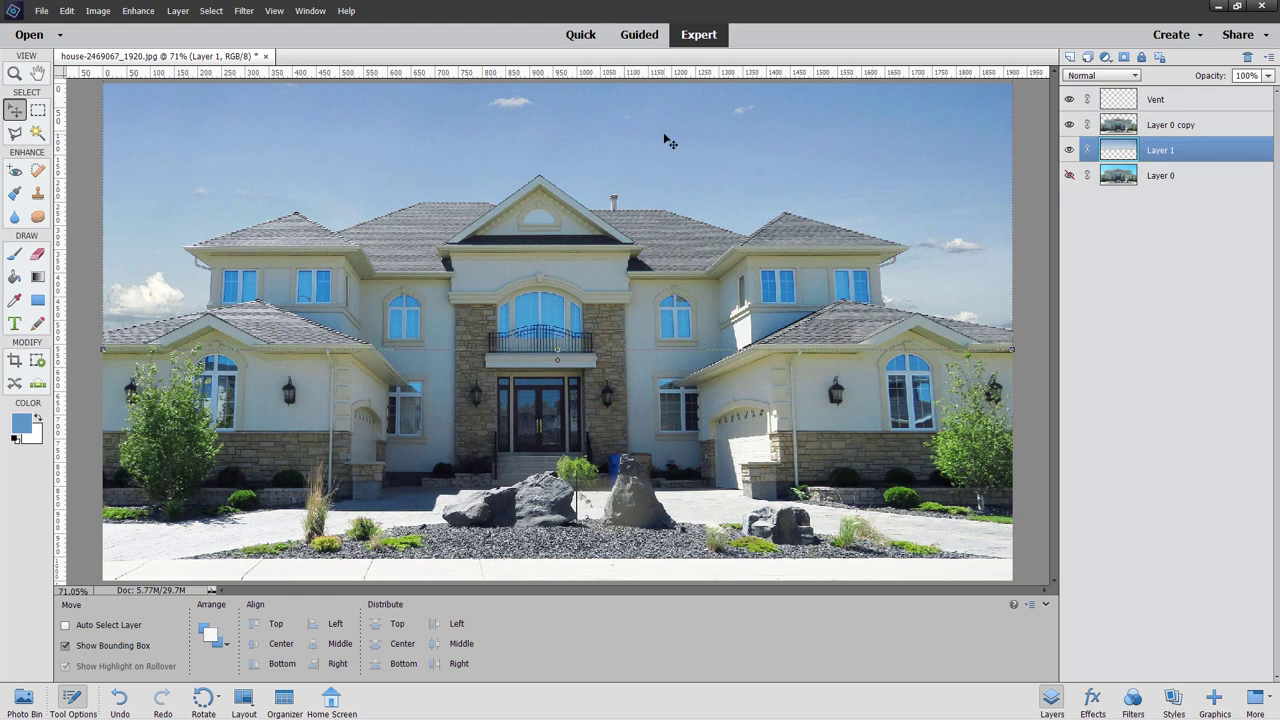
Lower the sky behind the house and, with Layer 0 copy temporarily hidden, squash the sky's height to 75.16%.
{"action": "left_click_drag", "start_coordinate": [664, 140], "coordinate": [665, 247]}
{"action": "left_click", "coordinate": [1069, 125]}
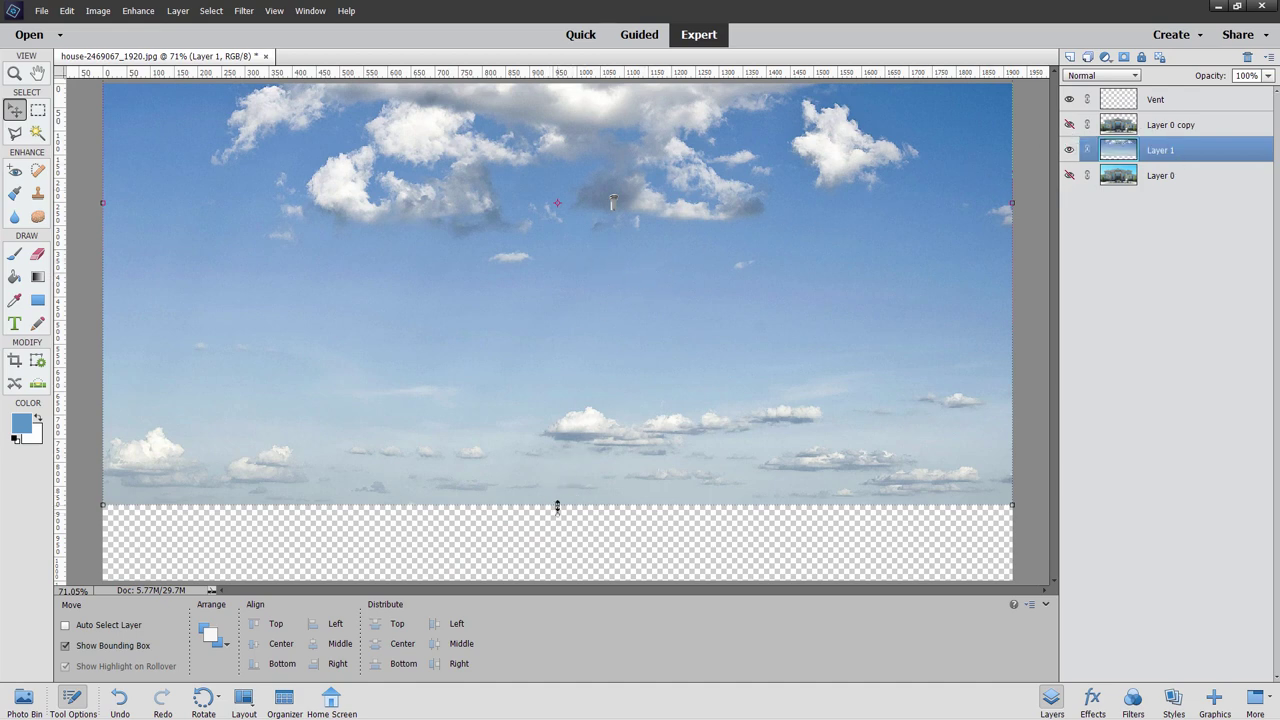
{"action": "left_click_drag", "start_coordinate": [557, 506], "coordinate": [562, 355]}
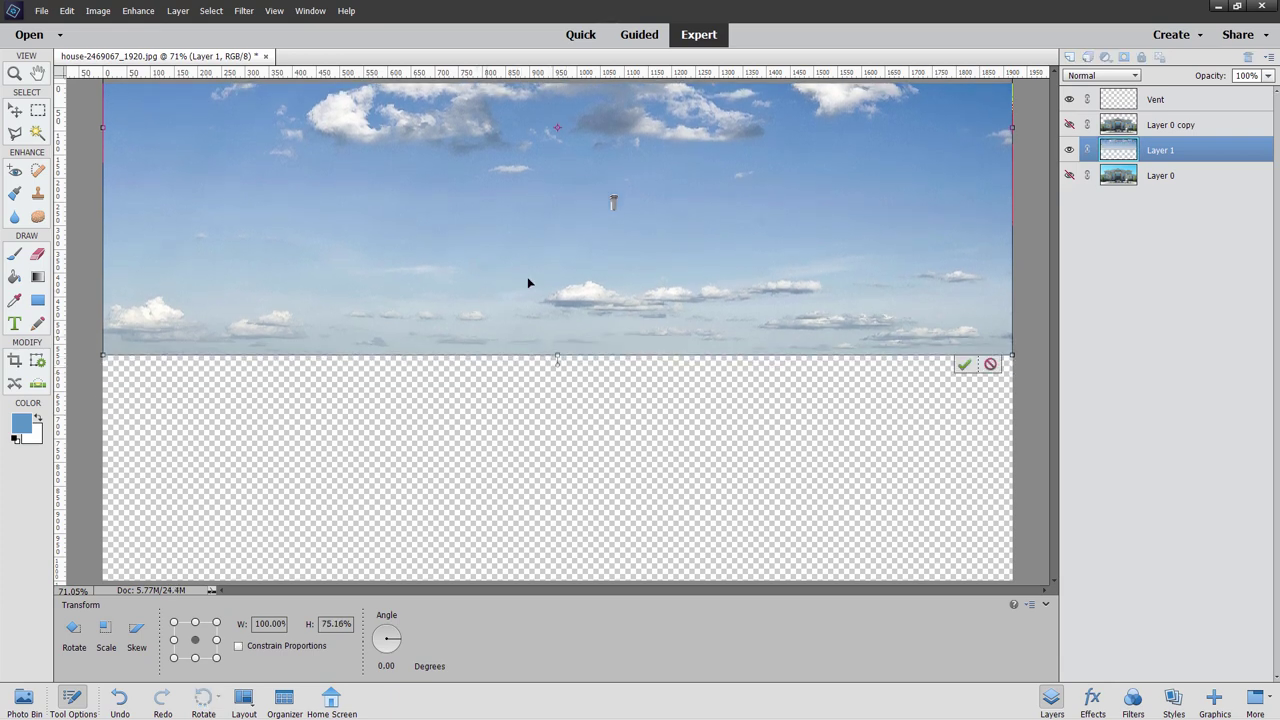
{"action": "key", "text": "Return"}
{"action": "left_click", "coordinate": [1069, 124]}
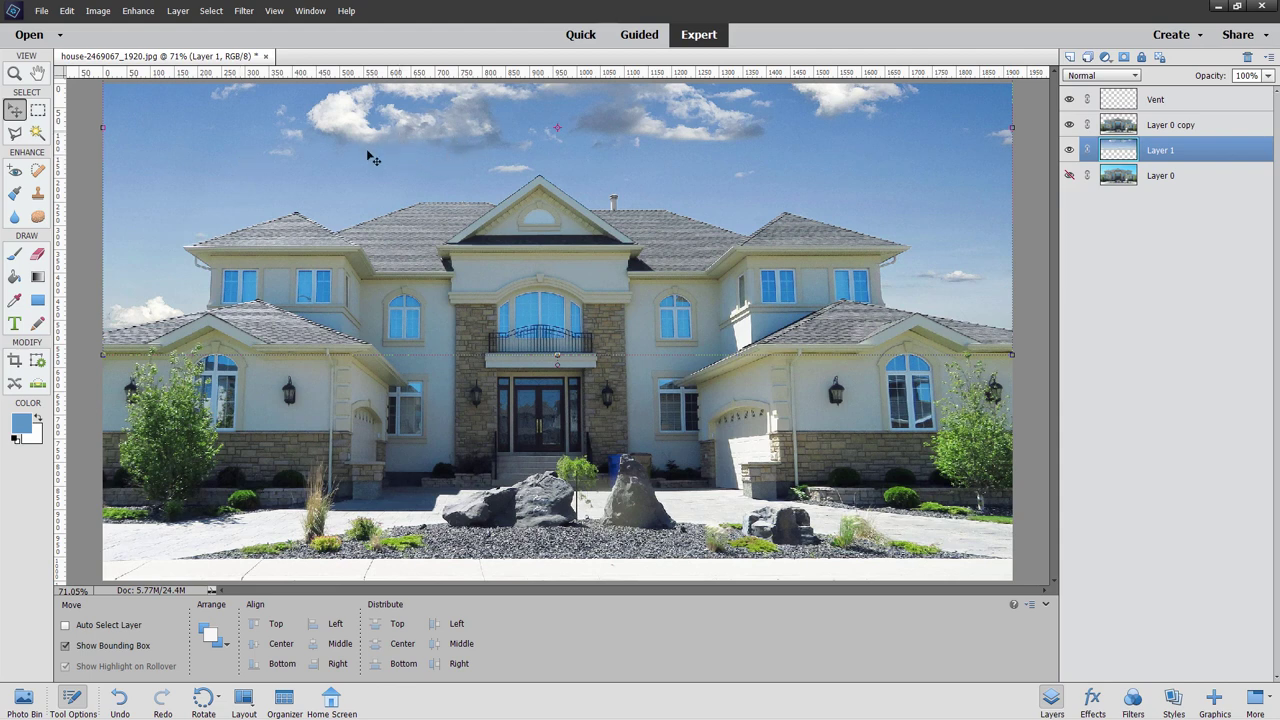
Add a Levels adjustment layer above the sky layer, using the previous layer to create a clipping mask.
{"action": "left_click", "coordinate": [178, 11]}
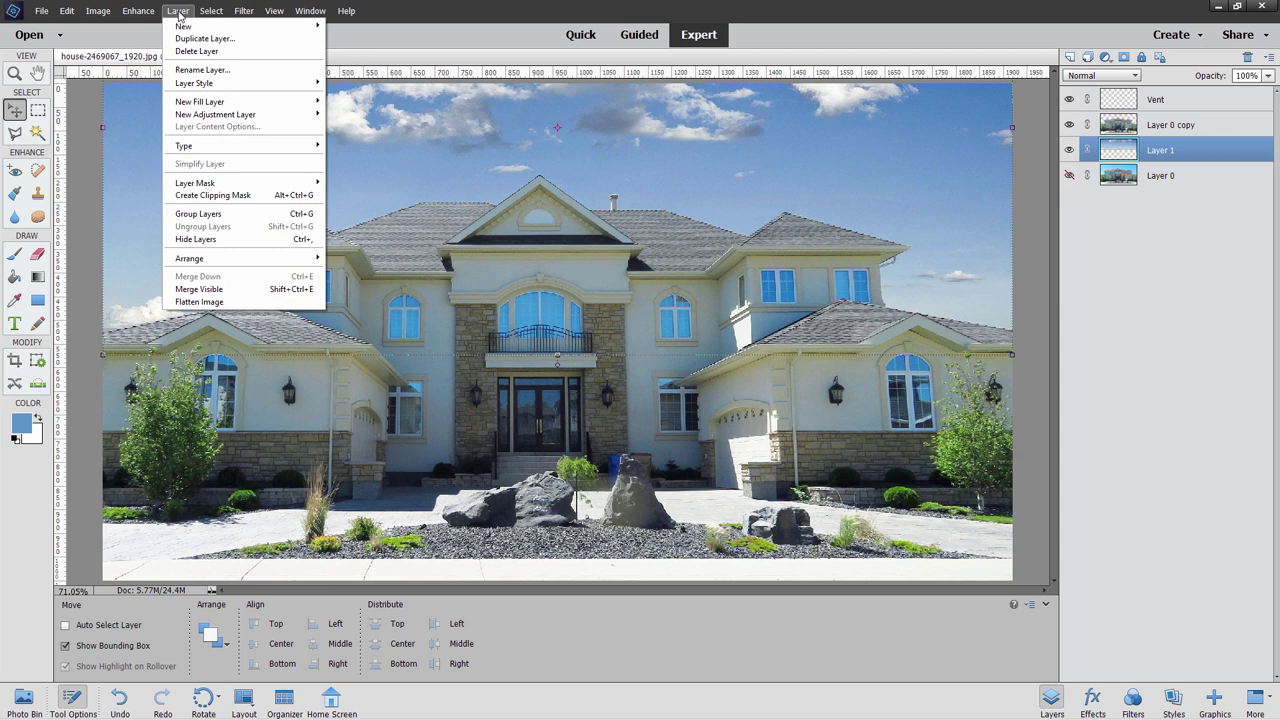
{"action": "mouse_move", "coordinate": [222, 115]}
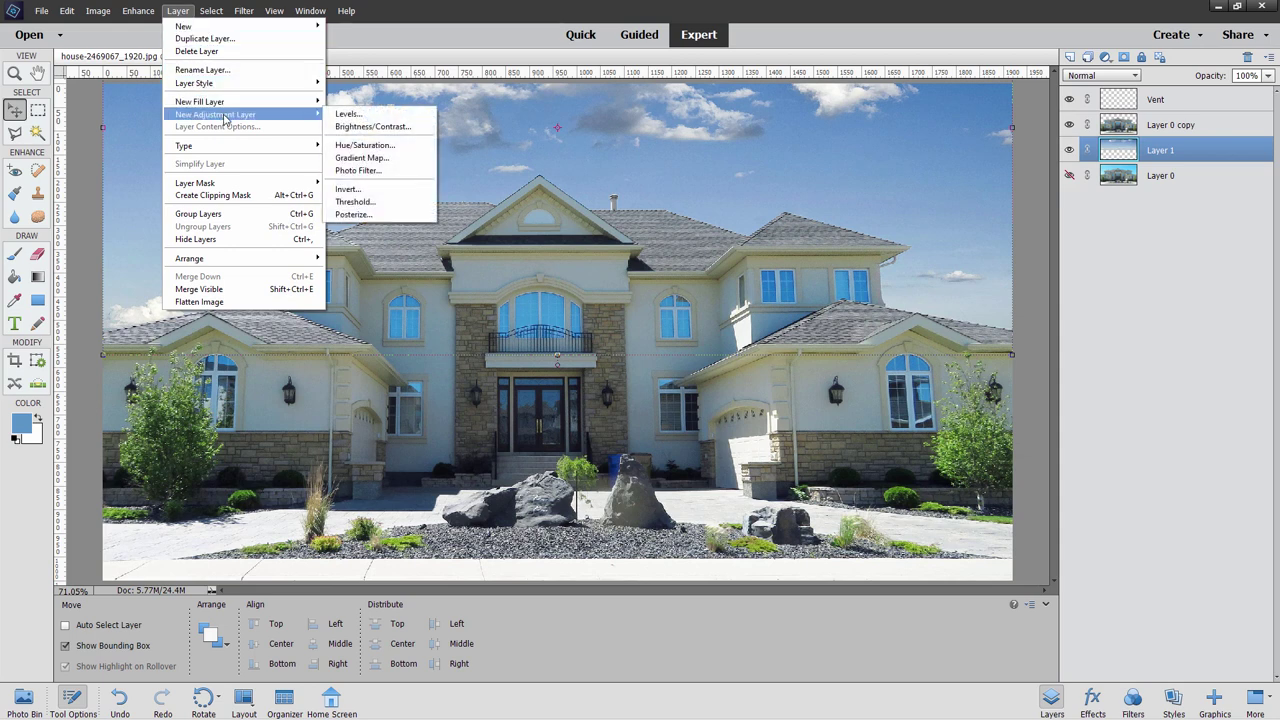
{"action": "left_click", "coordinate": [347, 114]}
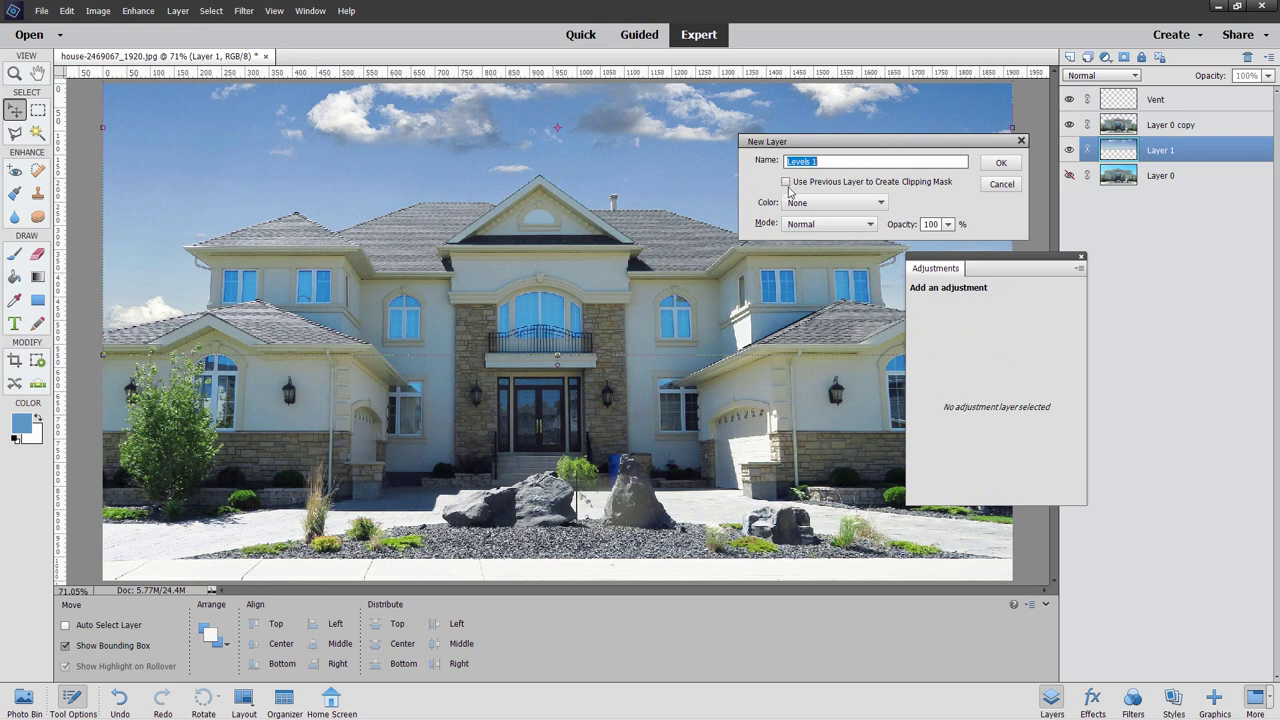
{"action": "left_click", "coordinate": [786, 184]}
{"action": "left_click", "coordinate": [1000, 163]}
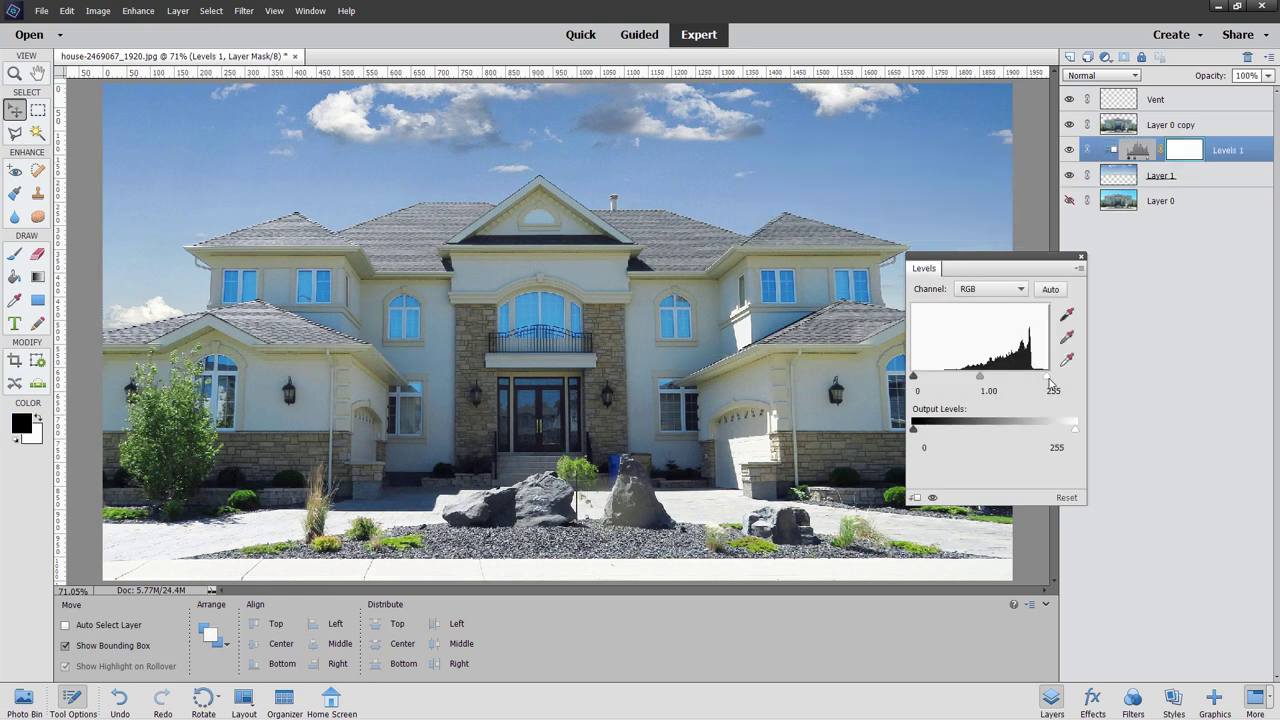
Brighten the sky in Levels with a white point of 218 and a midtone value of 0.87.
{"action": "left_click_drag", "start_coordinate": [1043, 381], "coordinate": [1036, 378]}
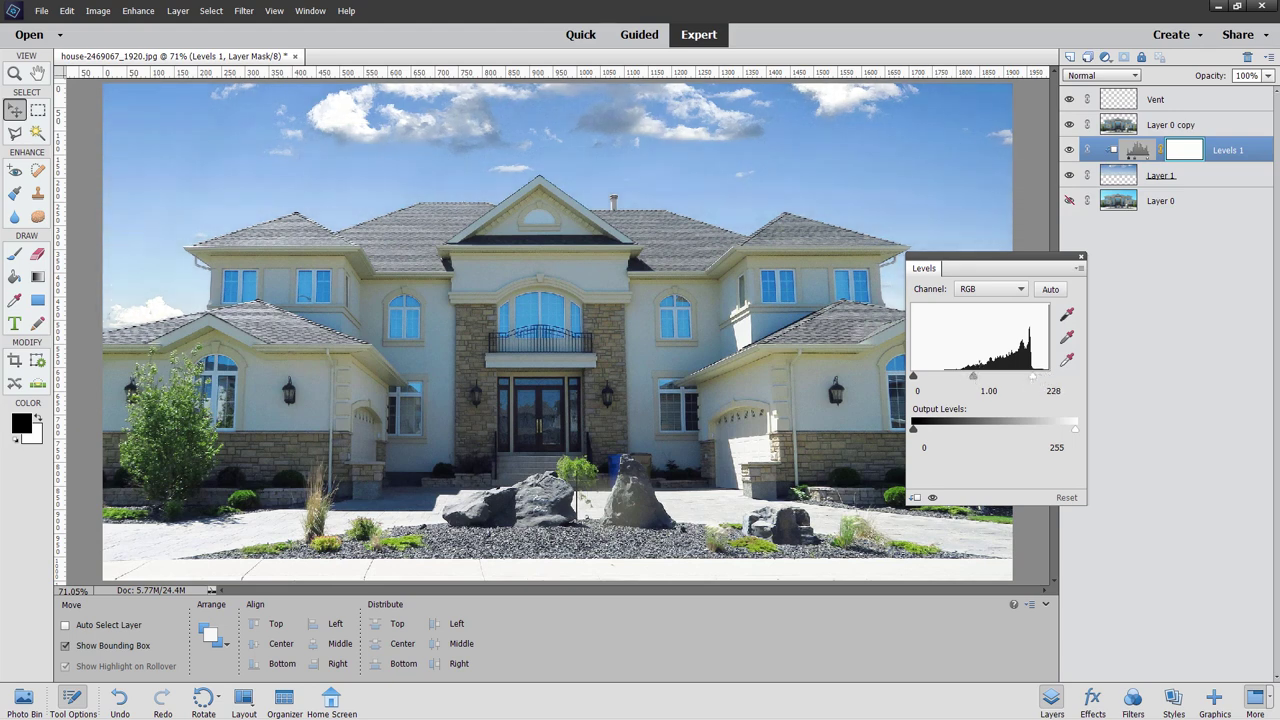
{"action": "left_click_drag", "start_coordinate": [974, 378], "coordinate": [978, 378]}
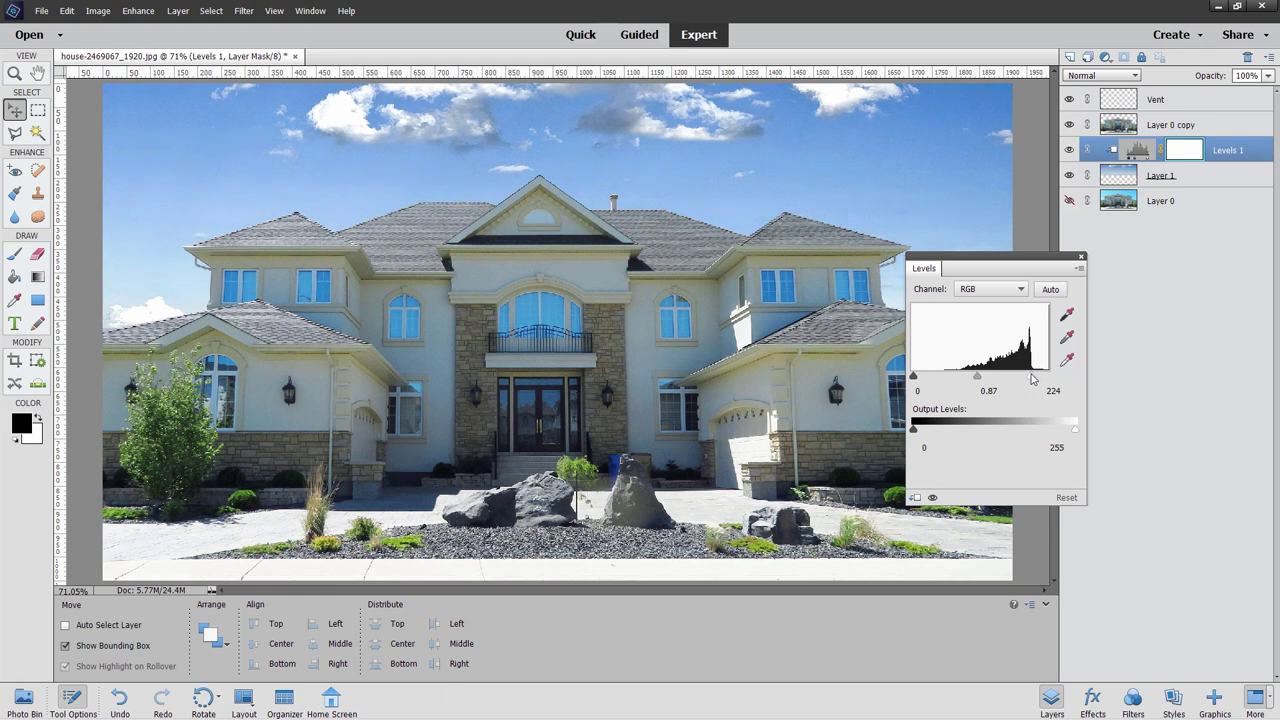
{"action": "left_click", "coordinate": [1081, 257]}
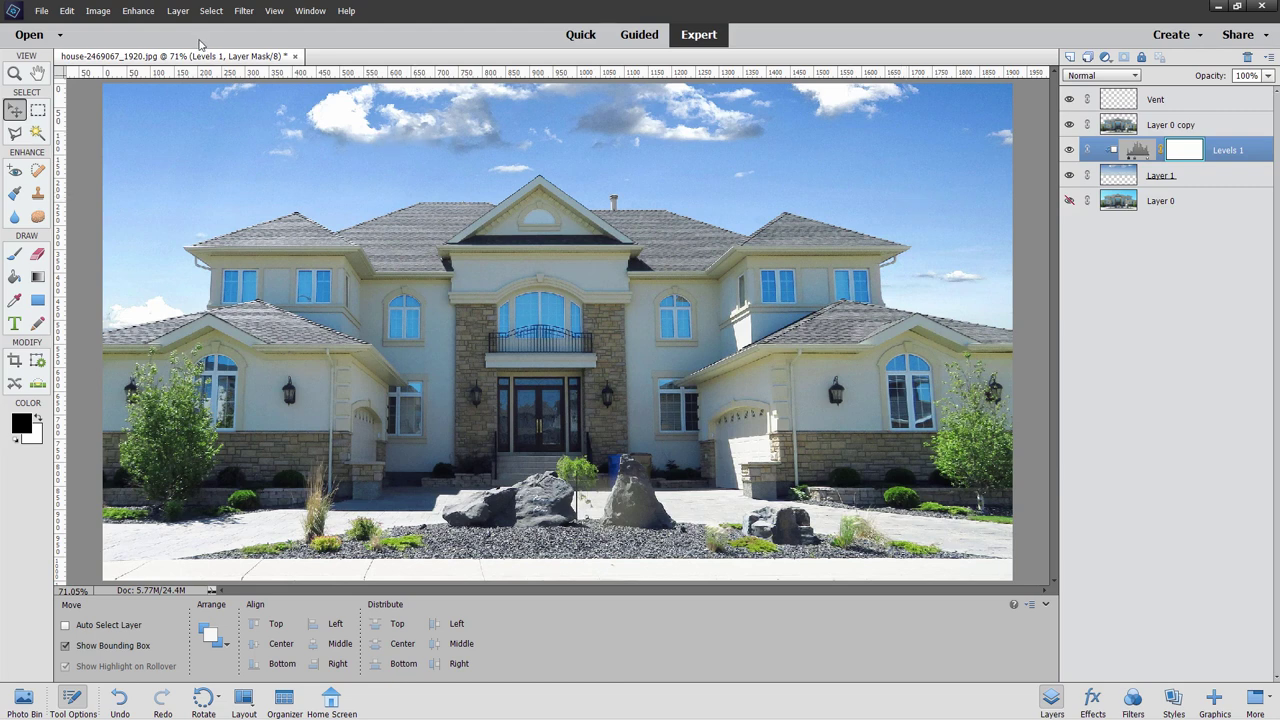
Add a Hue/Saturation adjustment layer clipped to the sky and raise its Saturation to +13.
{"action": "left_click", "coordinate": [178, 11]}
{"action": "mouse_move", "coordinate": [220, 117]}
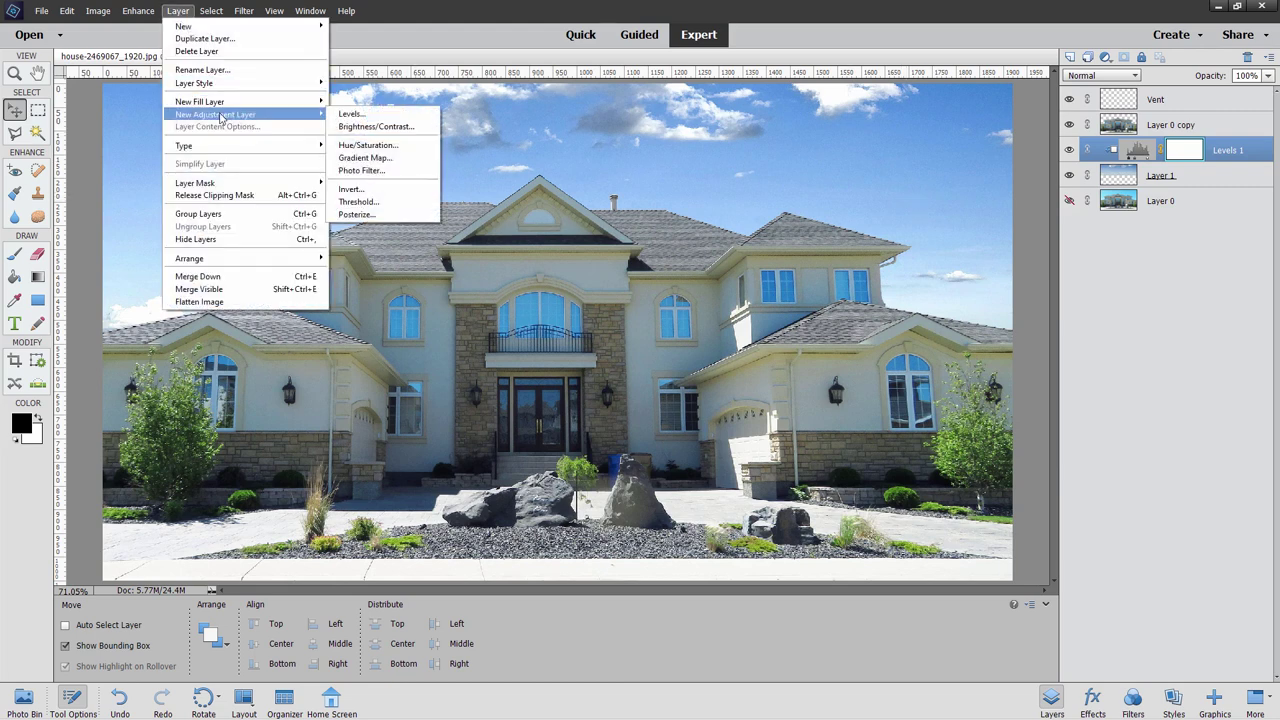
{"action": "left_click", "coordinate": [370, 145]}
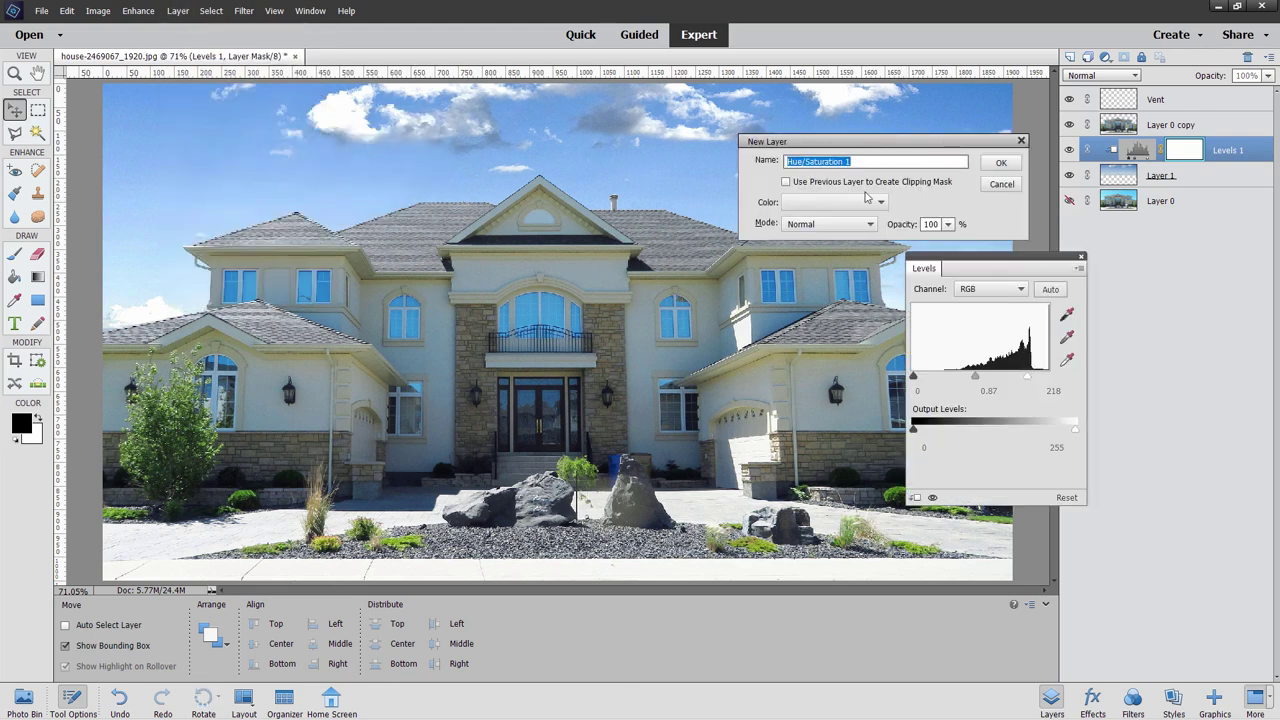
{"action": "left_click", "coordinate": [787, 182]}
{"action": "left_click", "coordinate": [1000, 163]}
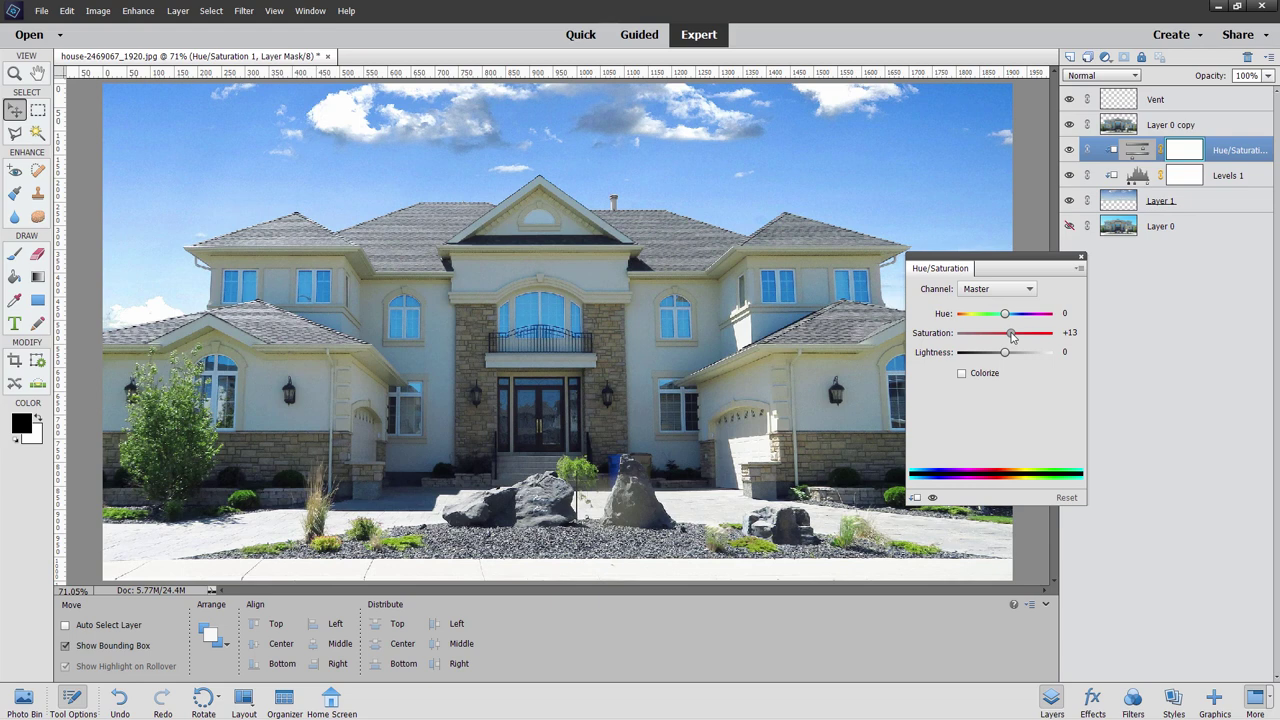
{"action": "left_click_drag", "start_coordinate": [1008, 337], "coordinate": [1012, 338]}
{"action": "left_click", "coordinate": [1080, 260]}
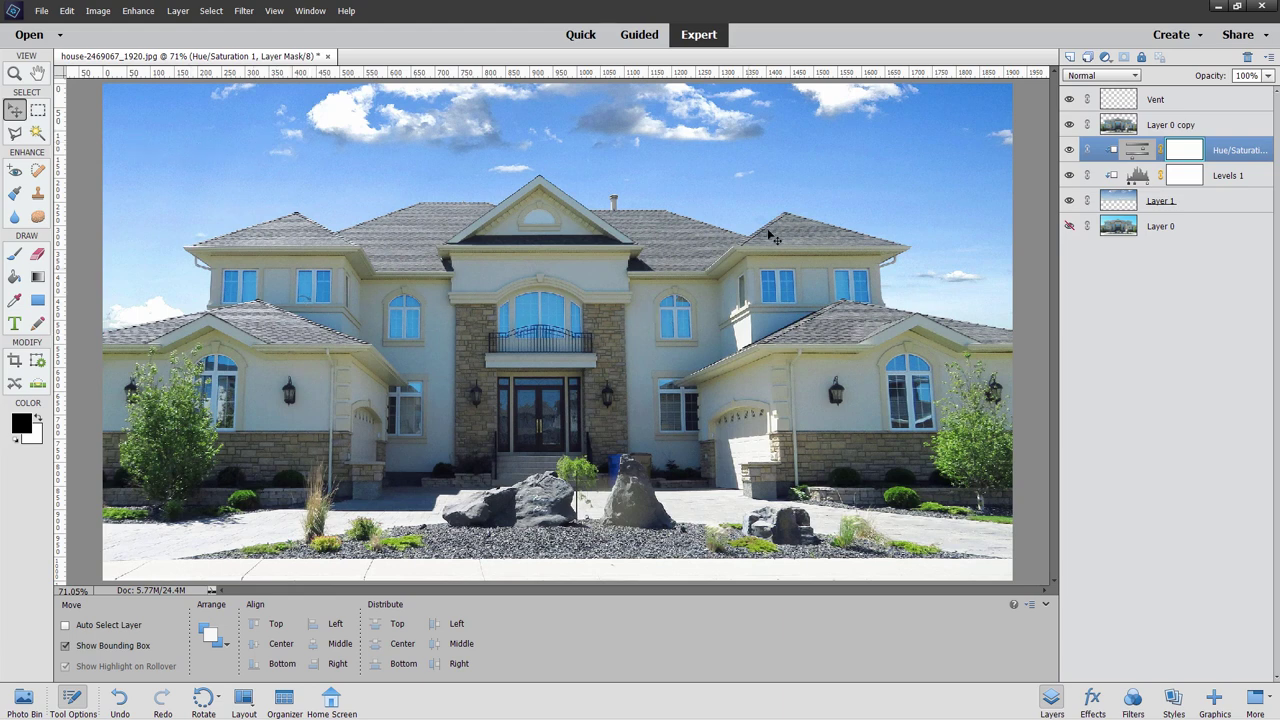
Start Replace Color on Layer 0 copy and sample the blue in the arched window above the balcony.
{"action": "left_click", "coordinate": [1157, 128]}
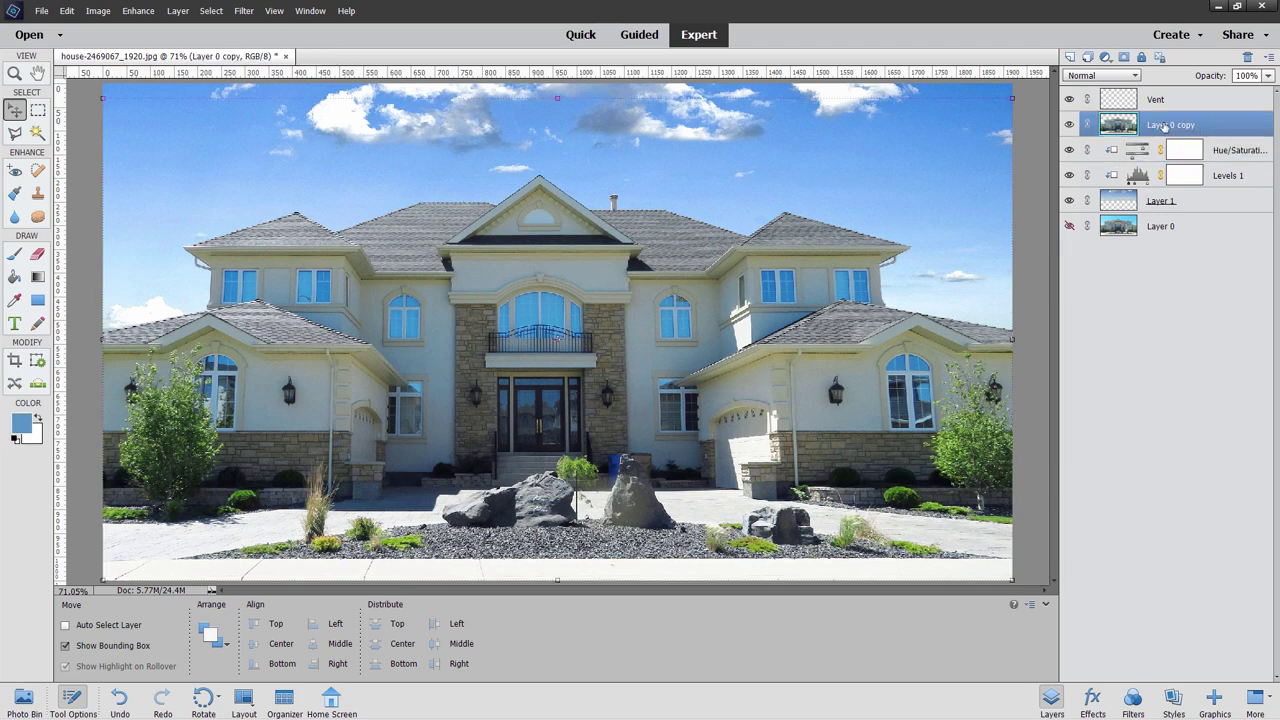
{"action": "left_click", "coordinate": [137, 12]}
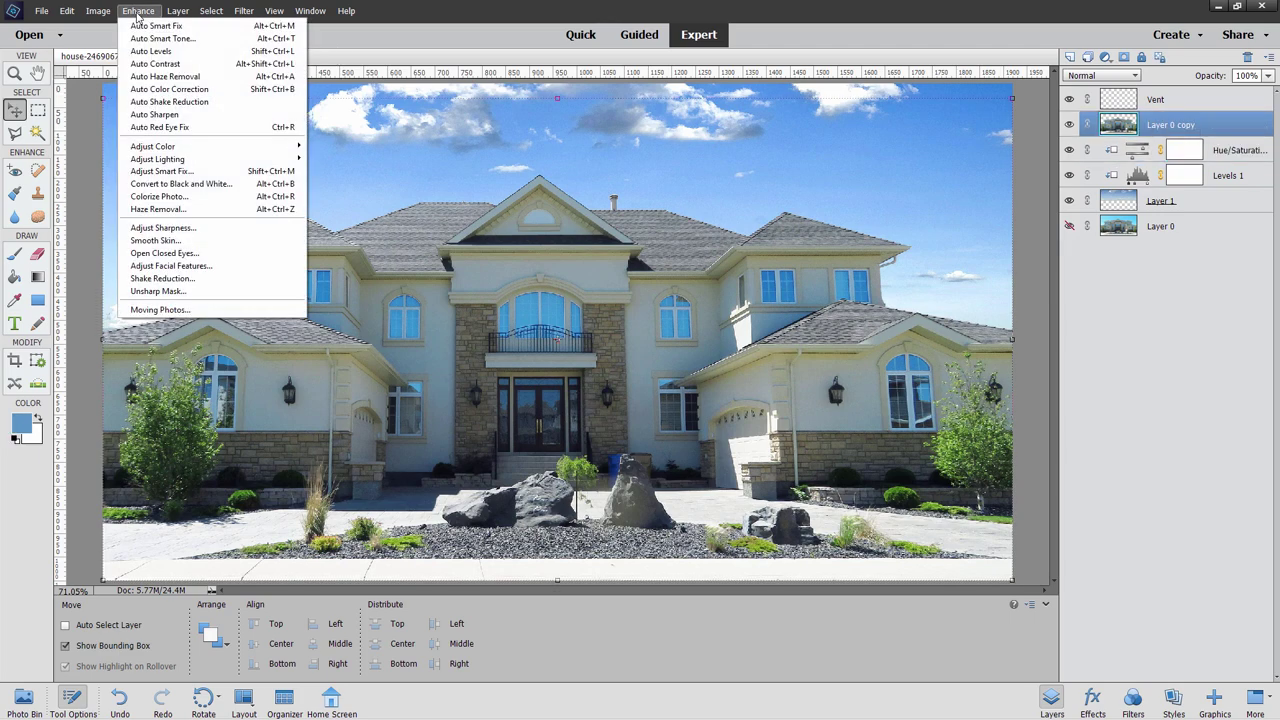
{"action": "mouse_move", "coordinate": [183, 148]}
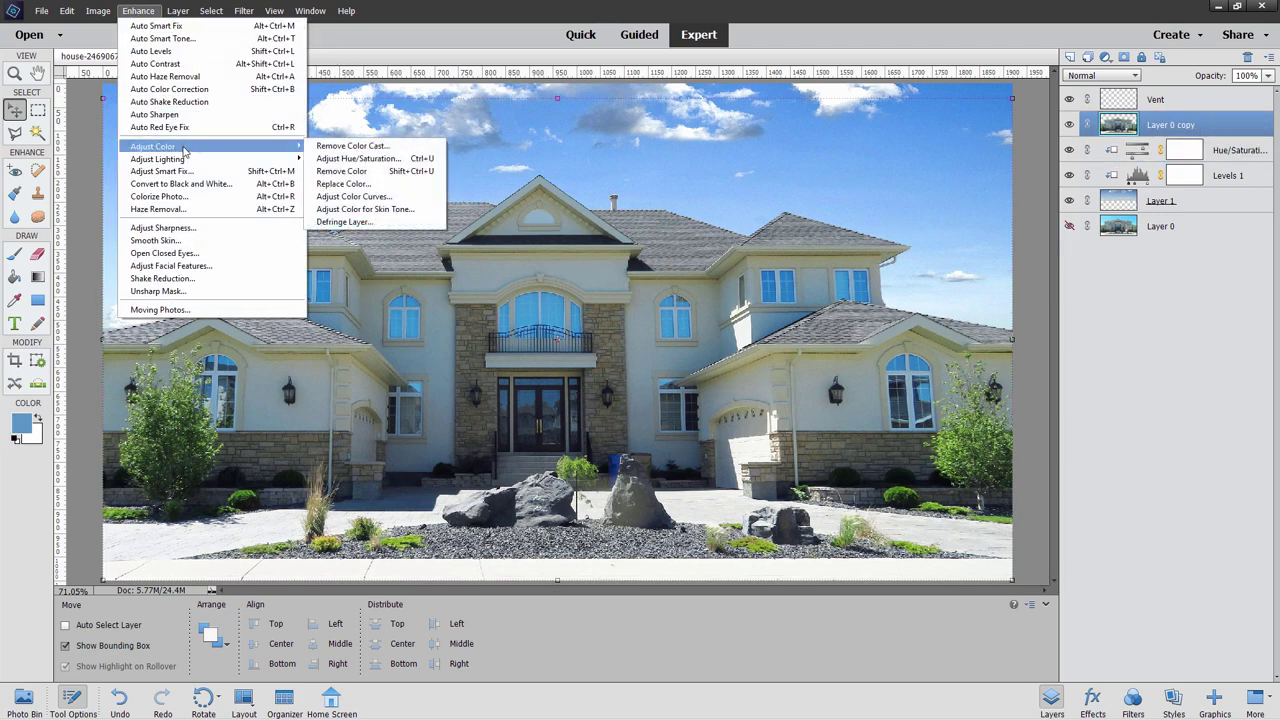
{"action": "left_click", "coordinate": [338, 188]}
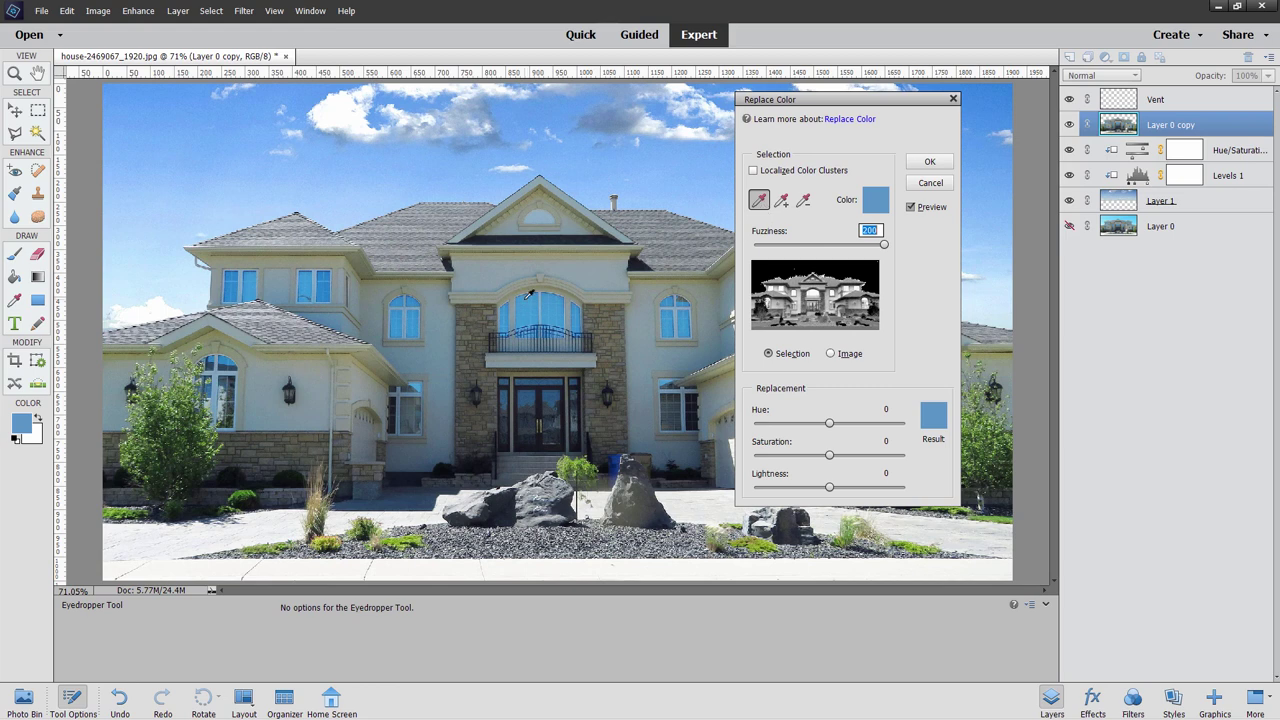
{"action": "left_click", "coordinate": [532, 308]}
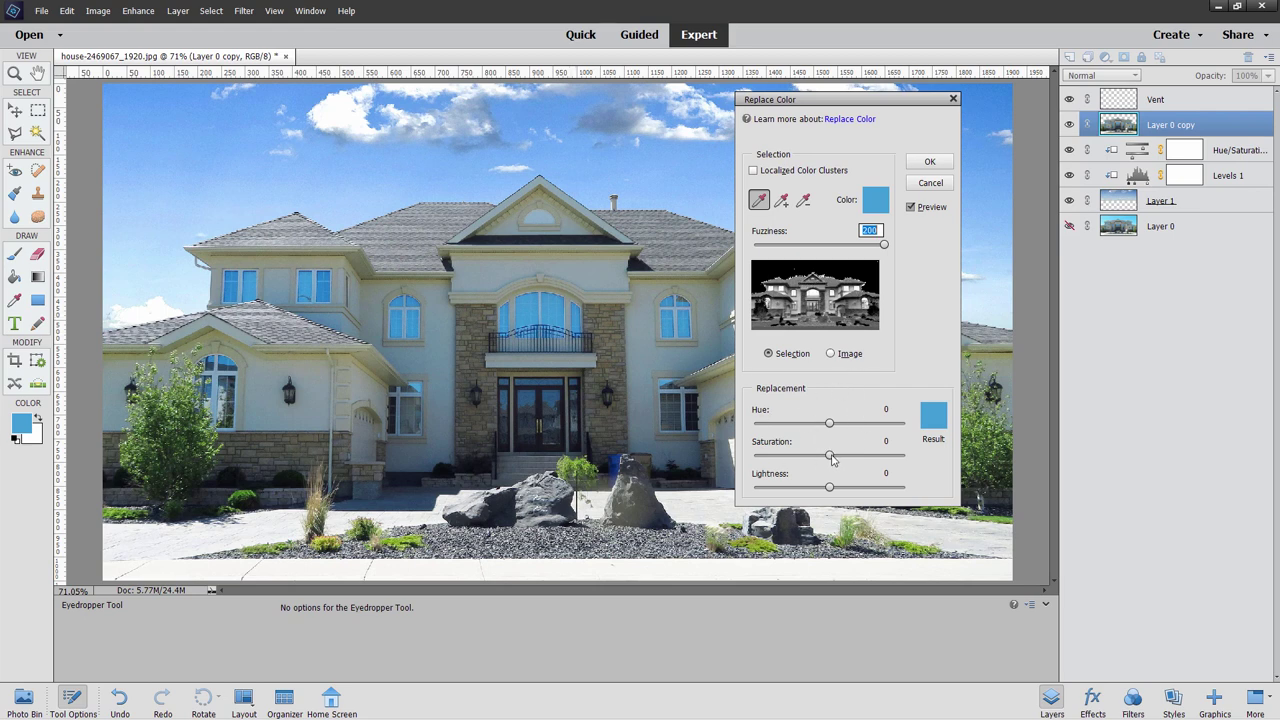
Replace the window blue with Hue +9, Saturation -24 and Lightness +14, compare the preview, and apply the change.
{"action": "left_click_drag", "start_coordinate": [830, 456], "coordinate": [831, 427]}
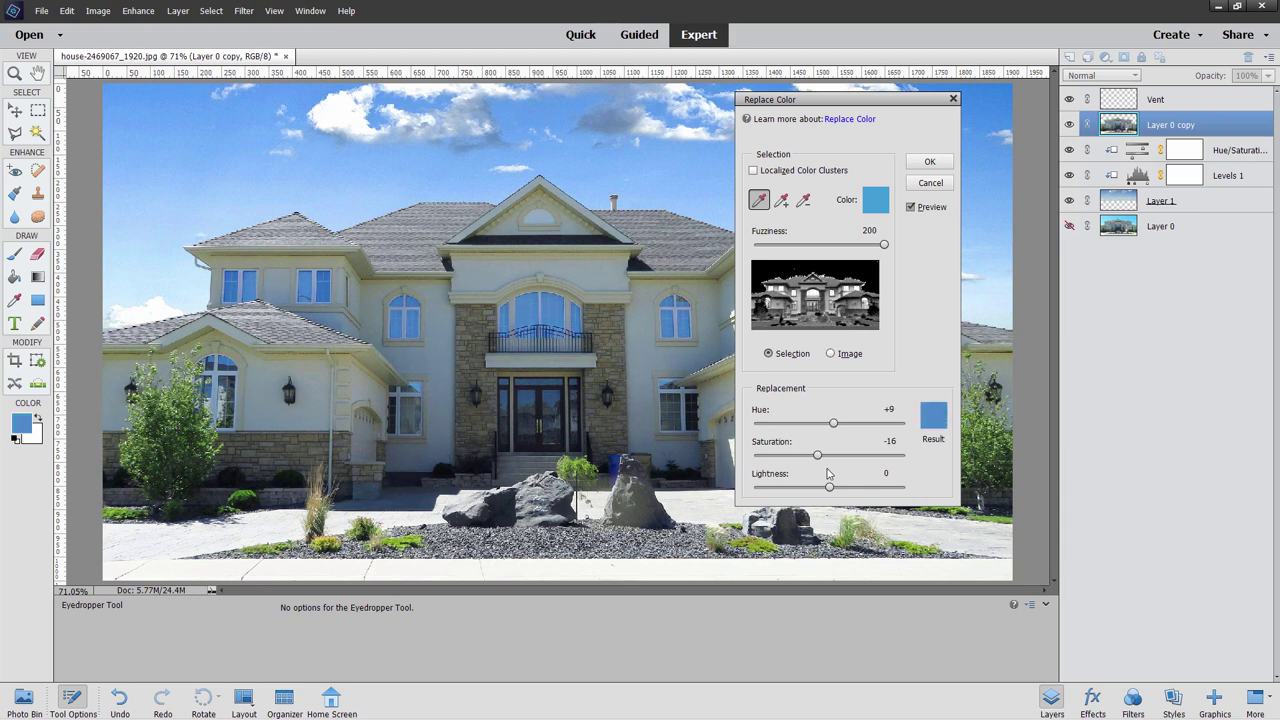
{"action": "left_click_drag", "start_coordinate": [829, 489], "coordinate": [811, 457]}
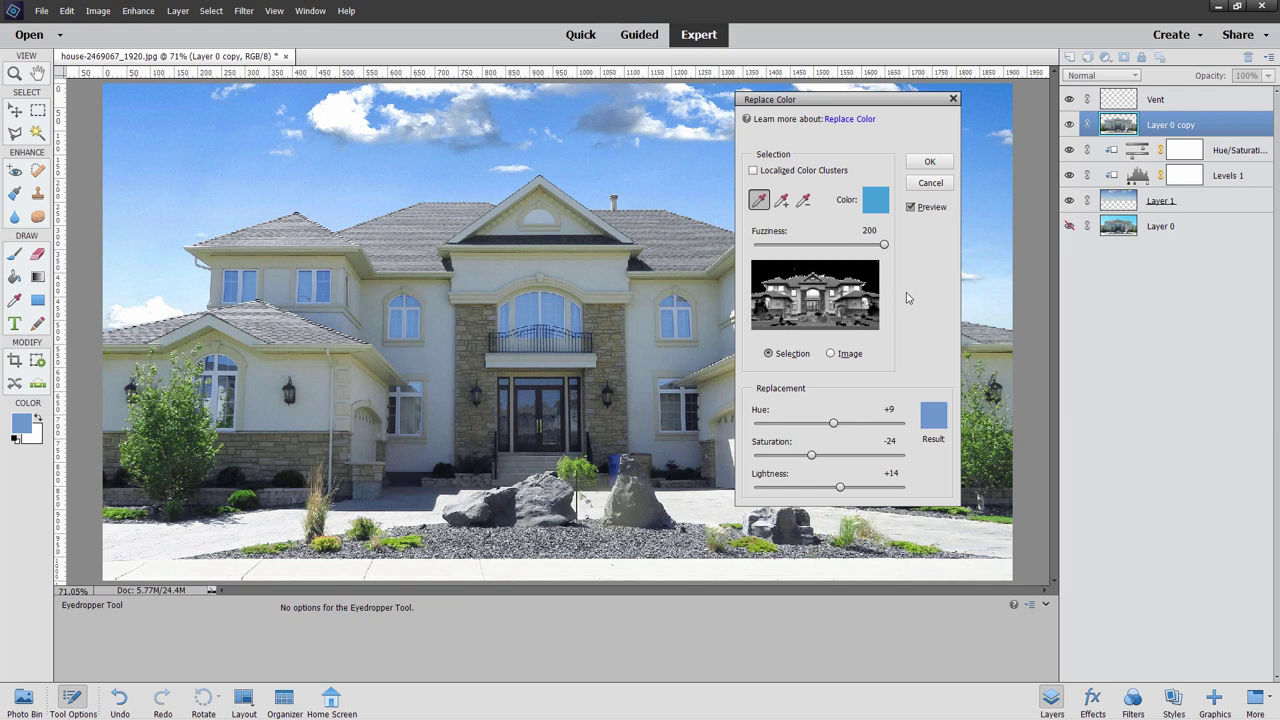
{"action": "left_click", "coordinate": [910, 208]}
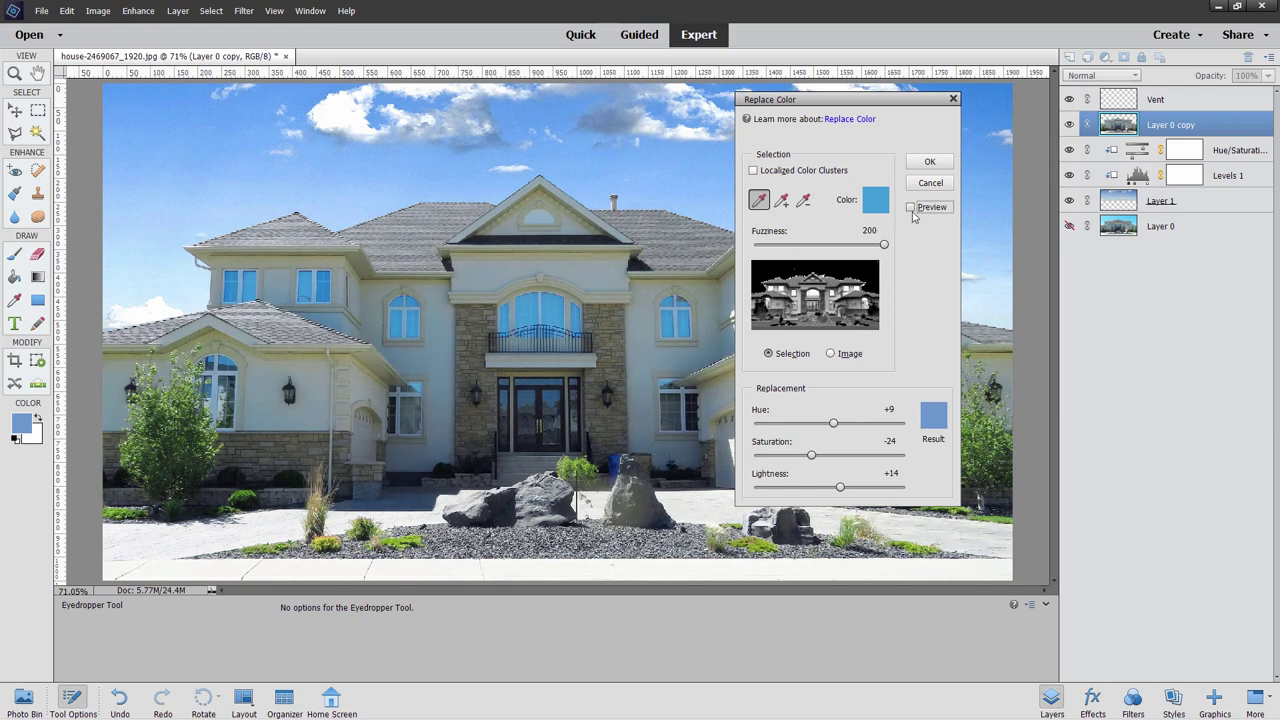
{"action": "left_click", "coordinate": [910, 208]}
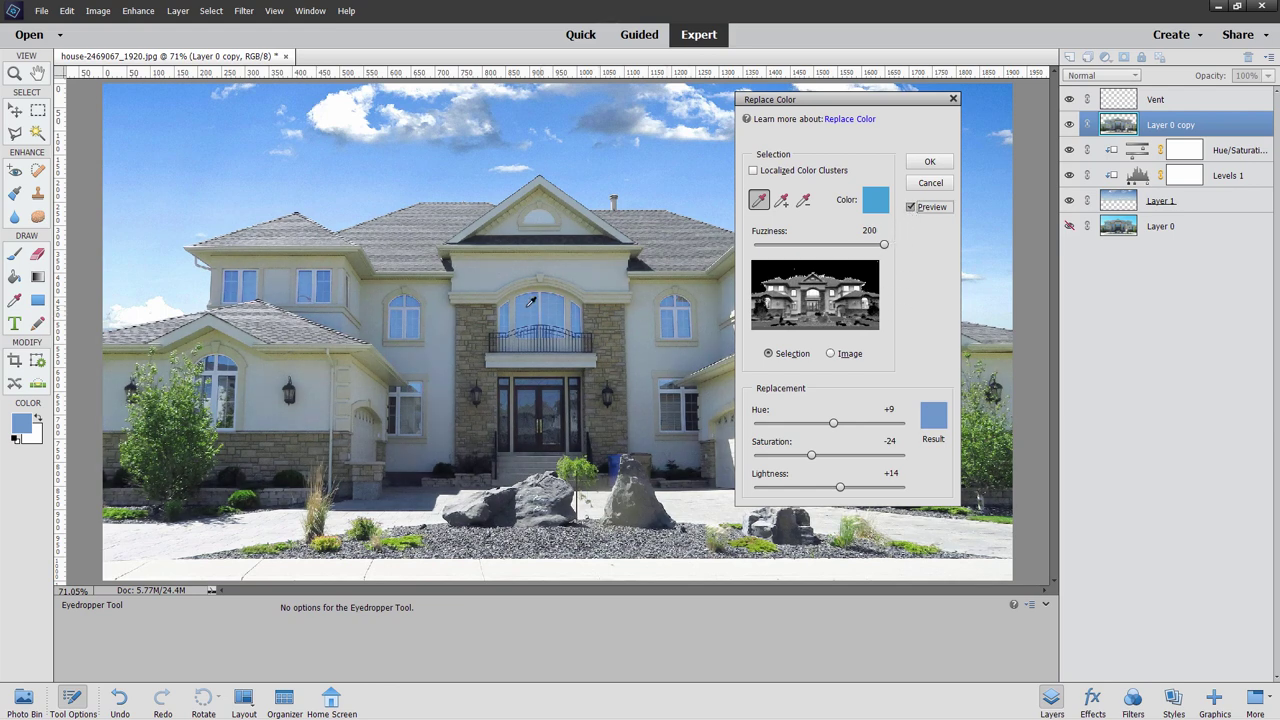
{"action": "left_click", "coordinate": [931, 160]}
{"action": "key", "text": "v"}
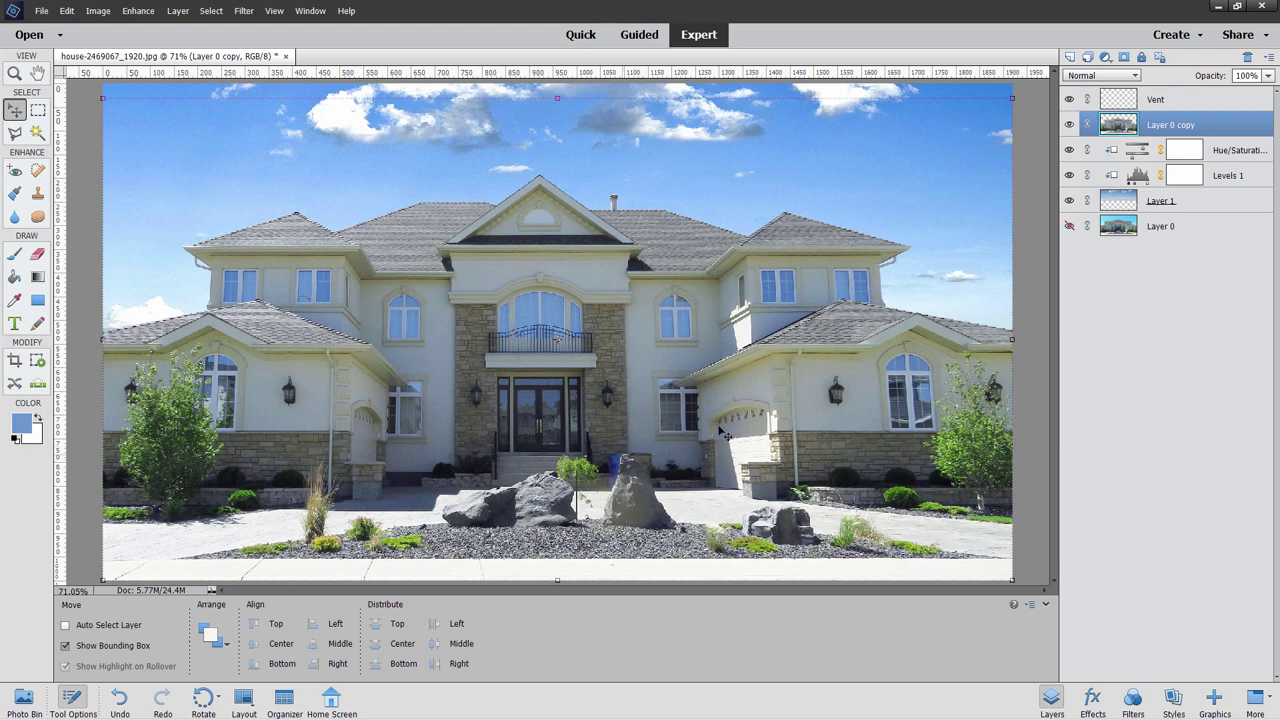
Trace the upright rock's edge with the Polygonal Lasso from the pavement on one side, over its peak, to the other side.
{"action": "left_click", "coordinate": [16, 76]}
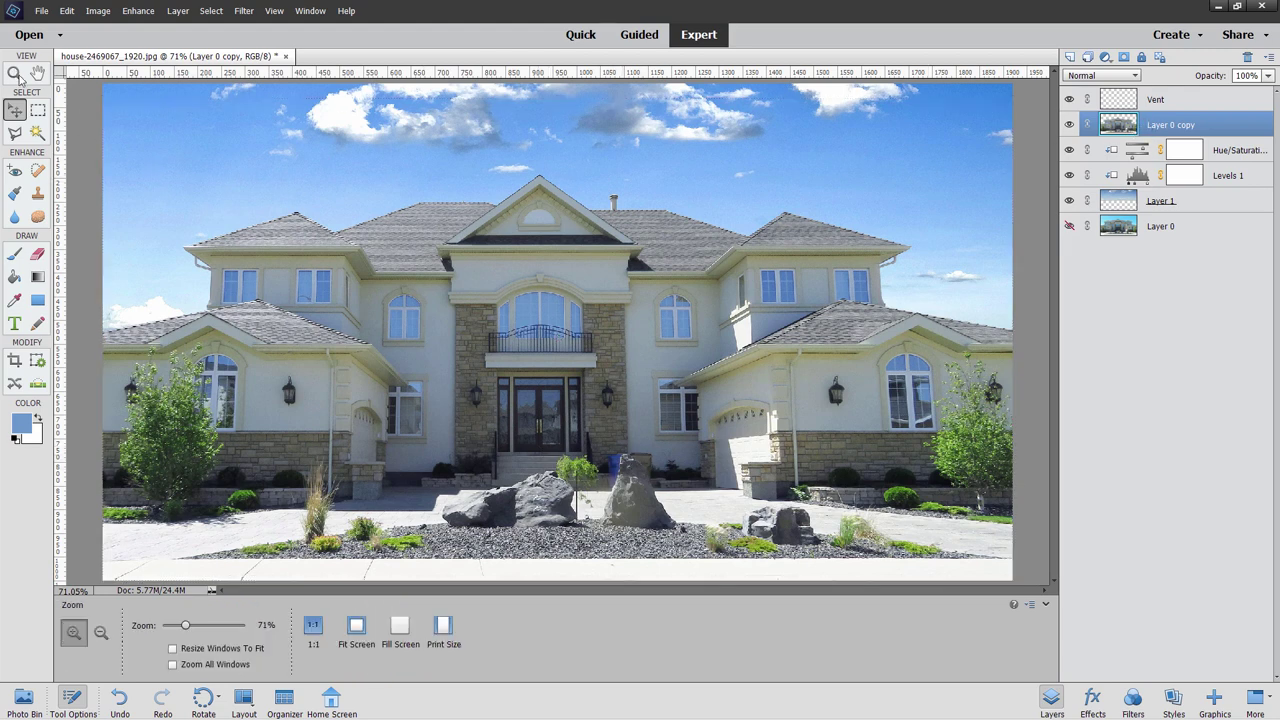
{"action": "left_click", "coordinate": [630, 458]}
{"action": "left_click", "coordinate": [628, 468]}
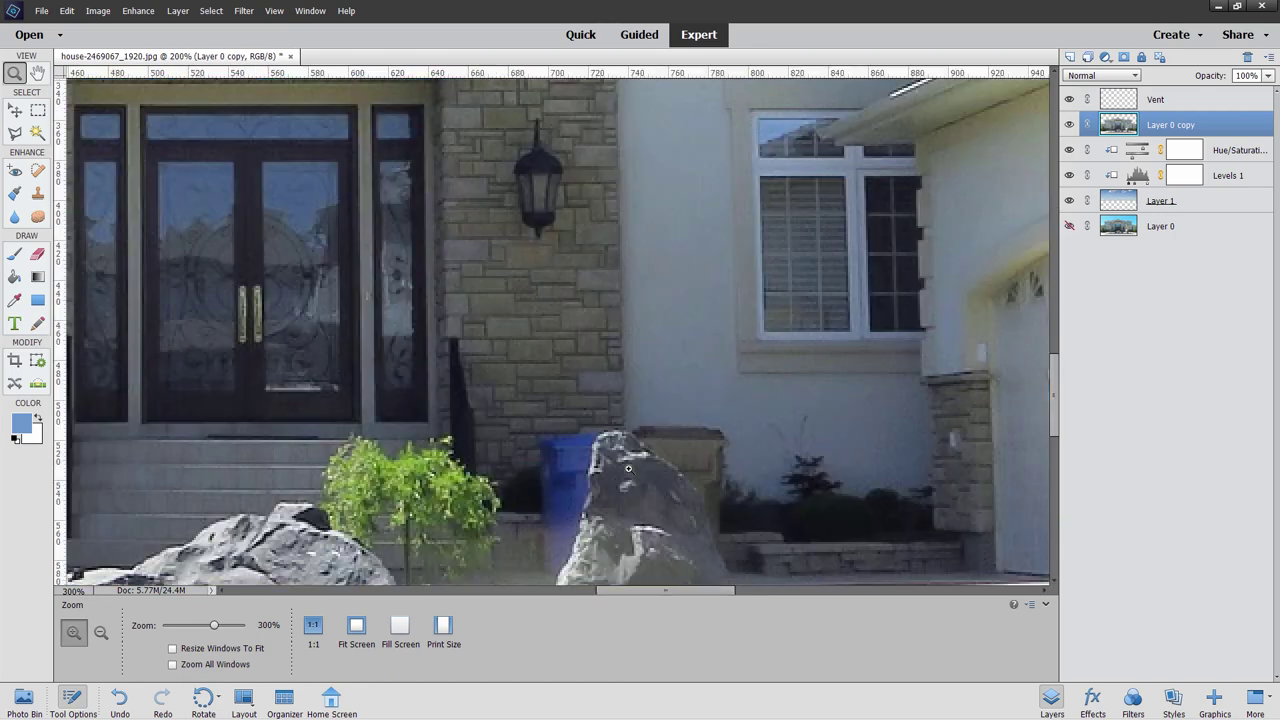
{"action": "left_click", "coordinate": [628, 468]}
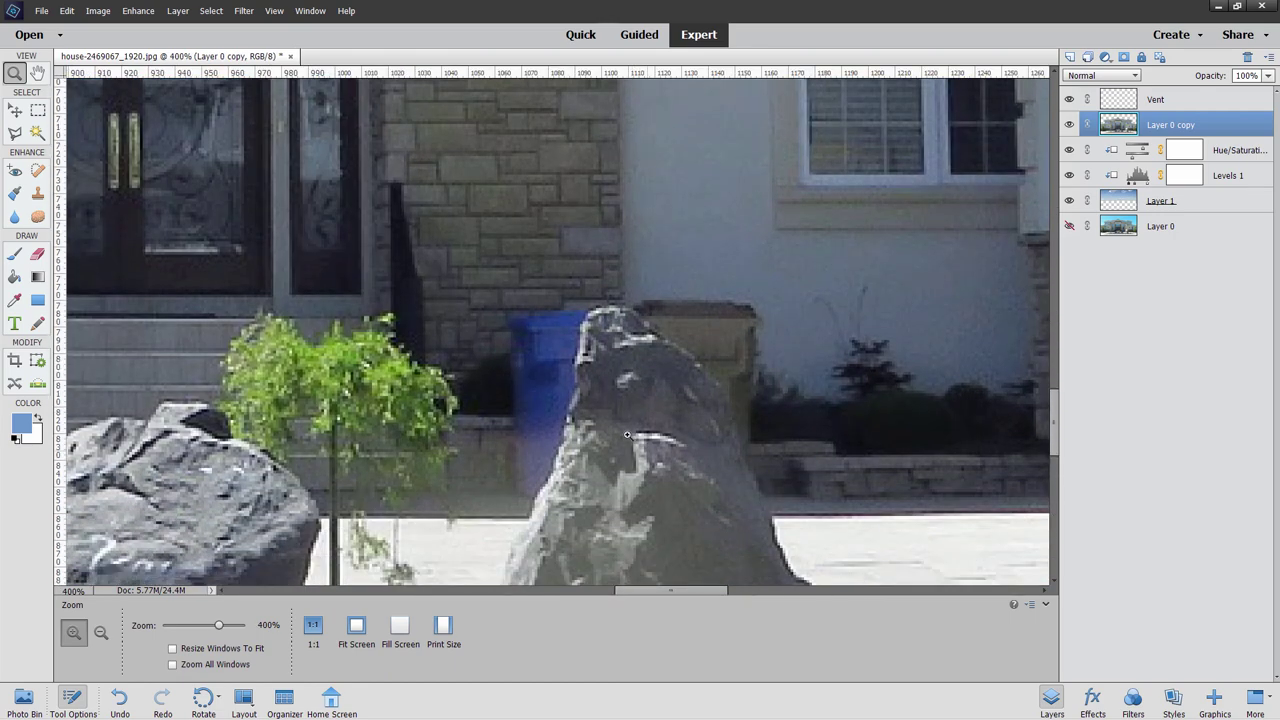
{"action": "left_click", "coordinate": [626, 433]}
{"action": "scroll", "coordinate": [622, 393], "scroll_direction": "down", "scroll_amount": 1}
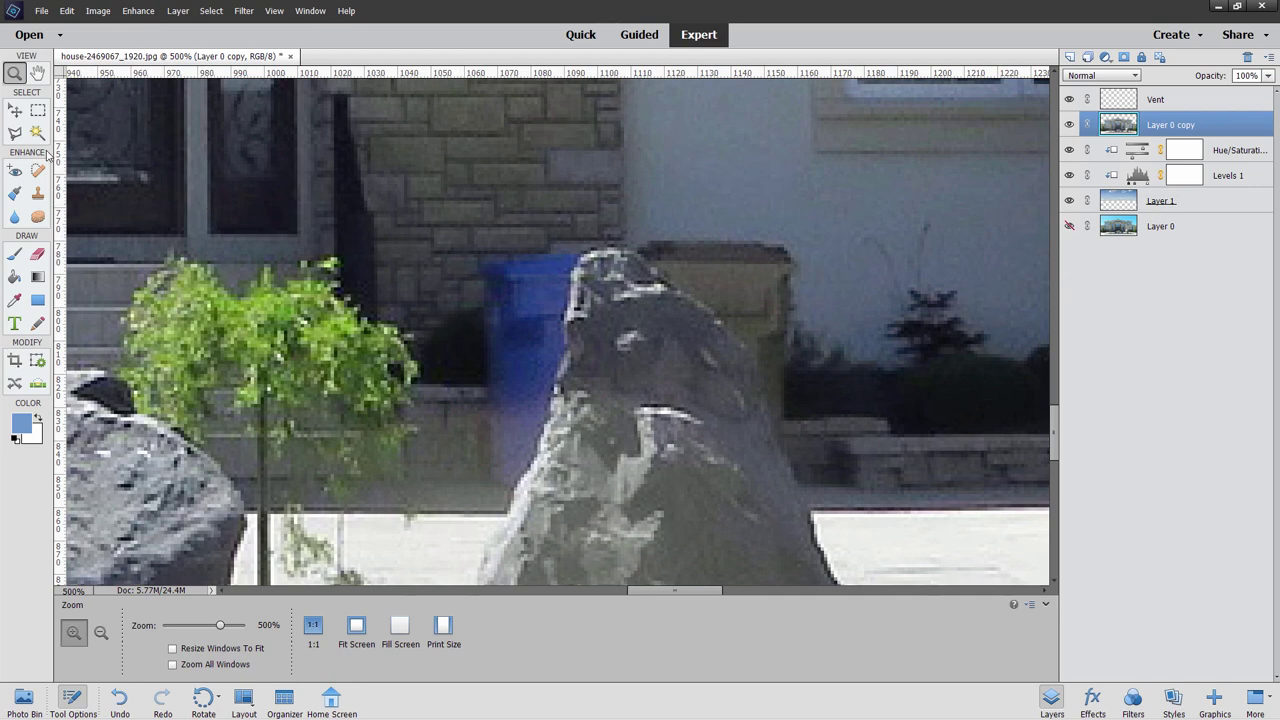
{"action": "left_click", "coordinate": [16, 138]}
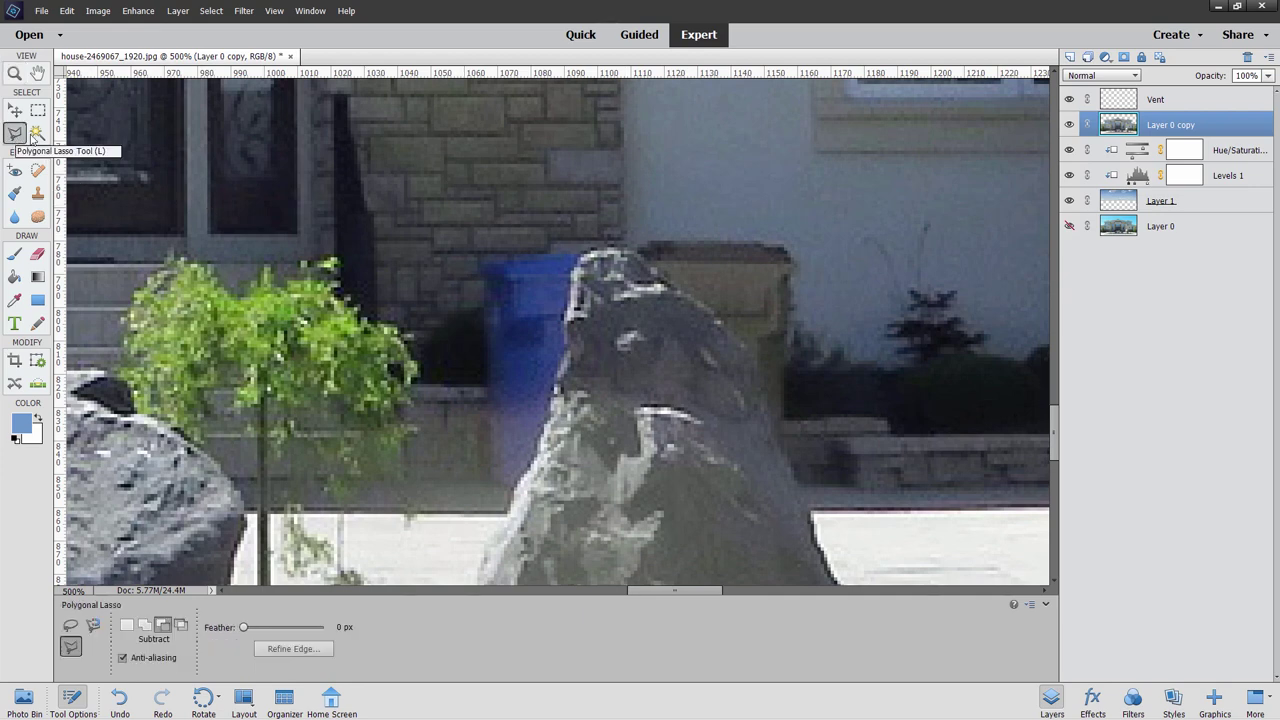
{"action": "left_click", "coordinate": [507, 514]}
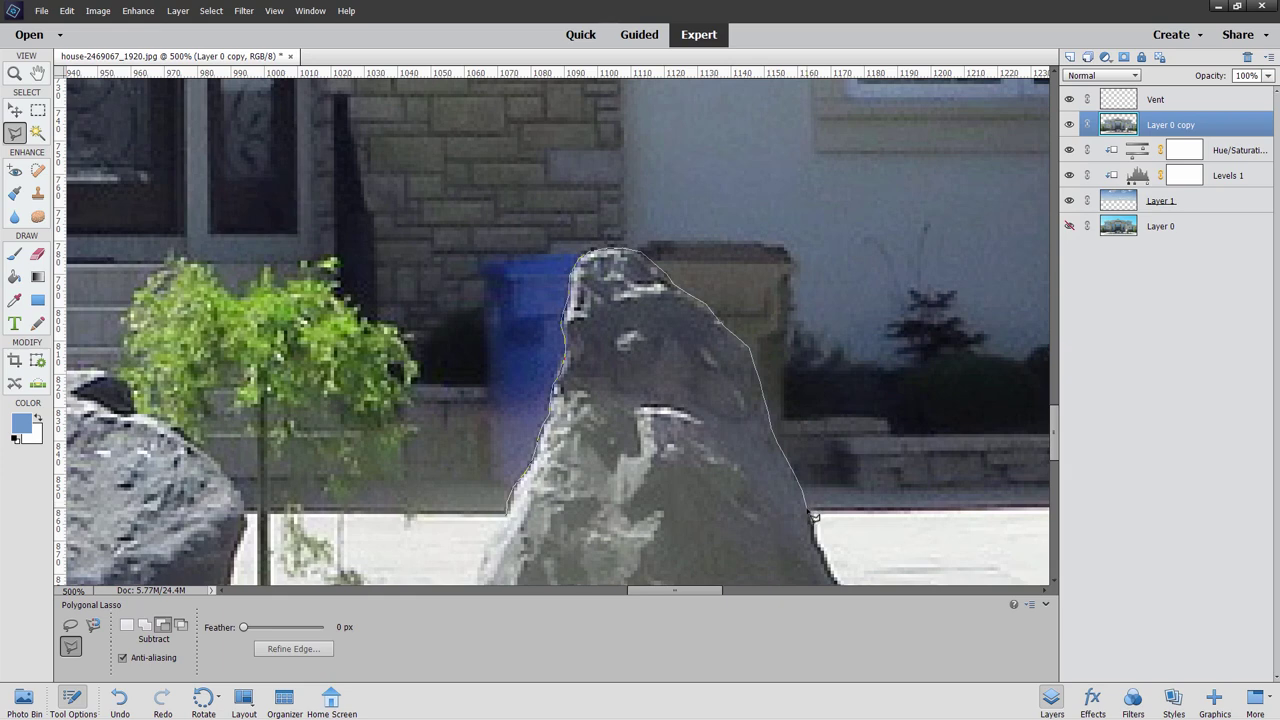
{"action": "left_click", "coordinate": [808, 505]}
Carry the lasso outline around the bins and house wall behind the rock and close the selection, leaving the rock outside it.
{"action": "left_click", "coordinate": [950, 507]}
{"action": "left_click", "coordinate": [934, 154]}
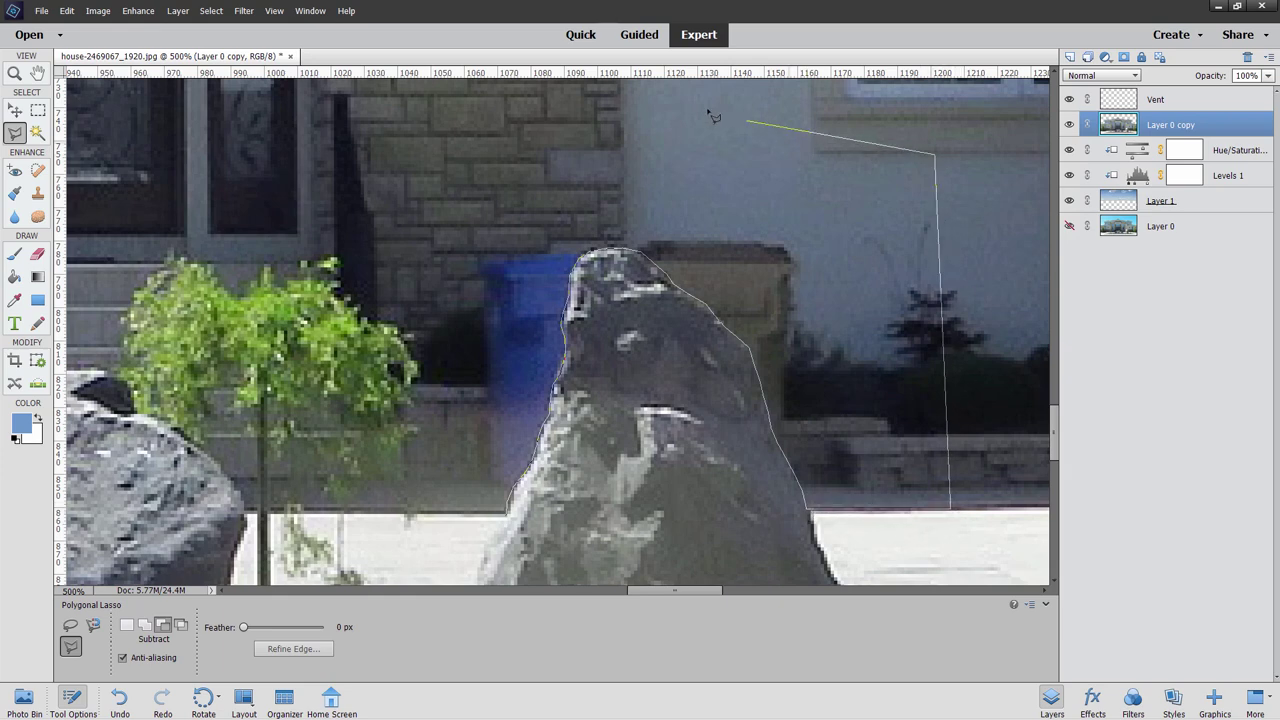
{"action": "left_click", "coordinate": [615, 104]}
{"action": "left_click", "coordinate": [390, 152]}
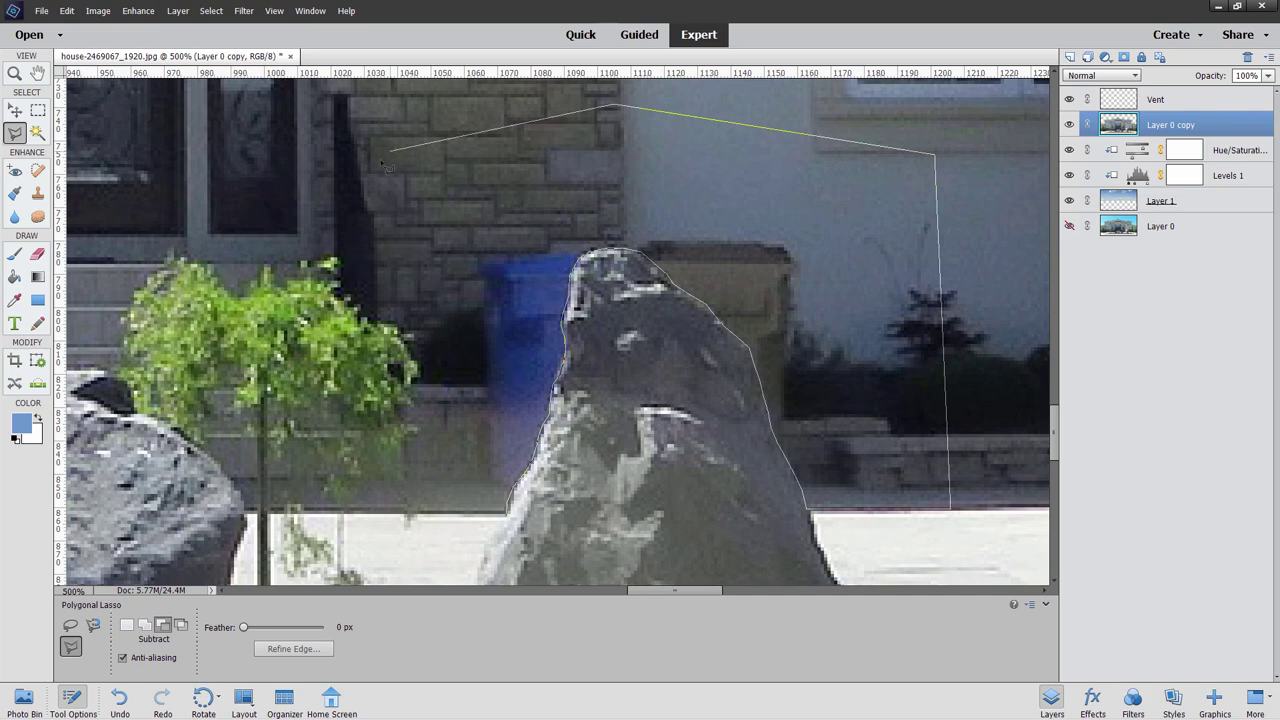
{"action": "left_click", "coordinate": [350, 219]}
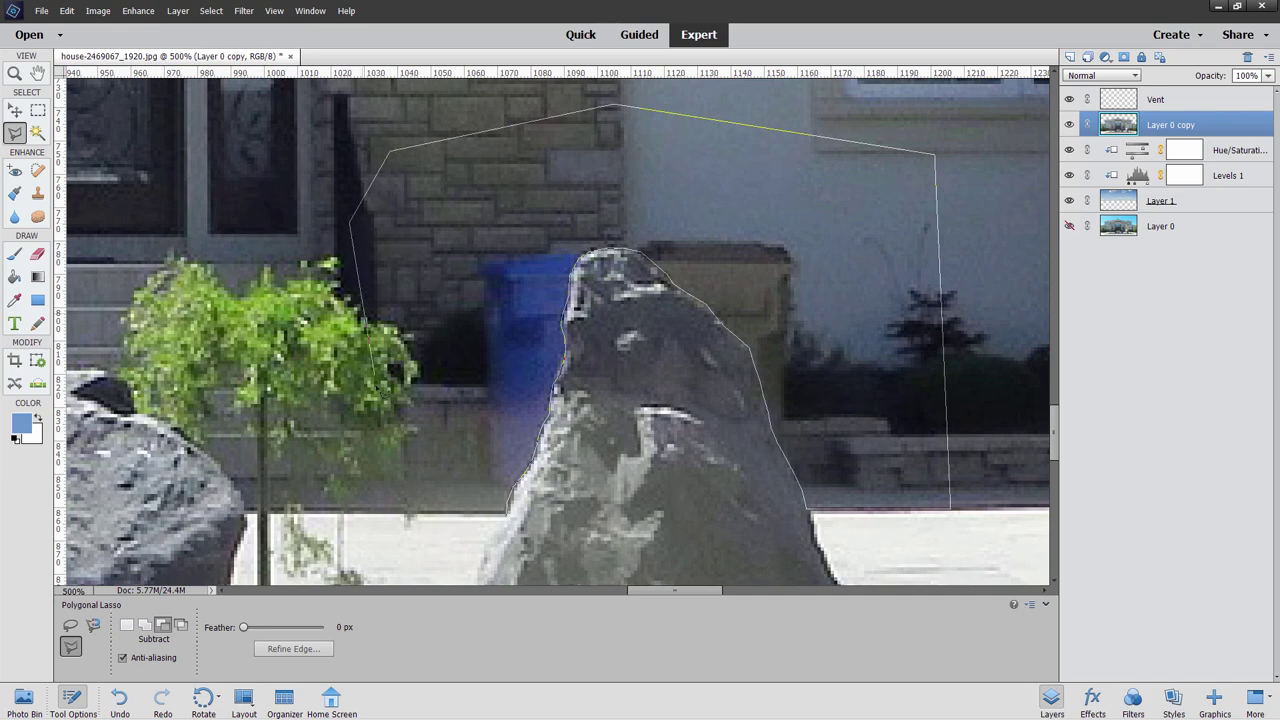
{"action": "left_click", "coordinate": [386, 511]}
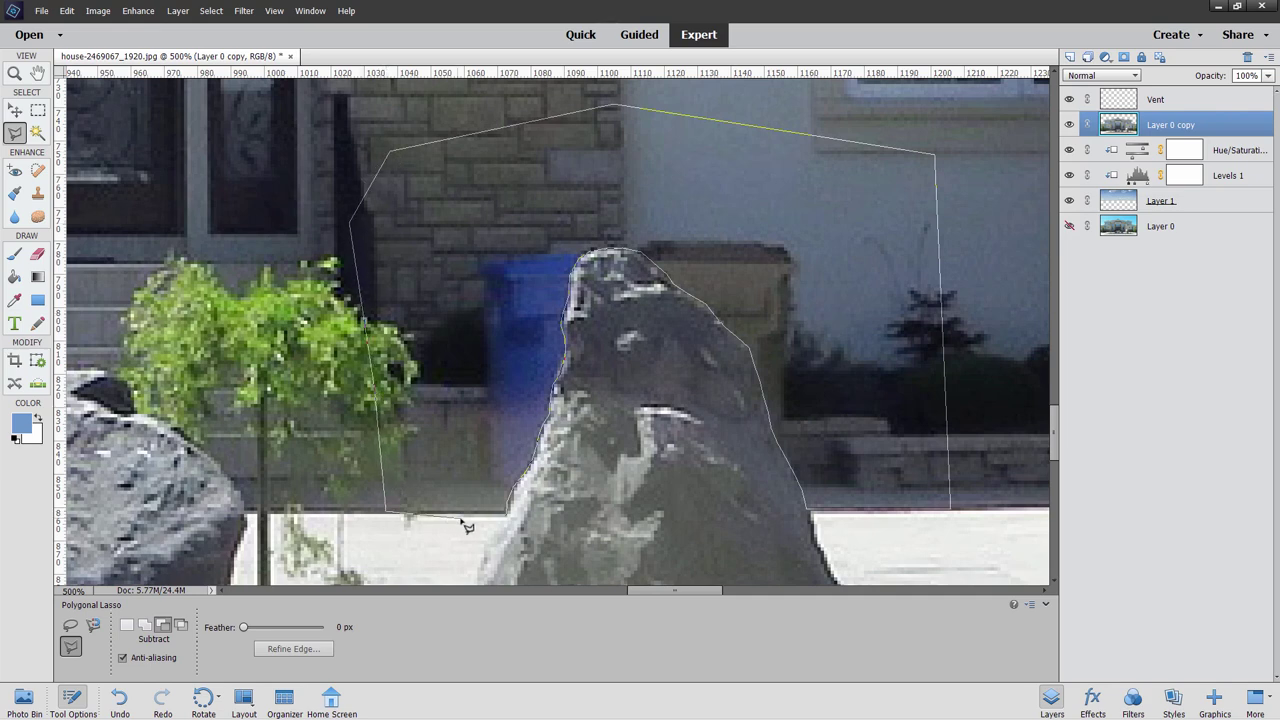
{"action": "left_click", "coordinate": [510, 503]}
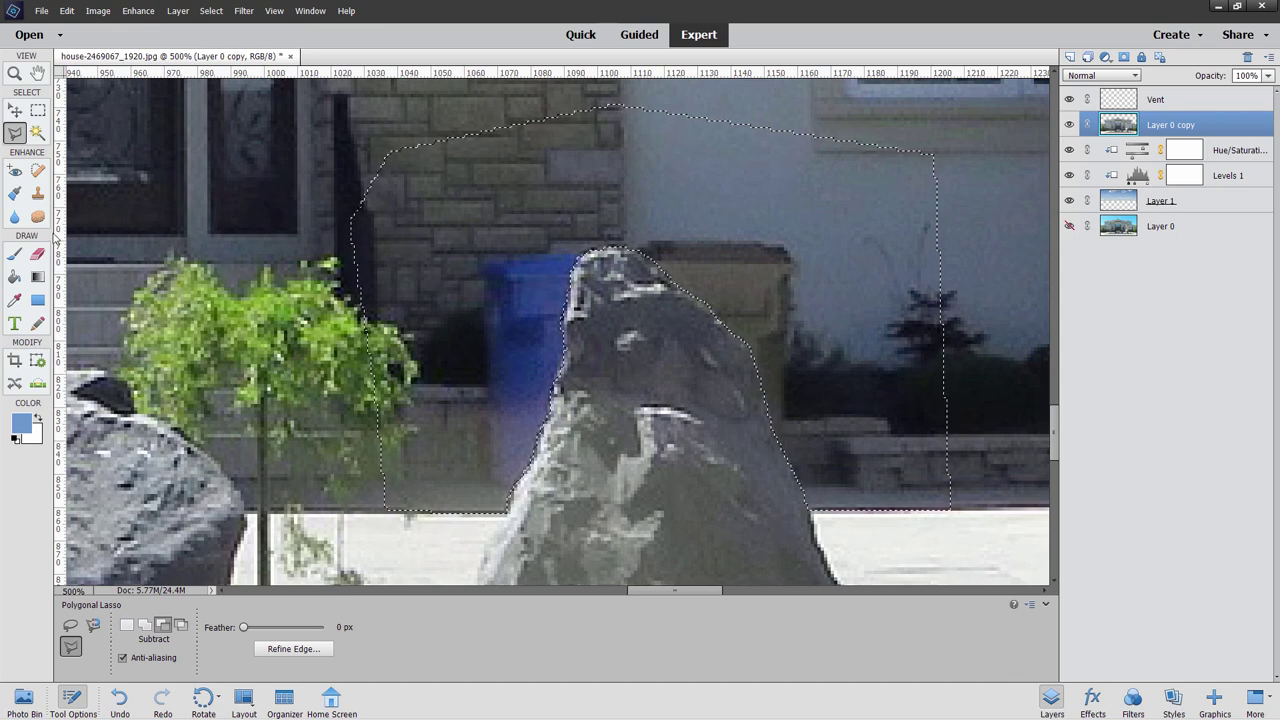
Set the Clone Stamp size to 16 px and clone the stone wall over the upper part of the blue bin.
{"action": "left_click", "coordinate": [38, 193]}
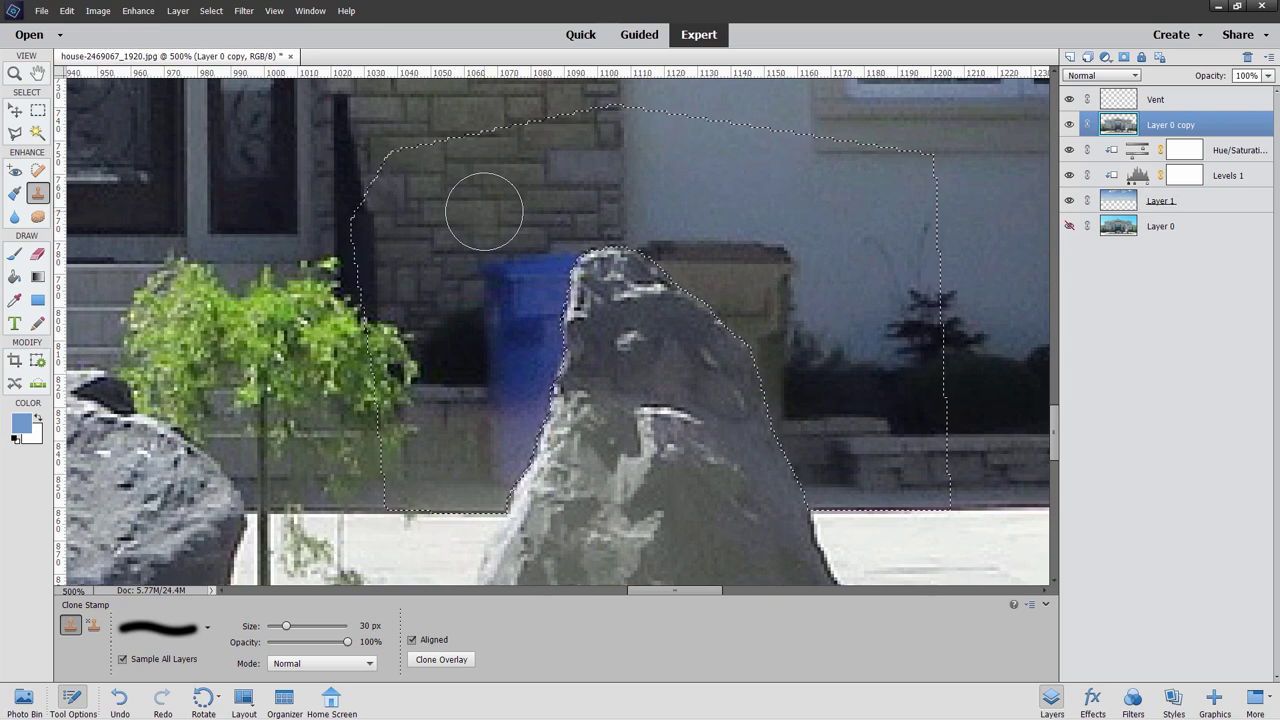
{"action": "left_click", "coordinate": [287, 629]}
{"action": "left_click_drag", "start_coordinate": [286, 630], "coordinate": [276, 630]}
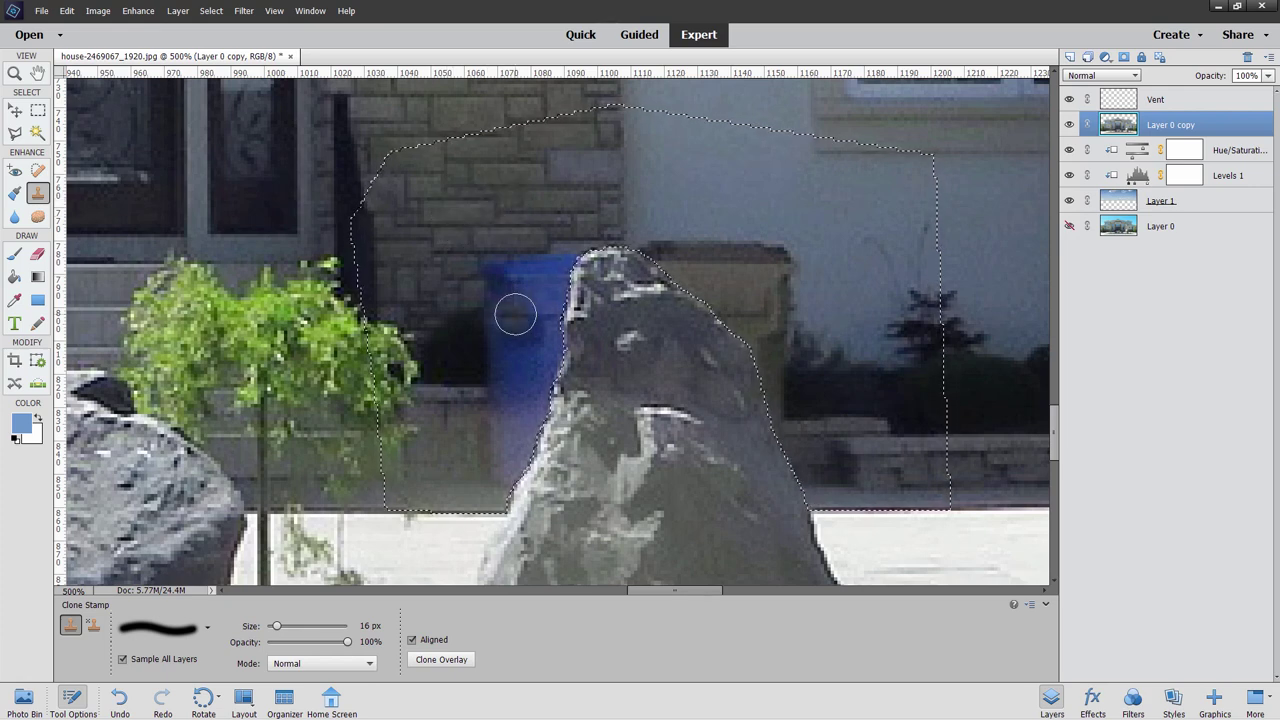
{"action": "left_click", "coordinate": [511, 215], "text": "alt"}
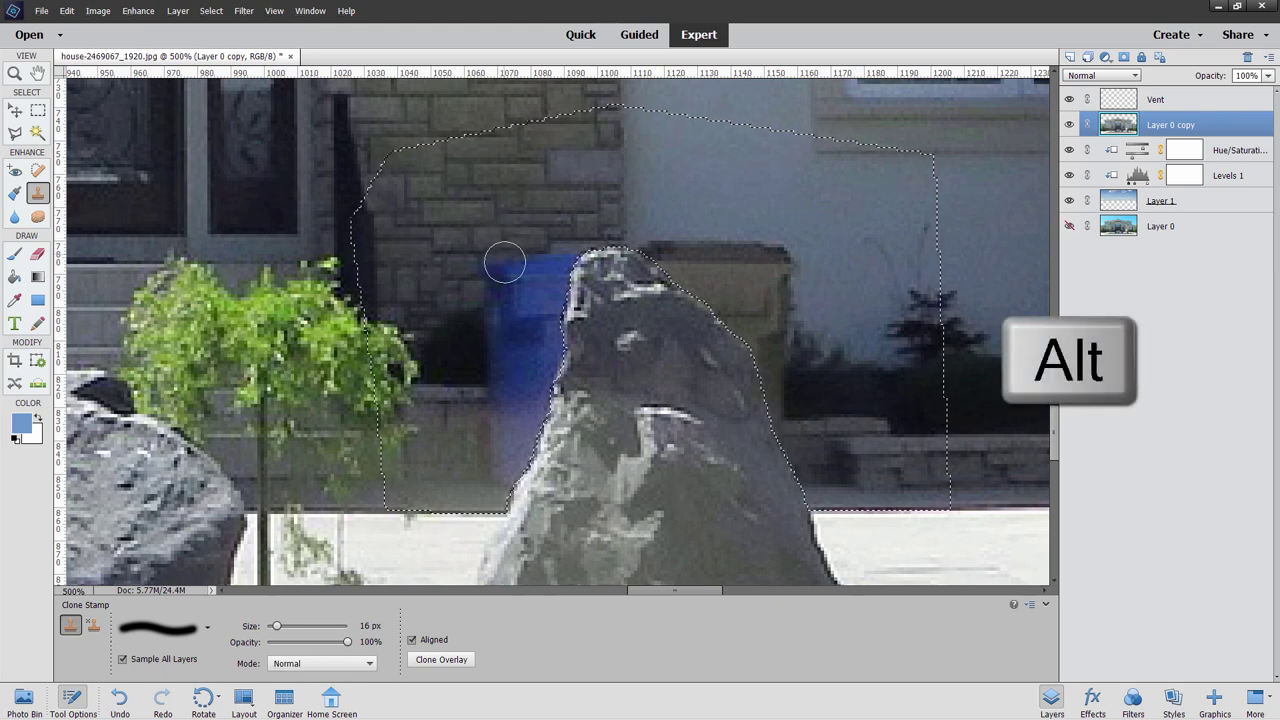
{"action": "mouse_move", "coordinate": [528, 262]}
{"action": "left_mouse_down"}
{"action": "mouse_move", "coordinate": [562, 258]}
{"action": "mouse_move", "coordinate": [494, 272]}
{"action": "mouse_move", "coordinate": [539, 279]}
{"action": "mouse_move", "coordinate": [487, 303]}
{"action": "mouse_move", "coordinate": [545, 298]}
{"action": "mouse_move", "coordinate": [530, 276]}
{"action": "mouse_move", "coordinate": [514, 300]}
{"action": "mouse_move", "coordinate": [559, 298]}
{"action": "mouse_move", "coordinate": [511, 315]}
{"action": "mouse_move", "coordinate": [551, 322]}
{"action": "mouse_move", "coordinate": [517, 338]}
{"action": "mouse_move", "coordinate": [558, 356]}
{"action": "left_mouse_up"}
{"action": "left_click", "coordinate": [511, 246], "text": "alt"}
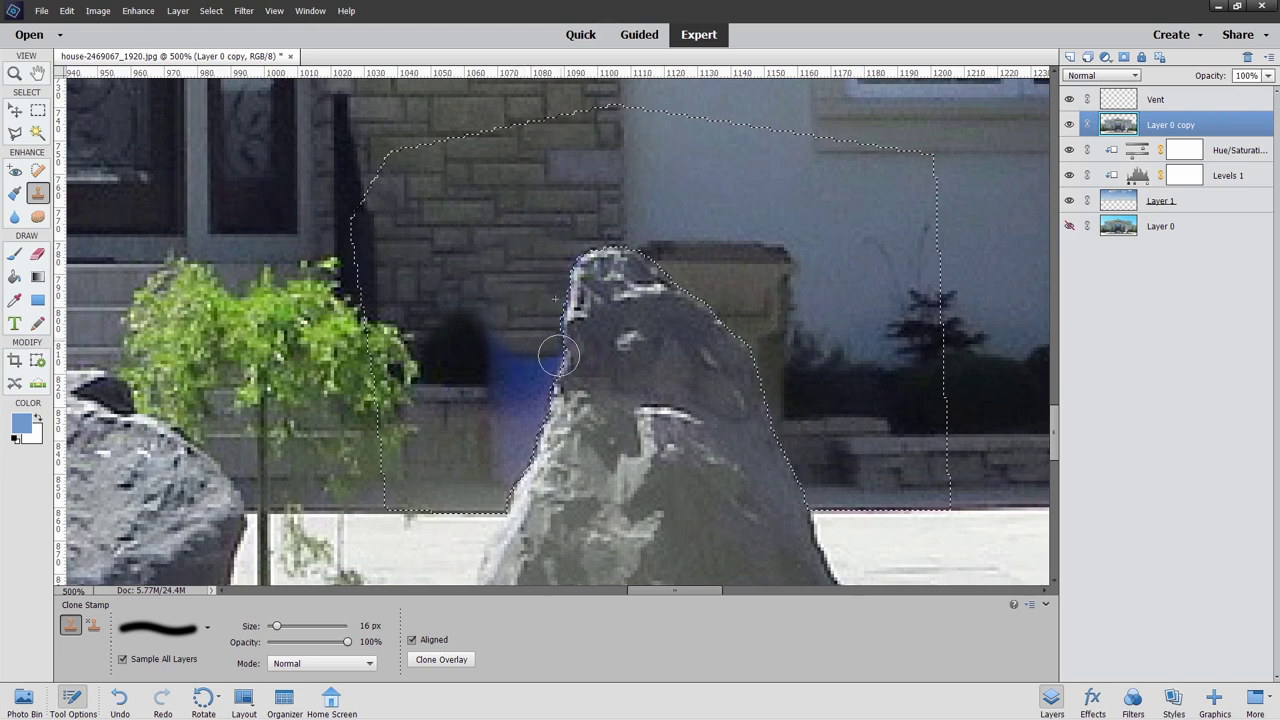
Clone the dark shrub and the low retaining wall over the rest of the blue bin.
{"action": "left_click", "coordinate": [448, 352], "text": "alt"}
{"action": "left_click_drag", "start_coordinate": [480, 347], "coordinate": [471, 400]}
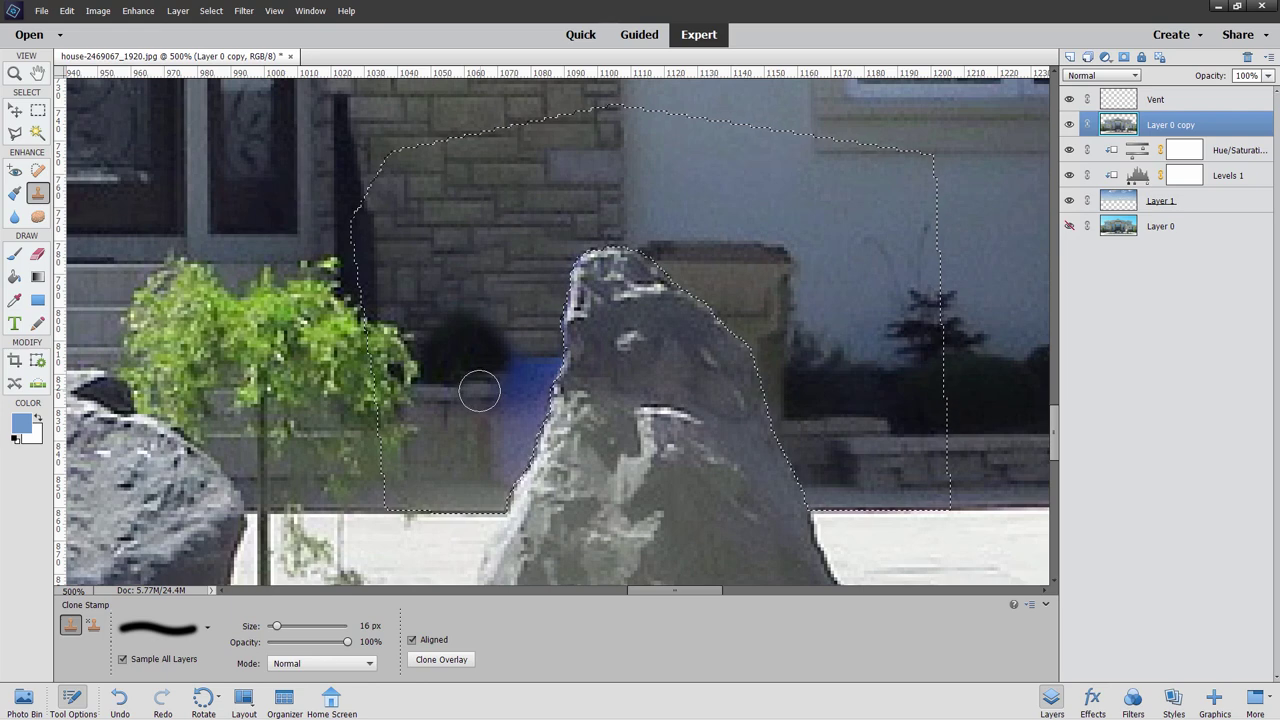
{"action": "mouse_move", "coordinate": [480, 393]}
{"action": "left_mouse_down"}
{"action": "mouse_move", "coordinate": [509, 380]}
{"action": "mouse_move", "coordinate": [466, 414]}
{"action": "mouse_move", "coordinate": [445, 395]}
{"action": "mouse_move", "coordinate": [537, 378]}
{"action": "mouse_move", "coordinate": [515, 455]}
{"action": "mouse_move", "coordinate": [530, 475]}
{"action": "mouse_move", "coordinate": [542, 410]}
{"action": "left_mouse_up"}
{"action": "left_click", "coordinate": [482, 433], "text": "alt"}
{"action": "mouse_move", "coordinate": [532, 338]}
{"action": "left_mouse_down"}
{"action": "mouse_move", "coordinate": [555, 377]}
{"action": "mouse_move", "coordinate": [539, 355]}
{"action": "mouse_move", "coordinate": [566, 347]}
{"action": "mouse_move", "coordinate": [531, 357]}
{"action": "left_mouse_up"}
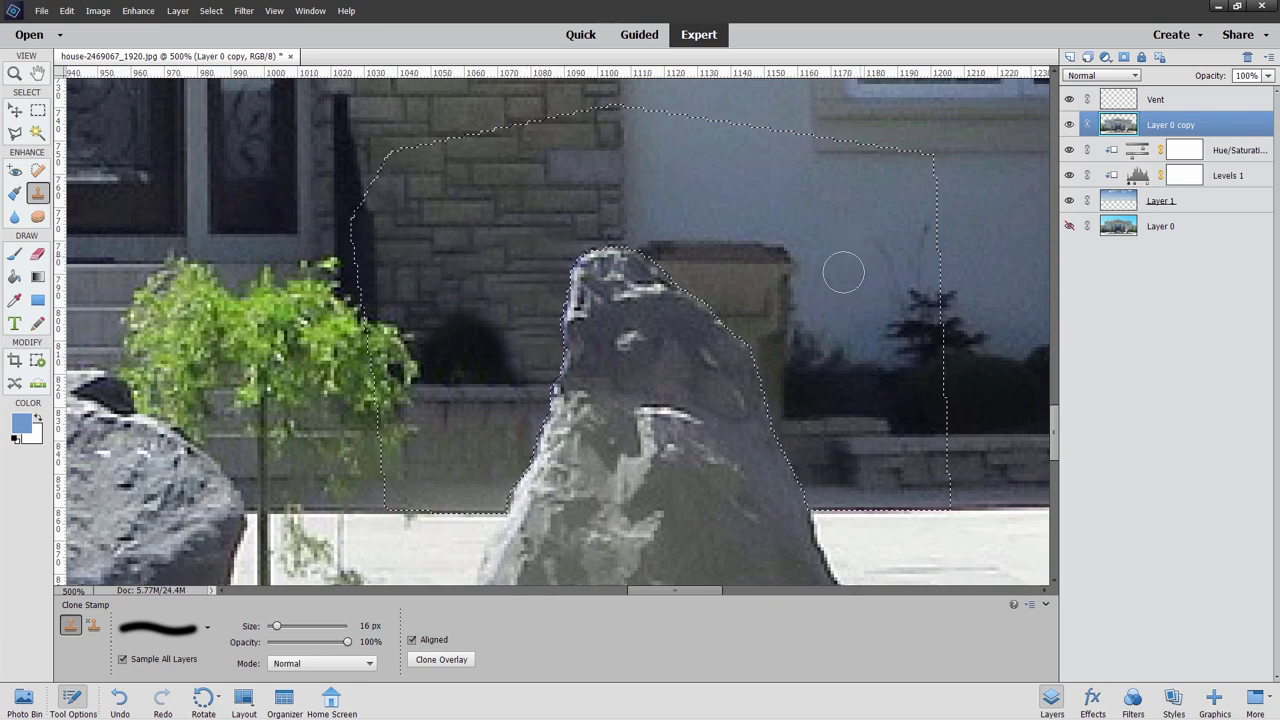
Remove the brown bin behind the rock by cloning the plain wall, dark hedge and low stone ledge over it.
{"action": "left_click", "coordinate": [668, 201], "text": "alt"}
{"action": "mouse_move", "coordinate": [663, 238]}
{"action": "left_mouse_down"}
{"action": "mouse_move", "coordinate": [704, 242]}
{"action": "mouse_move", "coordinate": [663, 253]}
{"action": "mouse_move", "coordinate": [753, 248]}
{"action": "mouse_move", "coordinate": [784, 262]}
{"action": "mouse_move", "coordinate": [700, 269]}
{"action": "mouse_move", "coordinate": [766, 277]}
{"action": "left_mouse_up"}
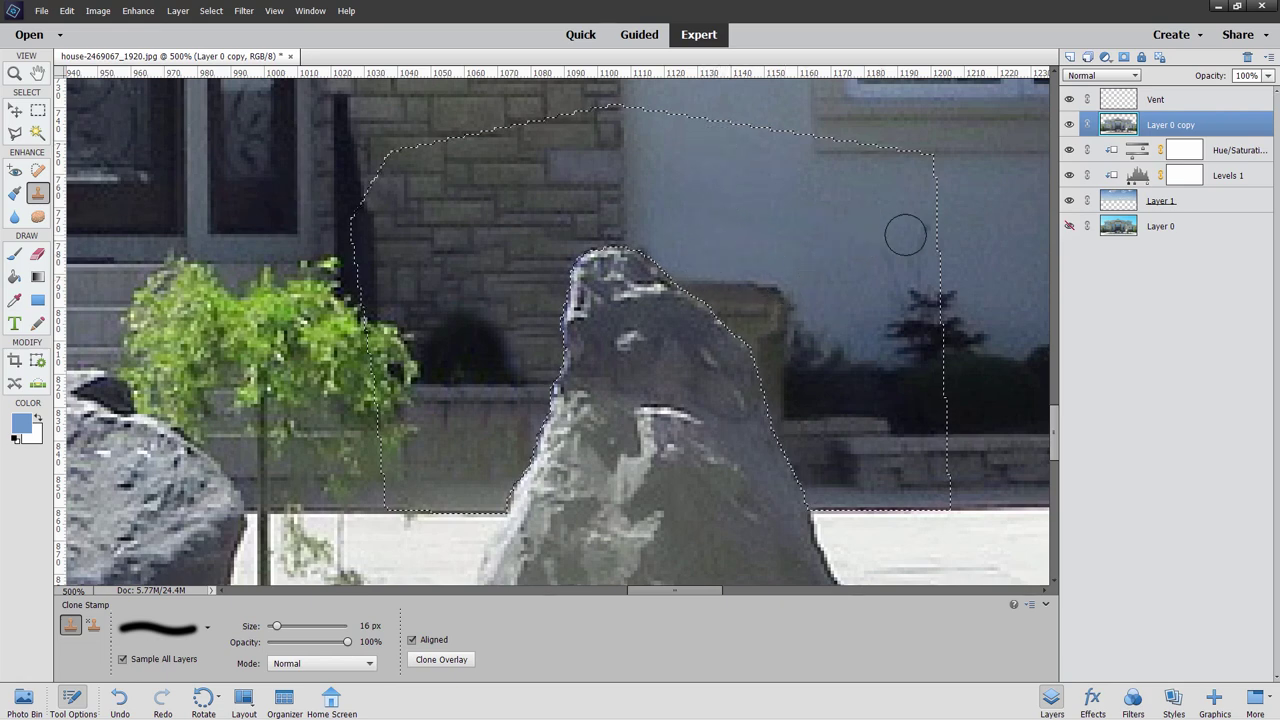
{"action": "left_click", "coordinate": [708, 240], "text": "alt"}
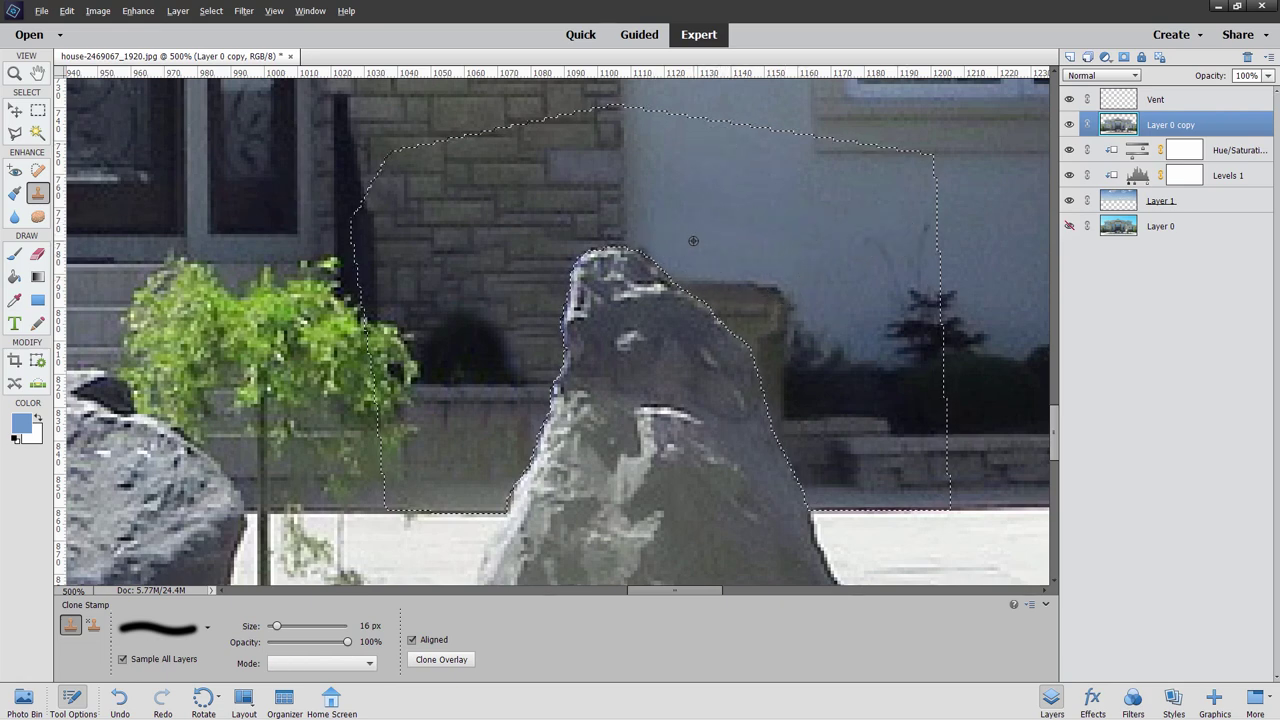
{"action": "mouse_move", "coordinate": [710, 287]}
{"action": "left_mouse_down"}
{"action": "mouse_move", "coordinate": [787, 309]}
{"action": "mouse_move", "coordinate": [726, 306]}
{"action": "mouse_move", "coordinate": [766, 314]}
{"action": "mouse_move", "coordinate": [749, 306]}
{"action": "left_mouse_up"}
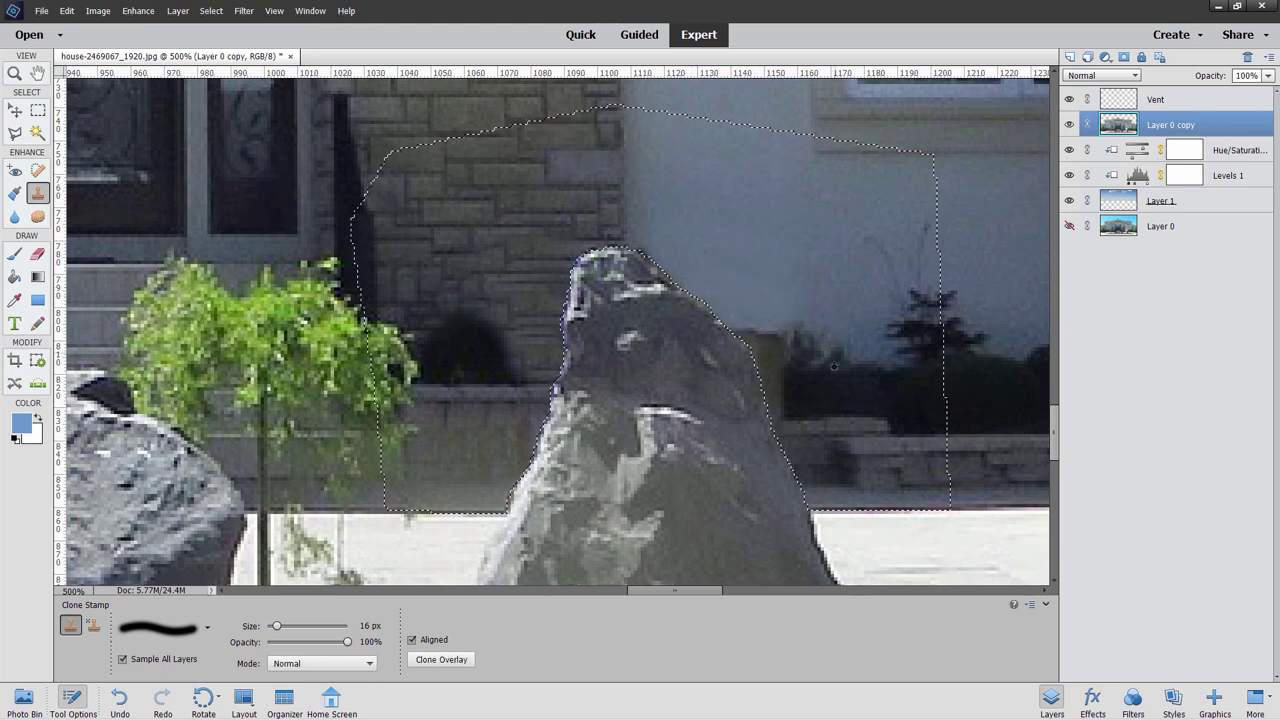
{"action": "mouse_move", "coordinate": [789, 369]}
{"action": "left_mouse_down"}
{"action": "mouse_move", "coordinate": [757, 354]}
{"action": "mouse_move", "coordinate": [764, 346]}
{"action": "left_mouse_up"}
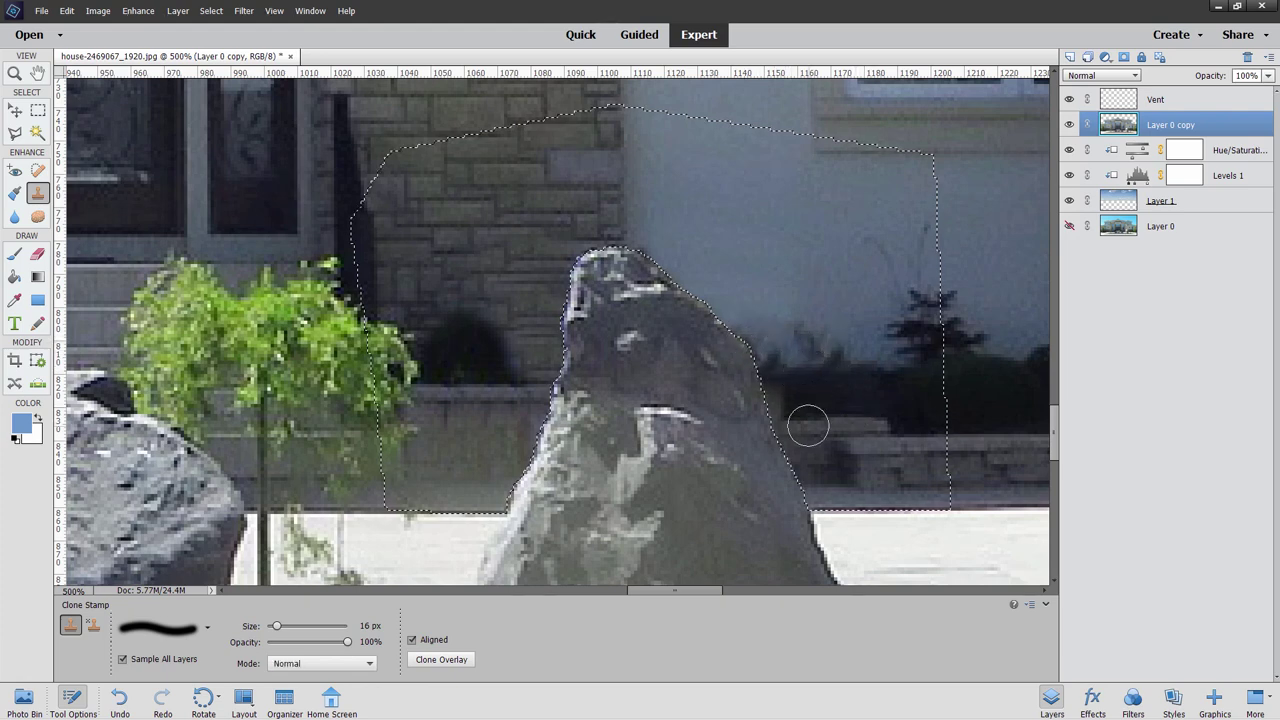
{"action": "mouse_move", "coordinate": [791, 423]}
{"action": "left_mouse_down"}
{"action": "mouse_move", "coordinate": [777, 399]}
{"action": "mouse_move", "coordinate": [777, 414]}
{"action": "left_mouse_up"}
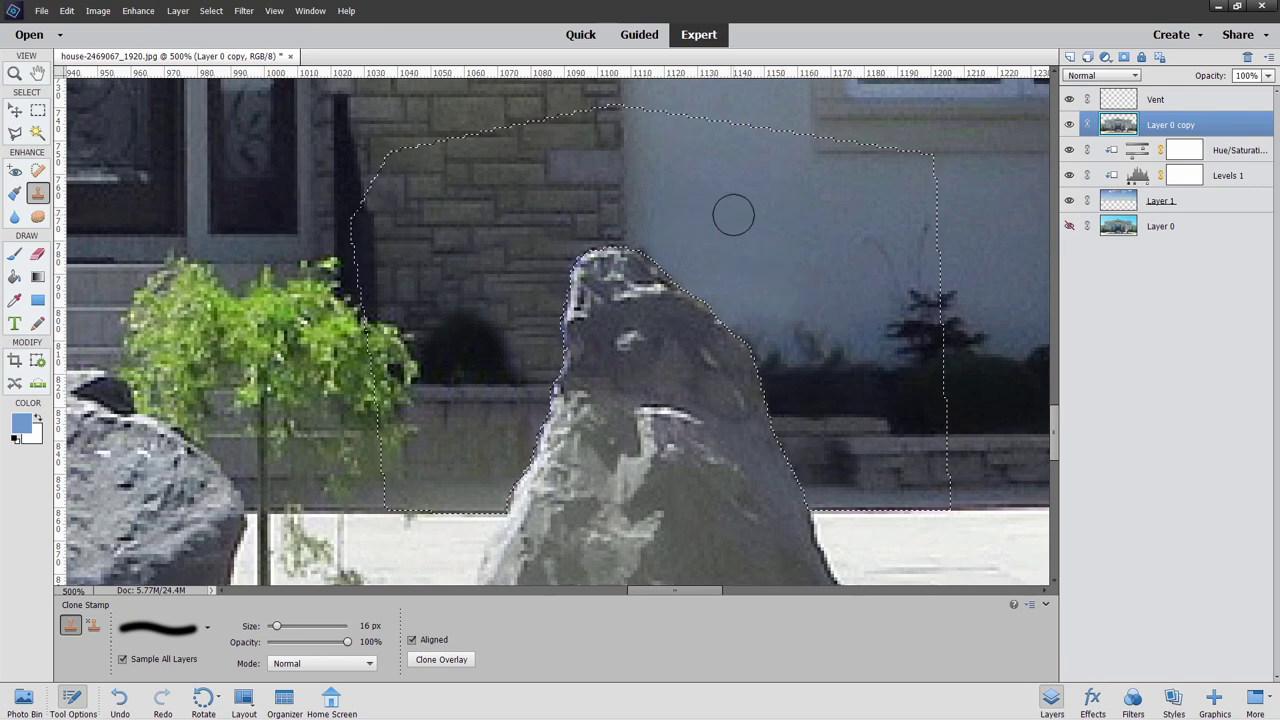
Even out the retouched plain wall with a 39 px Clone Stamp brush sampled from that wall, undoing misplaced strokes.
{"action": "left_click_drag", "start_coordinate": [276, 626], "coordinate": [292, 632]}
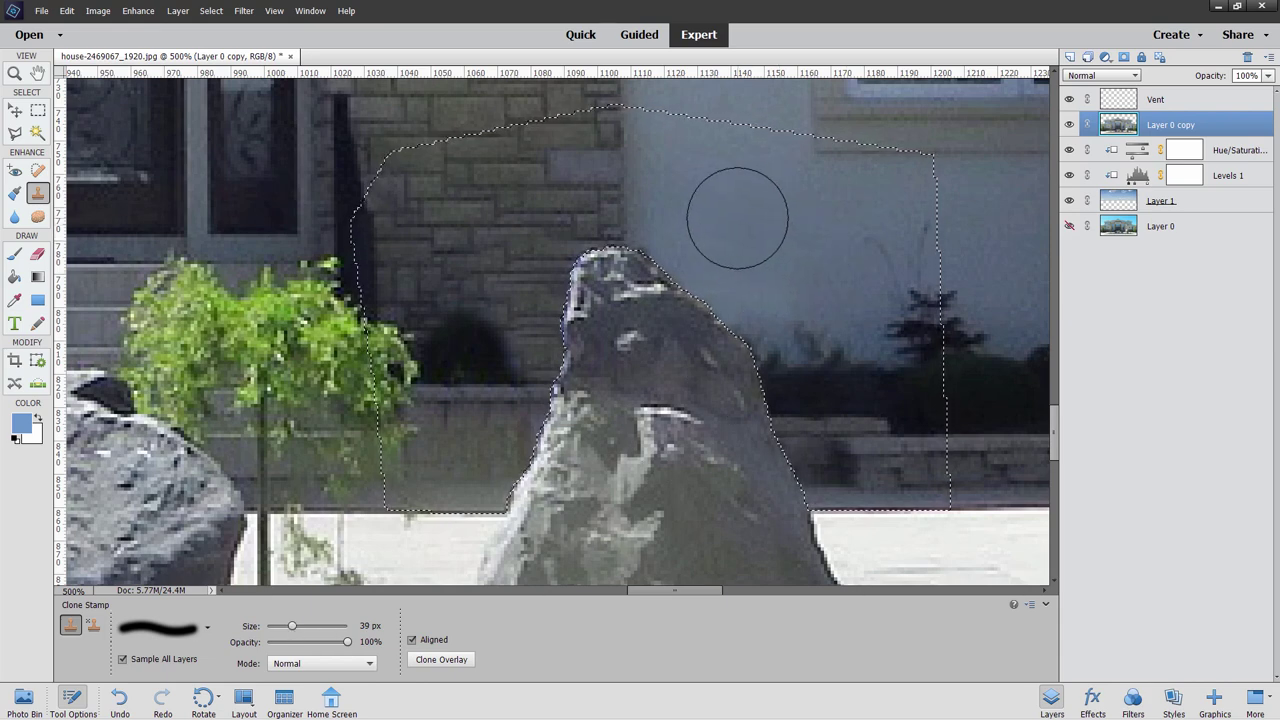
{"action": "left_click", "coordinate": [737, 218], "text": "alt"}
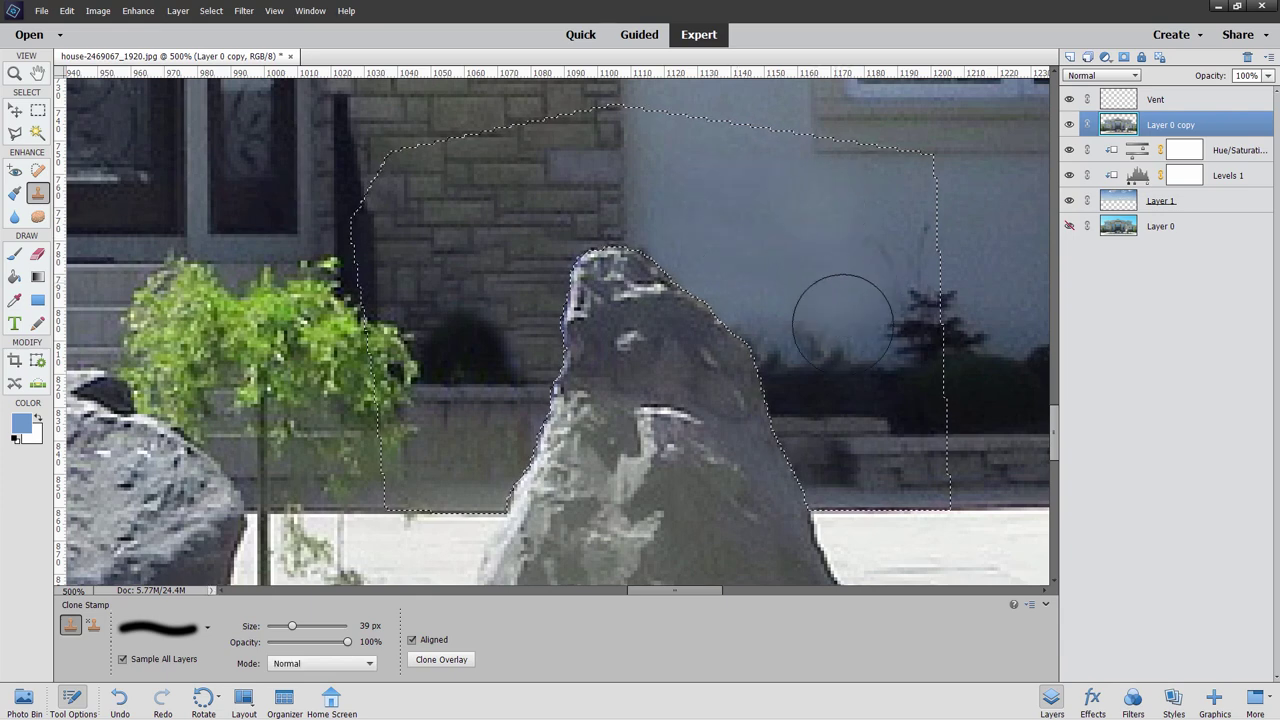
{"action": "mouse_move", "coordinate": [826, 306]}
{"action": "left_mouse_down"}
{"action": "mouse_move", "coordinate": [837, 345]}
{"action": "mouse_move", "coordinate": [874, 349]}
{"action": "left_mouse_up"}
{"action": "key", "text": "ctrl+z"}
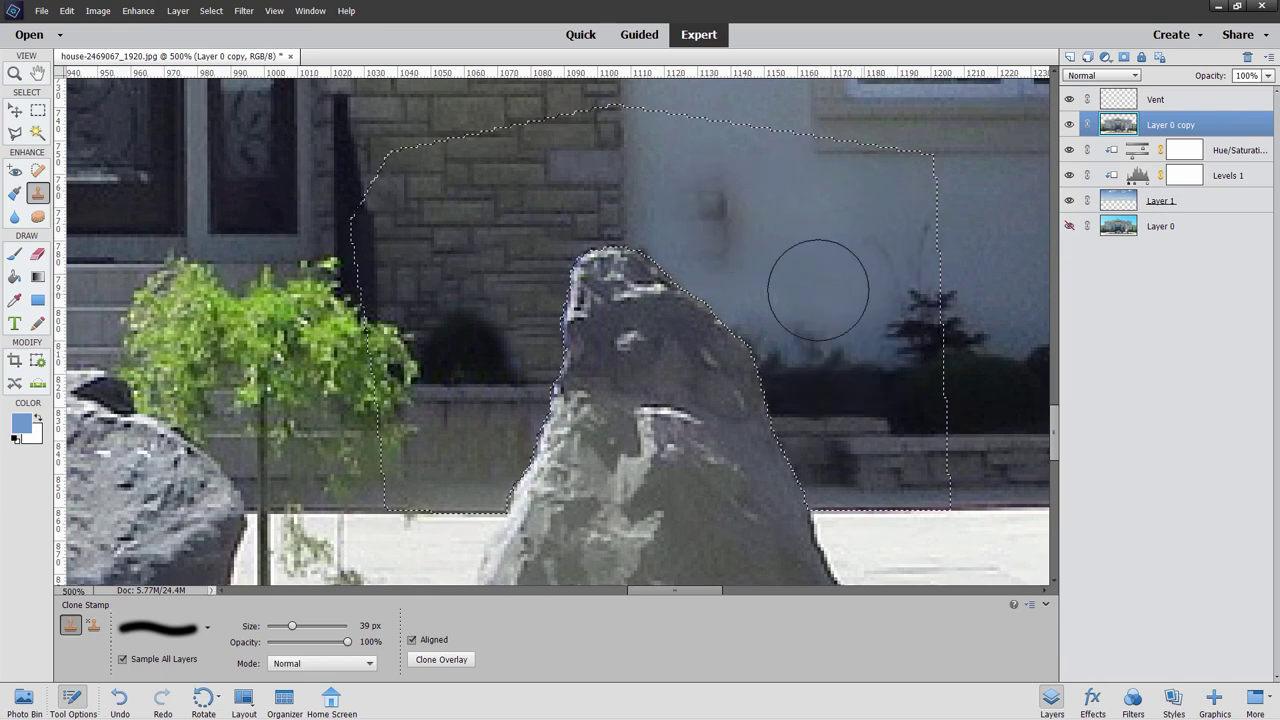
{"action": "left_click_drag", "start_coordinate": [914, 440], "coordinate": [926, 528]}
{"action": "key", "text": "ctrl+z"}
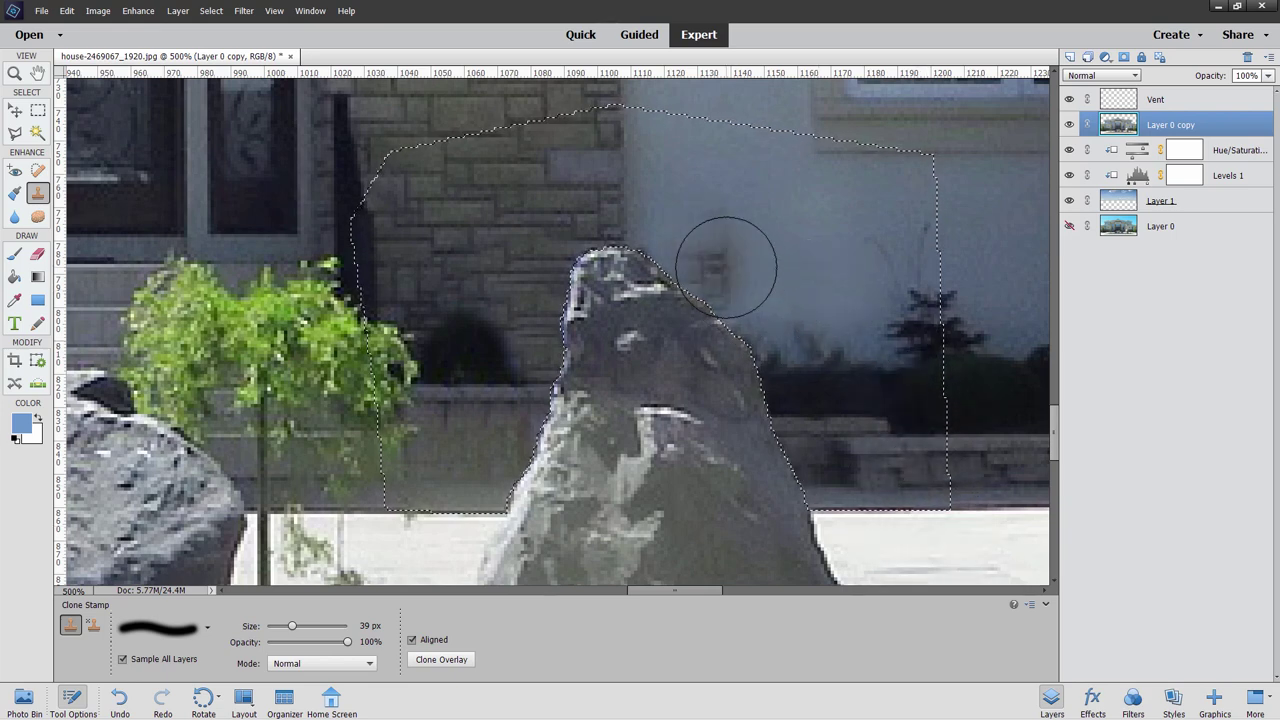
Clear the selection around the rock and fit the whole photo in the window.
{"action": "key", "text": "ctrl+d"}
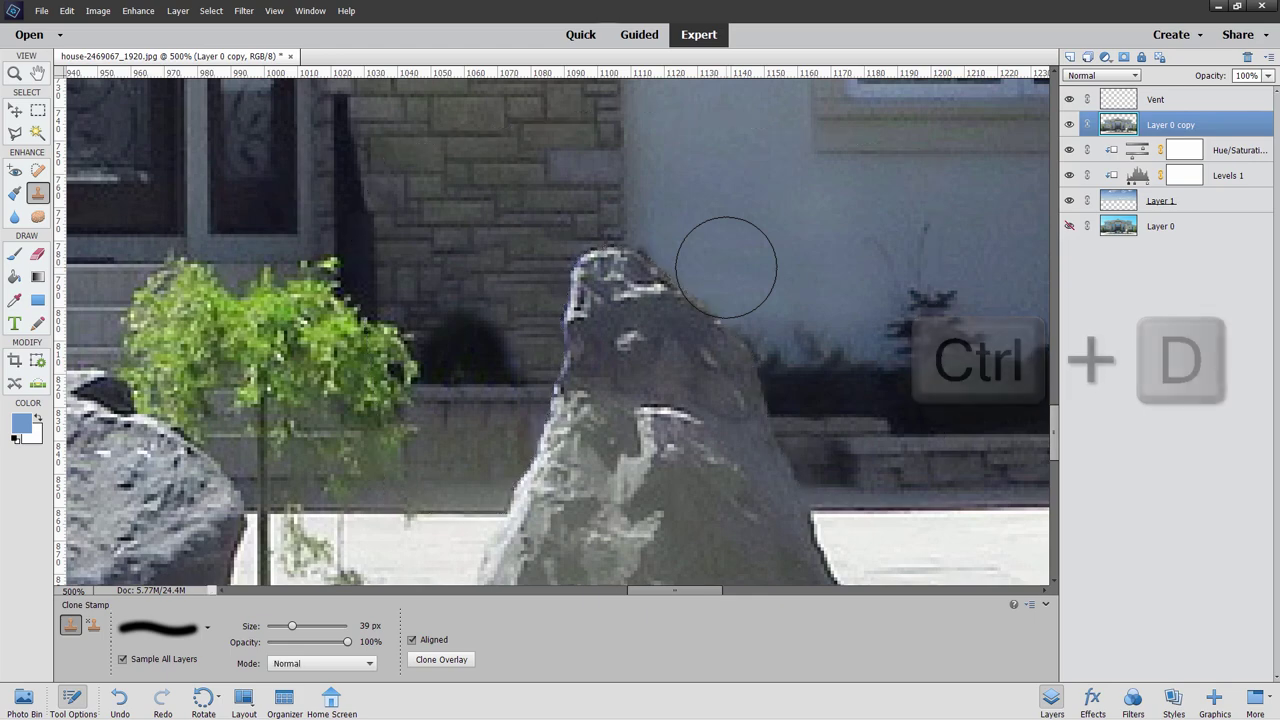
{"action": "left_click_drag", "start_coordinate": [445, 210], "coordinate": [365, 205]}
{"action": "key", "text": "ctrl+z"}
{"action": "key", "text": "ctrl+0"}
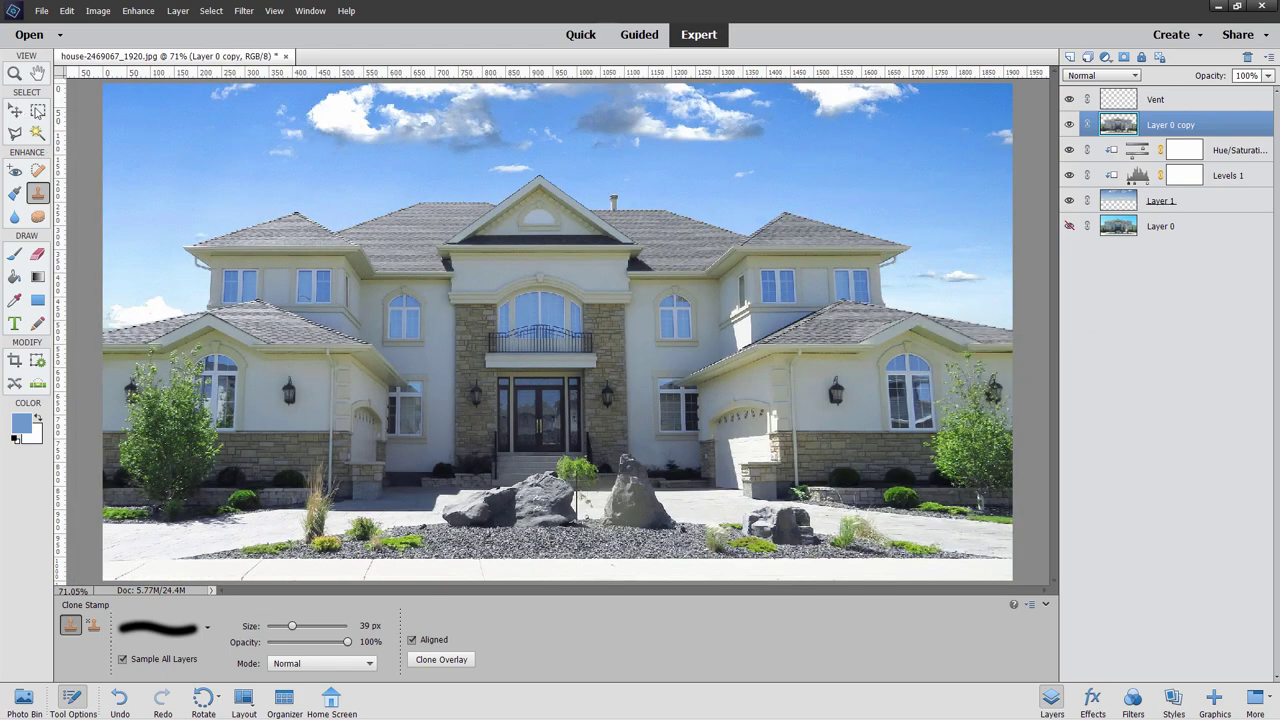
Show Layer 0, duplicate it under the default name, and move the duplicate to the top of the layer stack.
{"action": "left_click", "coordinate": [17, 111]}
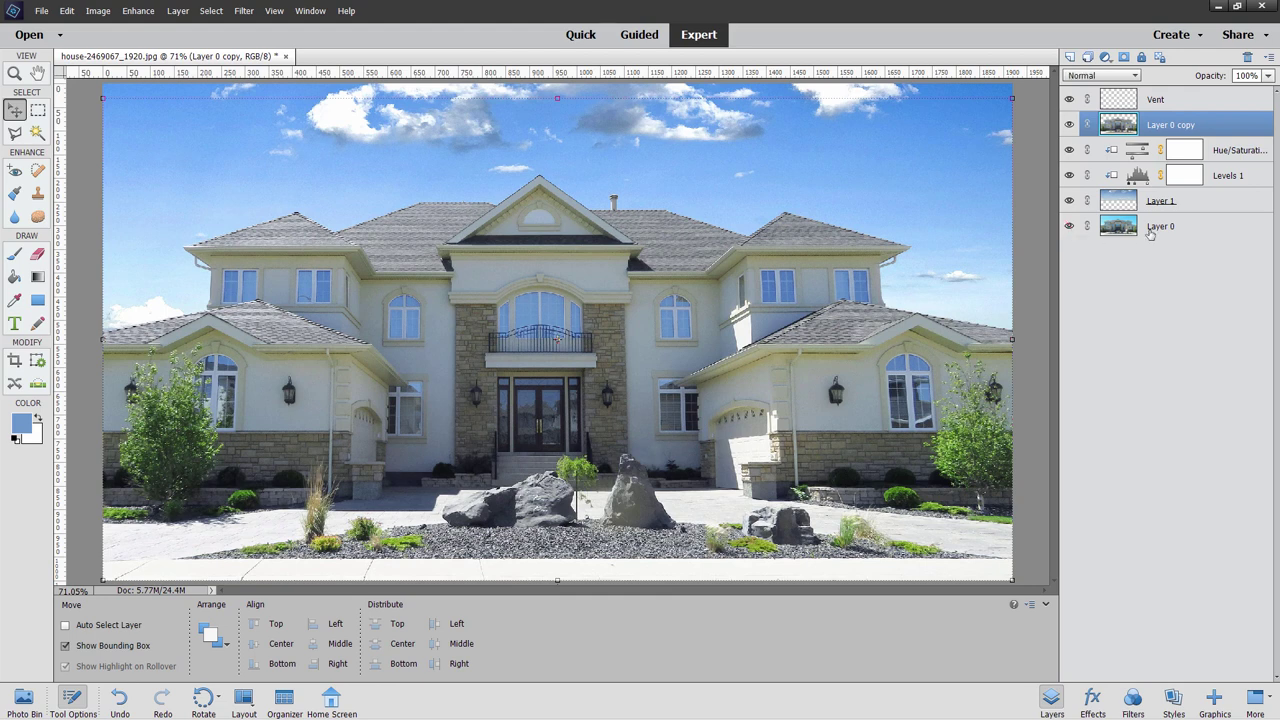
{"action": "left_click", "coordinate": [1185, 230]}
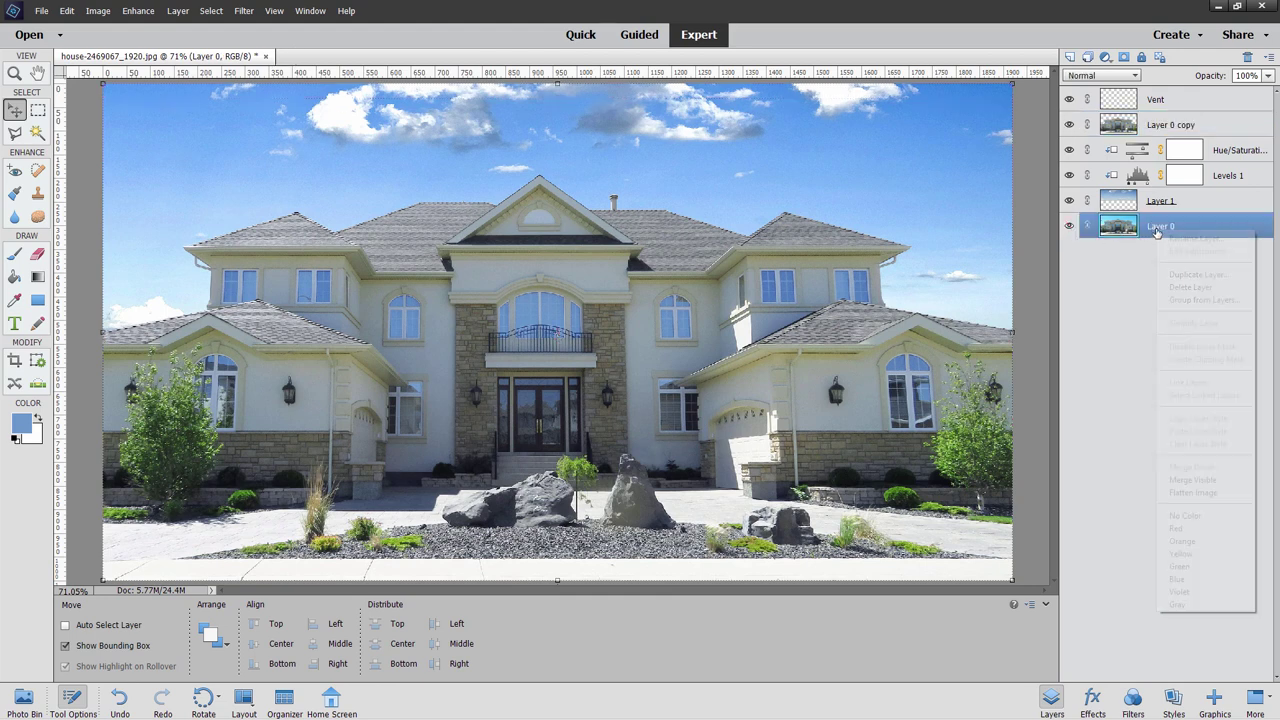
{"action": "right_click", "coordinate": [1156, 233]}
{"action": "left_click", "coordinate": [1186, 273]}
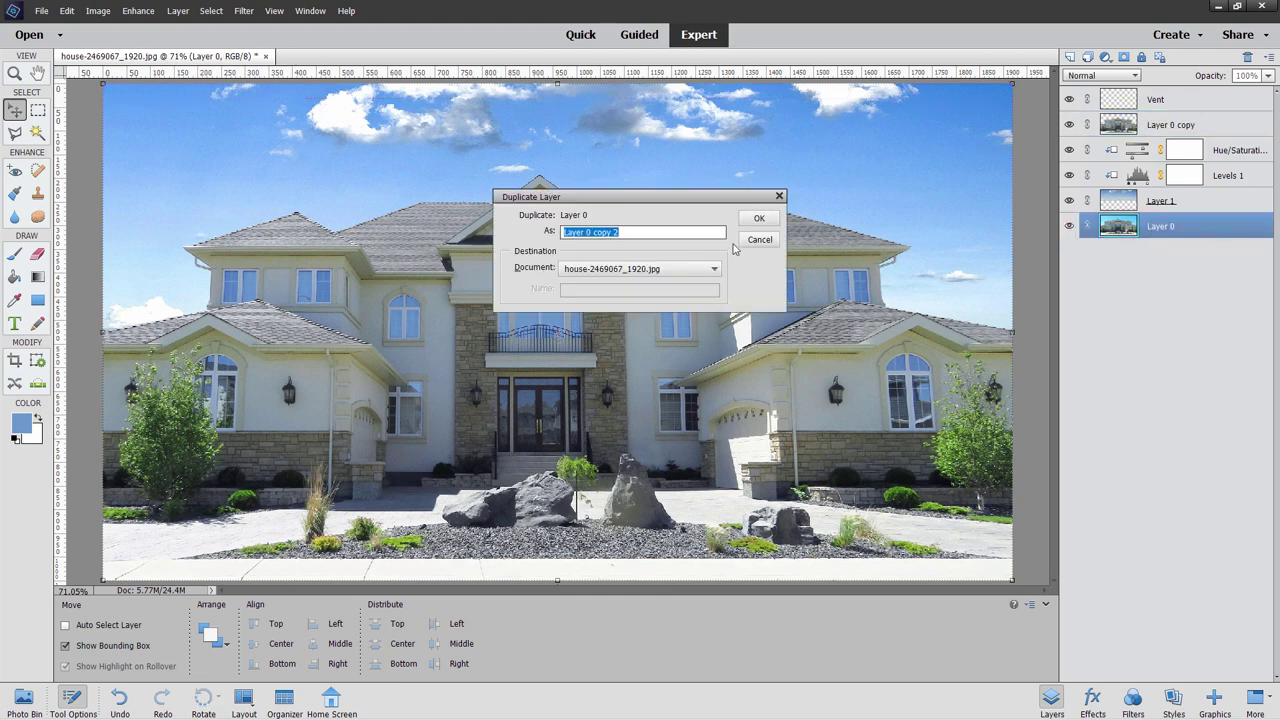
{"action": "left_click", "coordinate": [759, 218]}
{"action": "left_click_drag", "start_coordinate": [1212, 226], "coordinate": [1200, 100]}
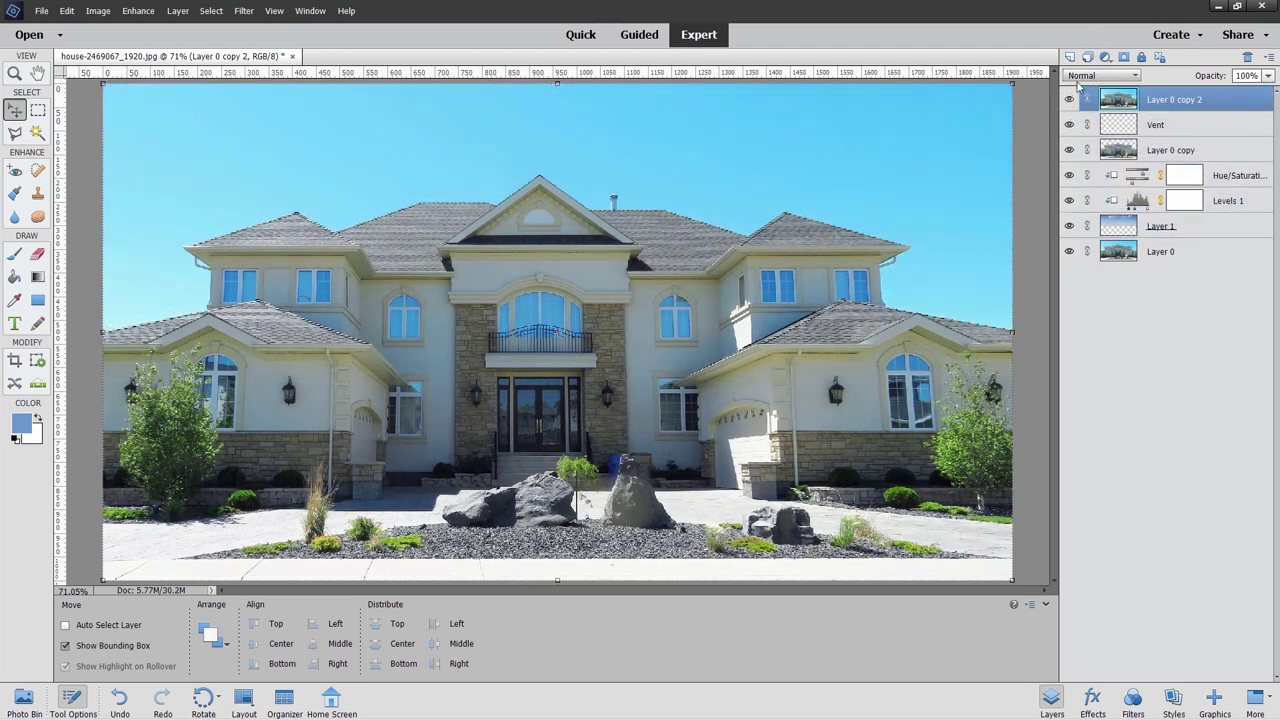
Toggle the top duplicate's visibility to compare the original photo with the edited composite, leaving the duplicate hidden.
{"action": "left_click", "coordinate": [1070, 100]}
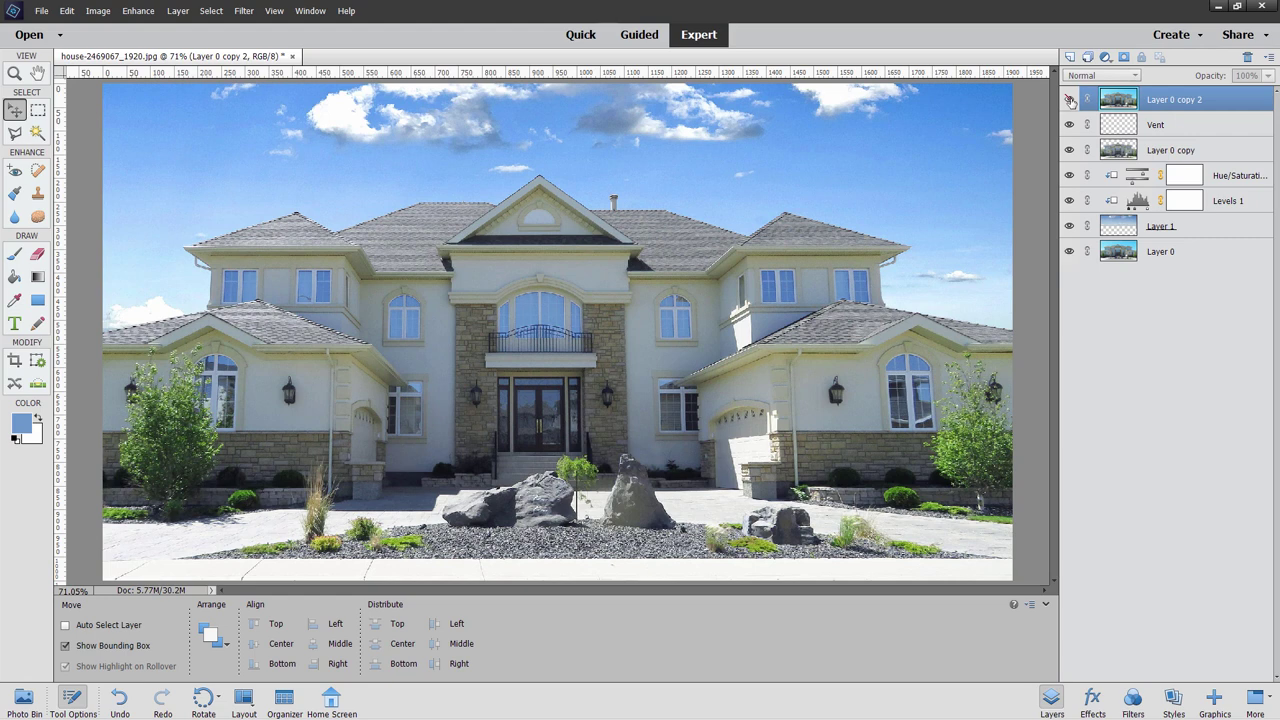
{"action": "left_click", "coordinate": [1070, 100]}
{"action": "left_click", "coordinate": [1070, 100]}
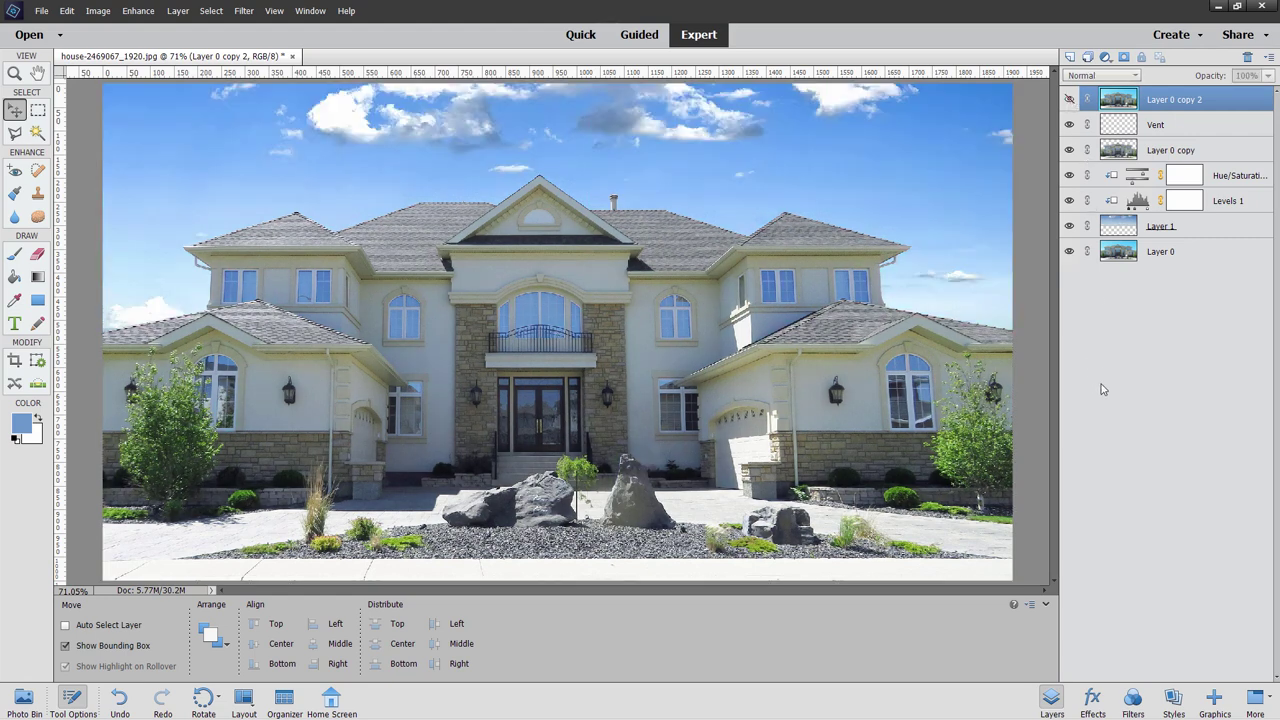